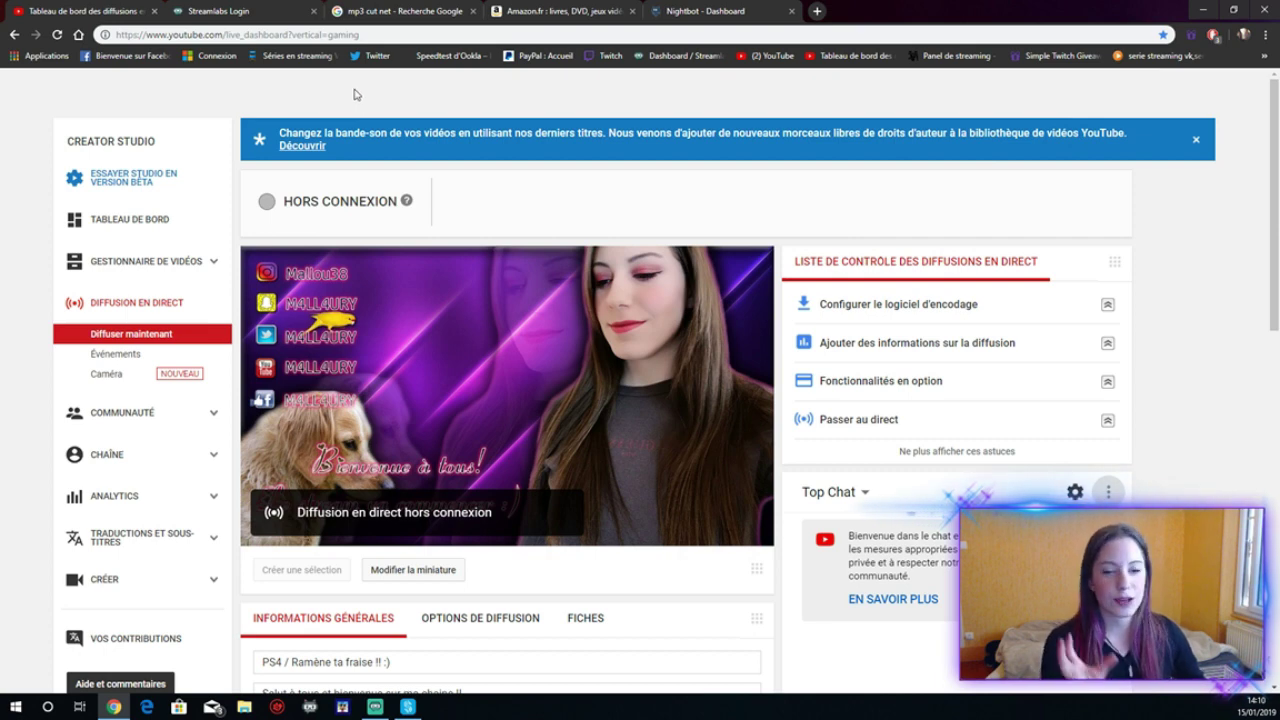
# Step: Log in to Streamlabs with the suggested YouTube account and authorize its access to the Google account
pyautogui.click(270, 6)
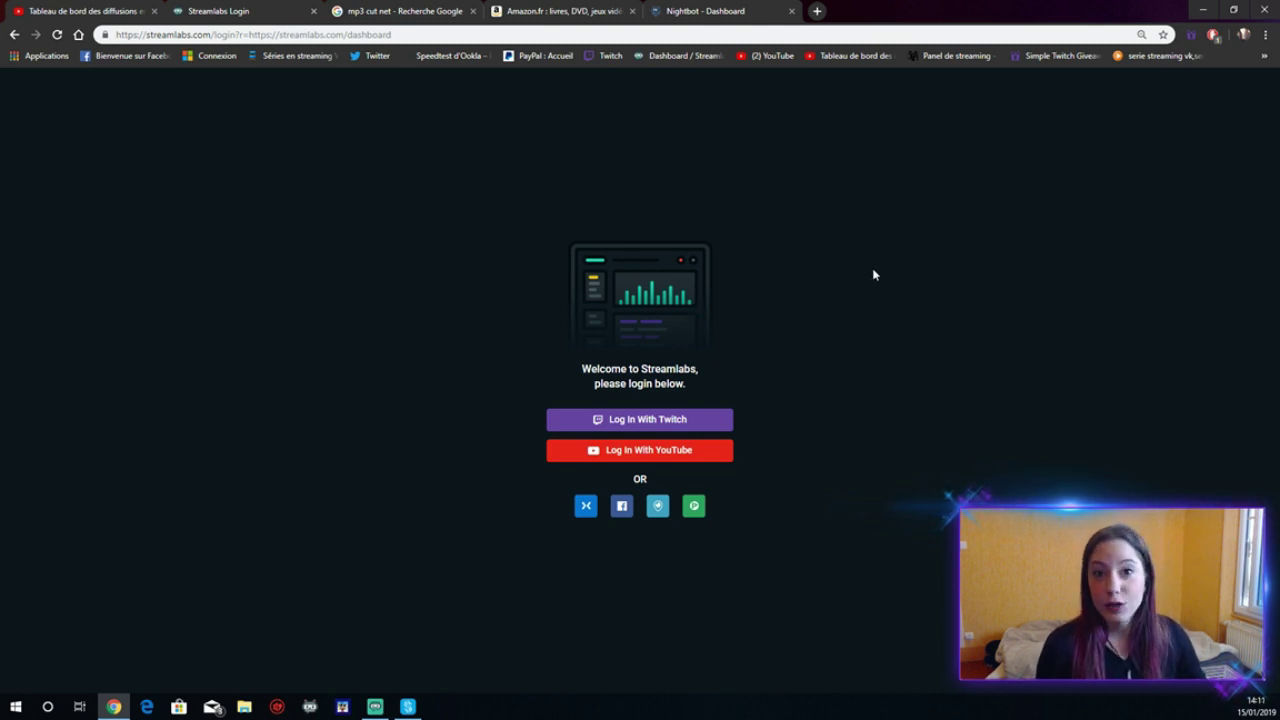
pyautogui.click(698, 461)
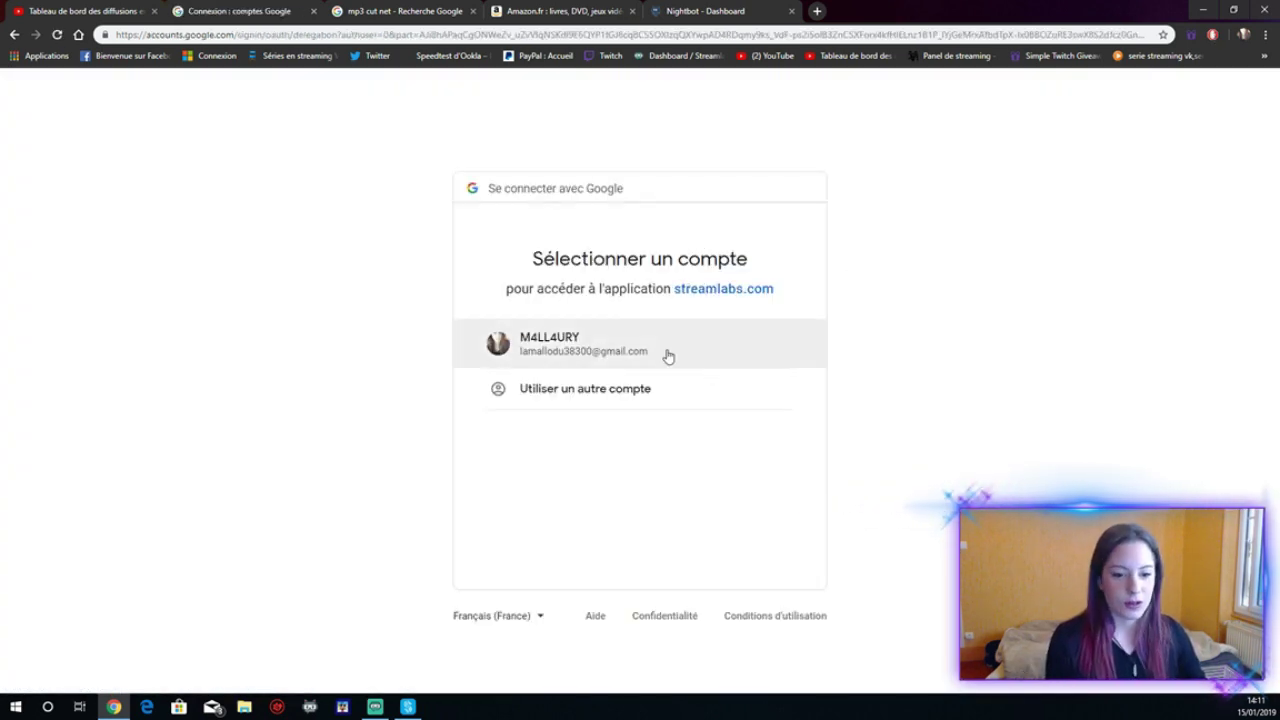
pyautogui.click(665, 350)
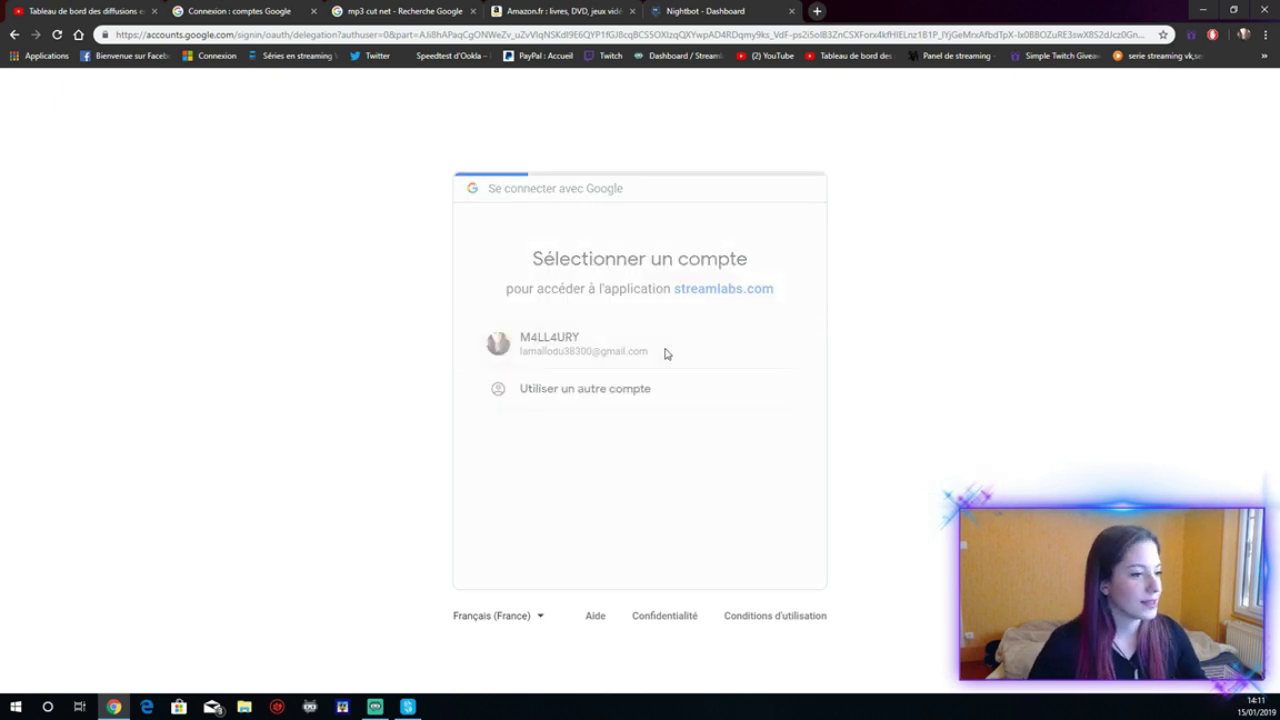
pyautogui.scroll(-1, 851, 427)
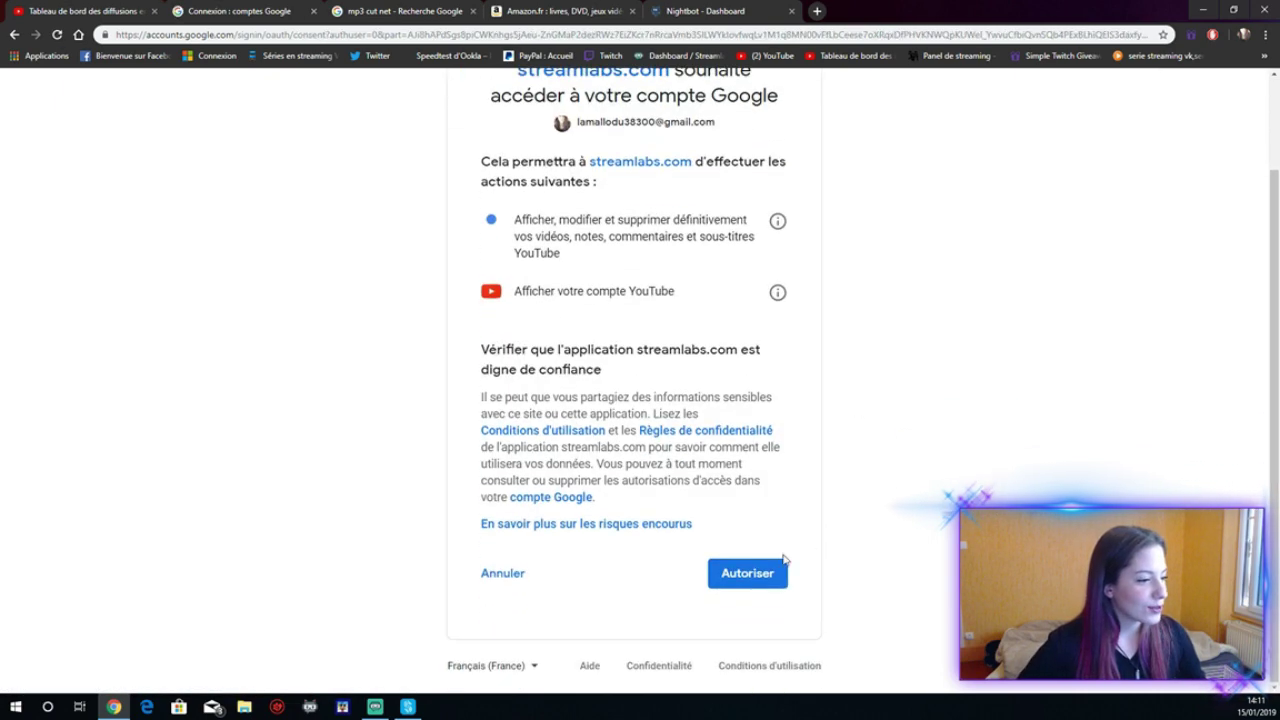
pyautogui.click(752, 575)
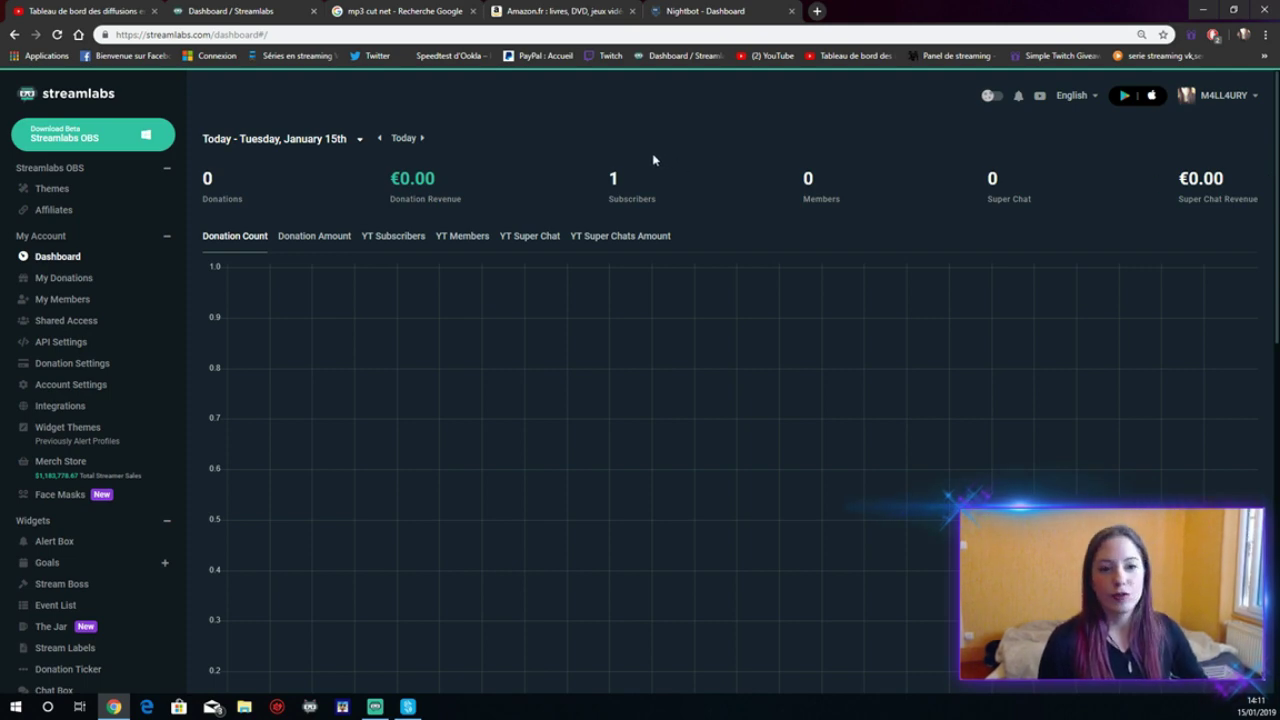
pyautogui.click(359, 140)
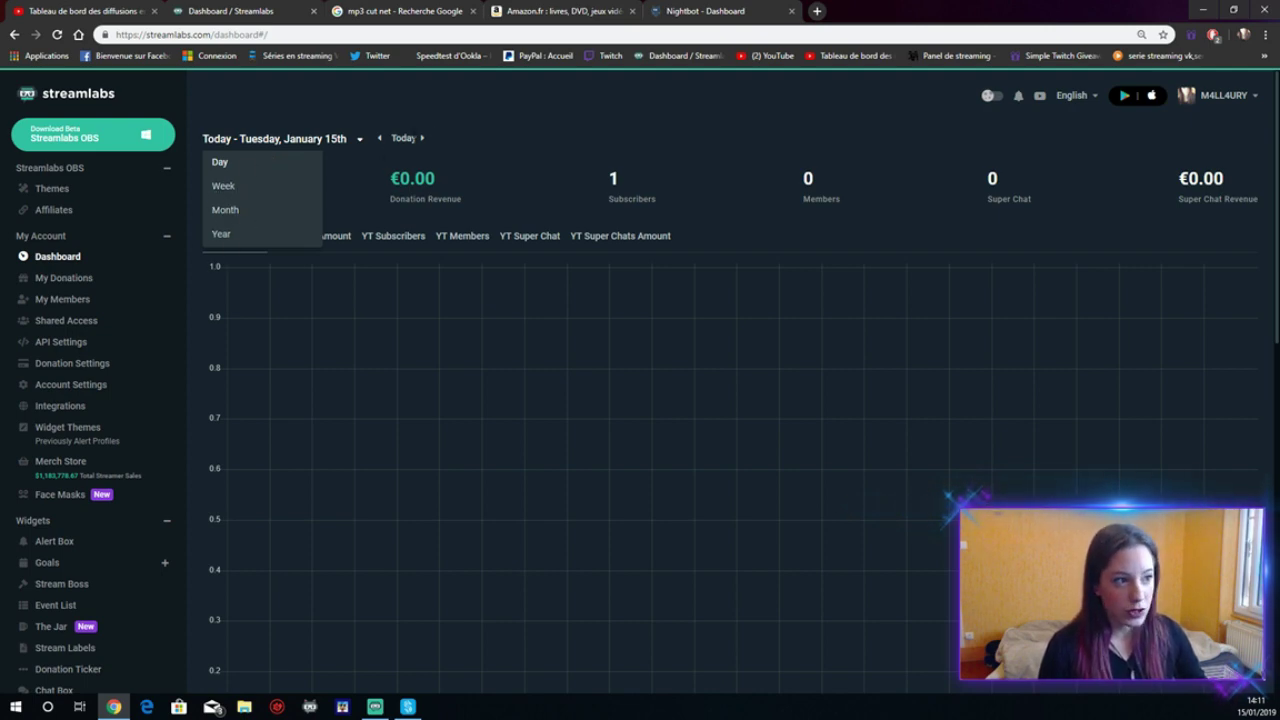
pyautogui.click(522, 106)
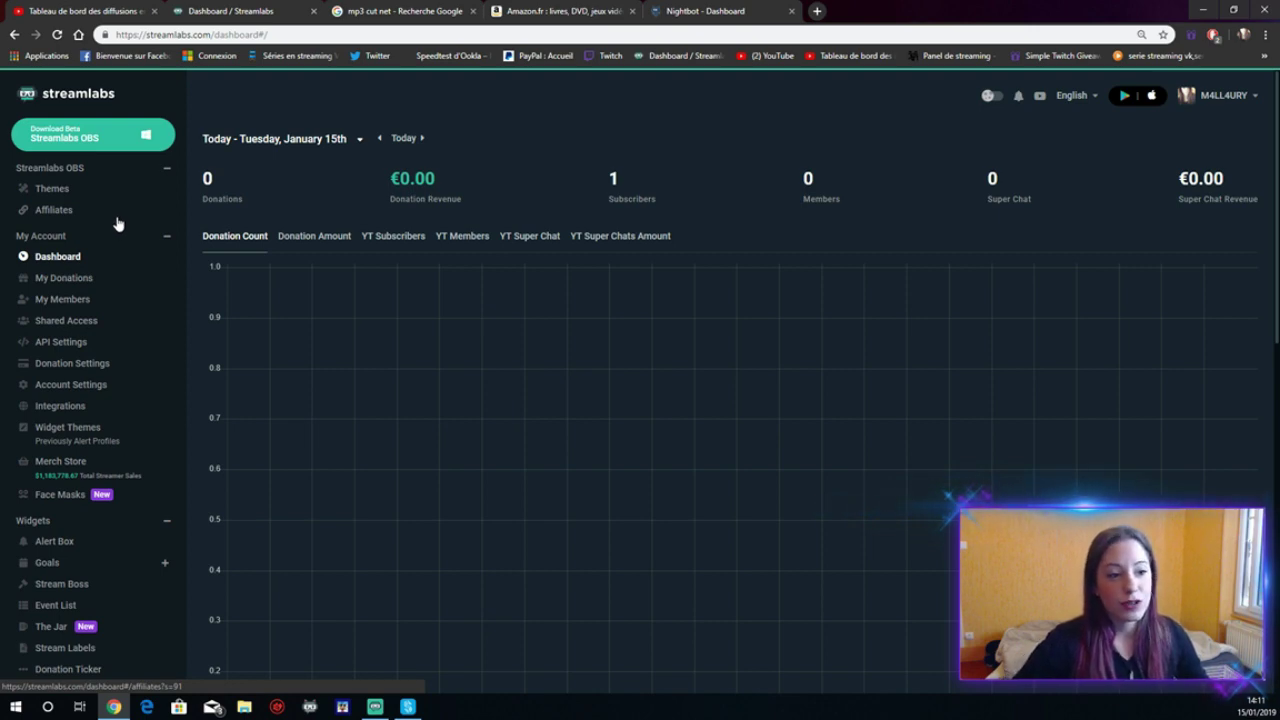
# Step: Open the Alert Box widget settings and reveal the hidden widget URL
pyautogui.scroll(-2, 94, 531)
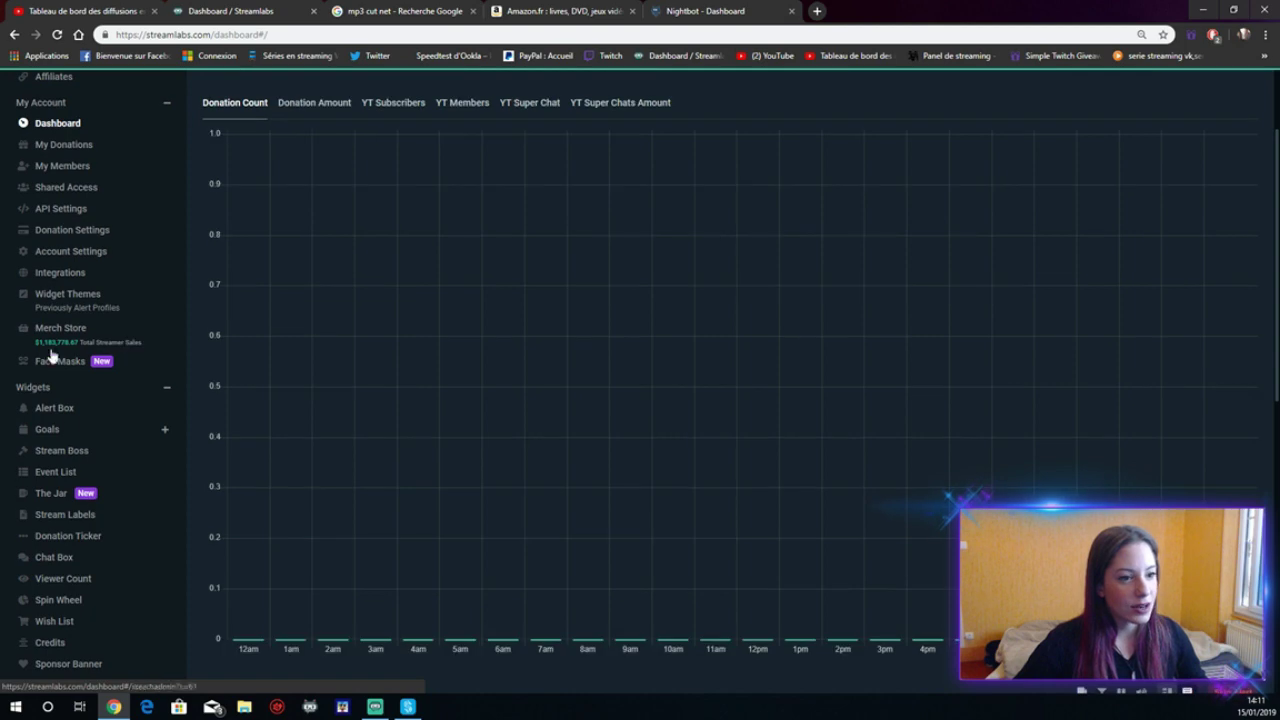
pyautogui.click(63, 409)
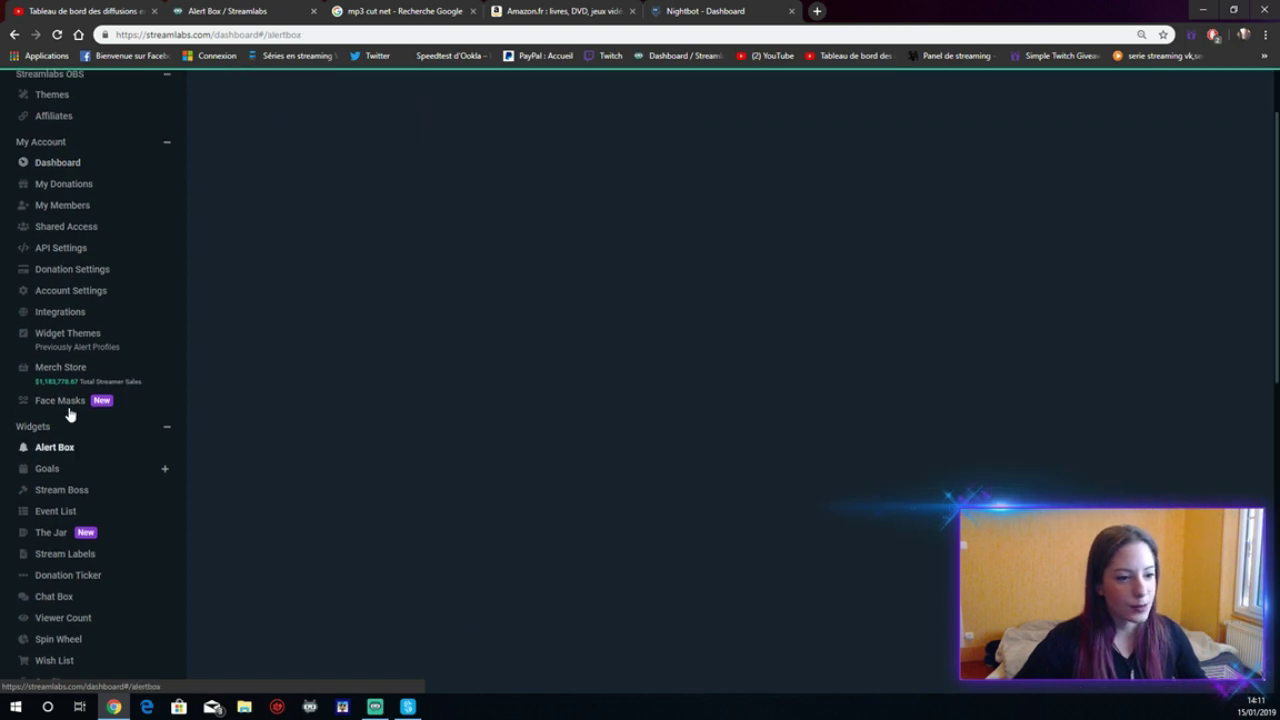
pyautogui.scroll(-2, 880, 407)
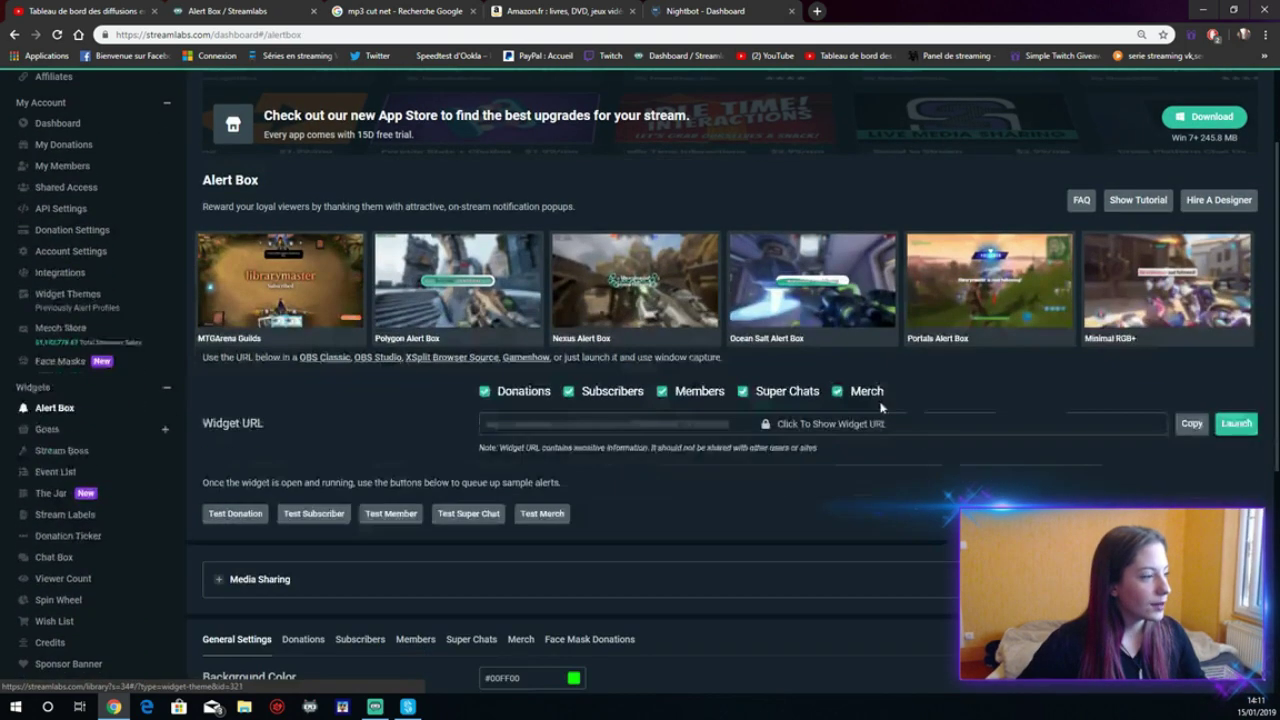
pyautogui.scroll(-2, 880, 407)
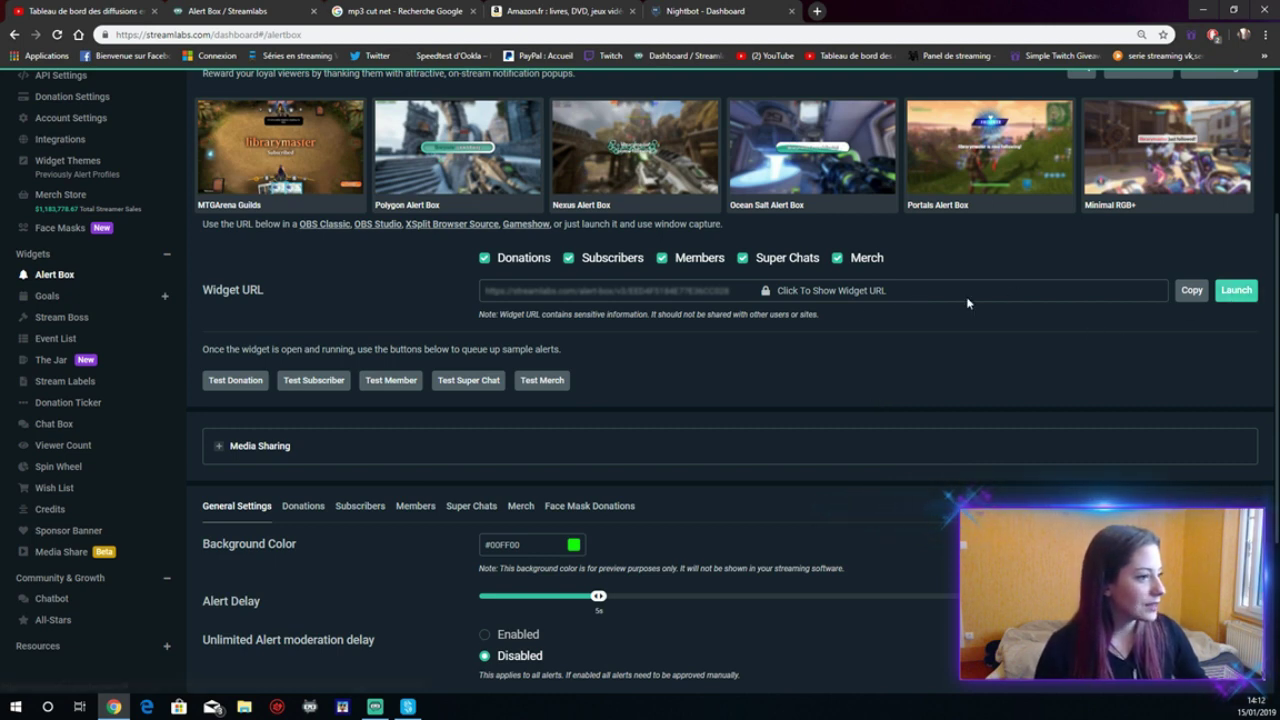
pyautogui.click(840, 290)
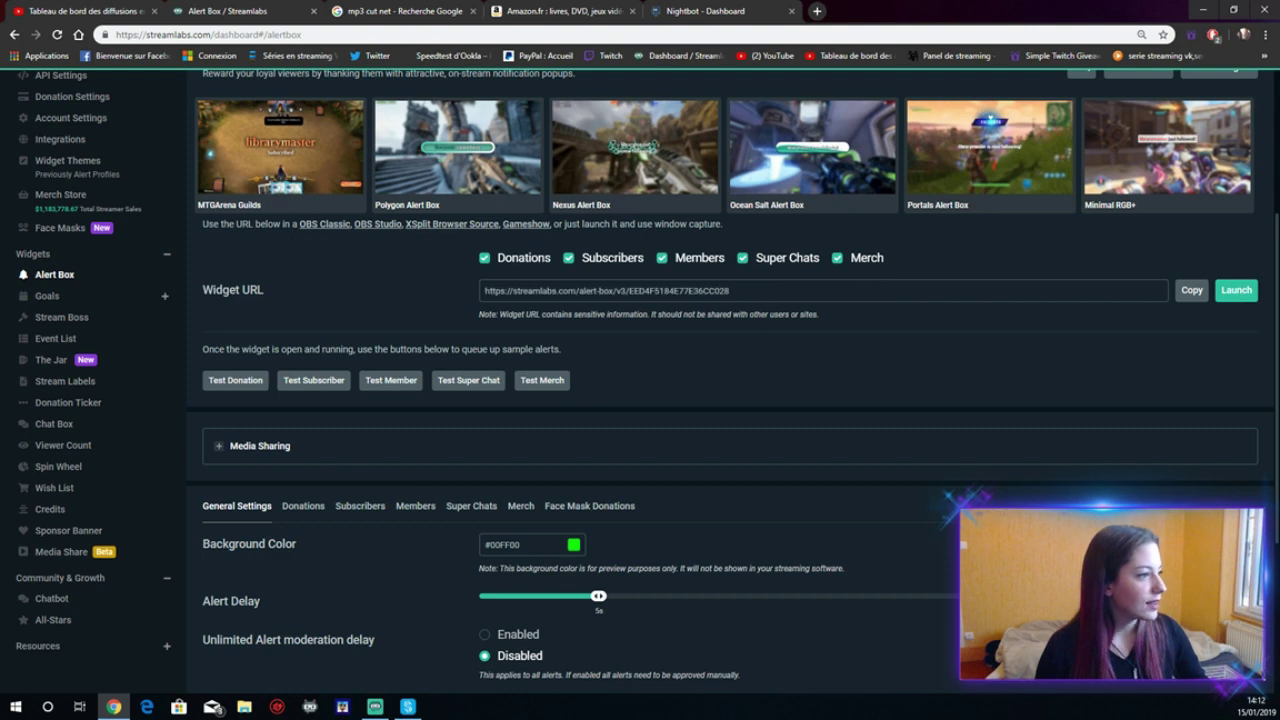
# Step: Launch the Alert Box widget in its own window, move it over the middle of the page, and return to the settings page
pyautogui.click(1236, 290)
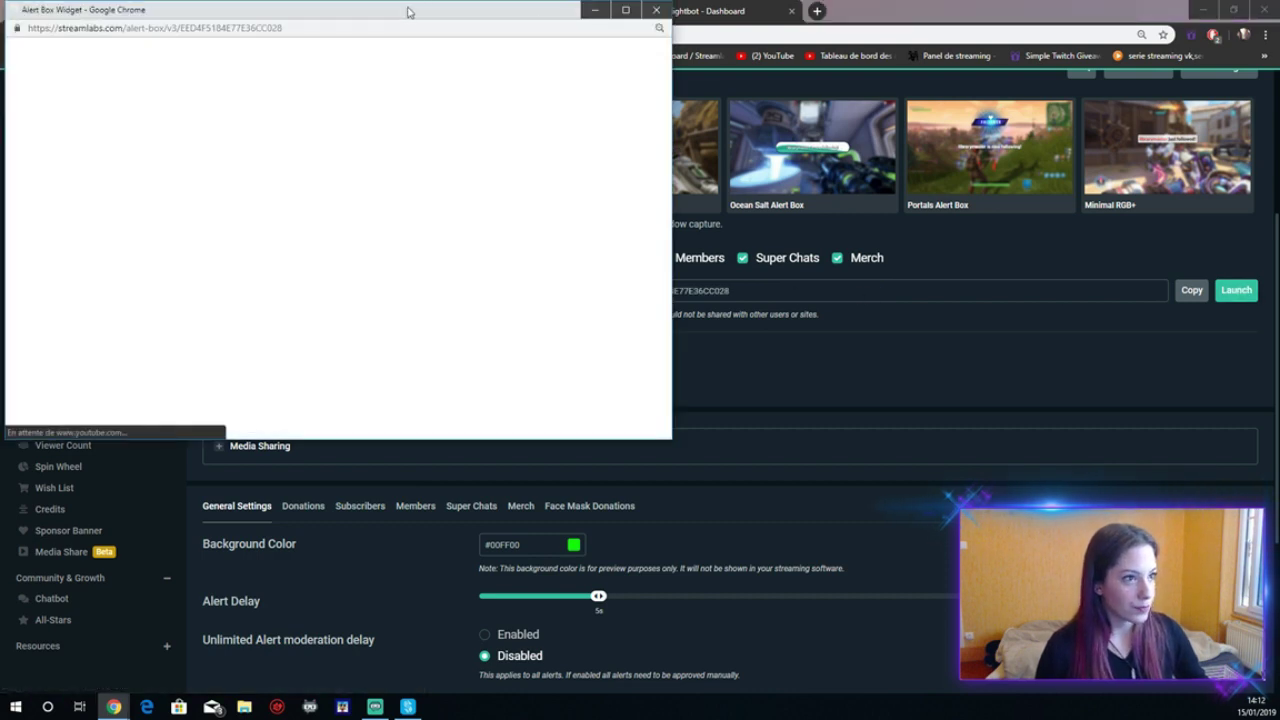
pyautogui.moveTo(406, 14); pyautogui.dragTo(838, 175)
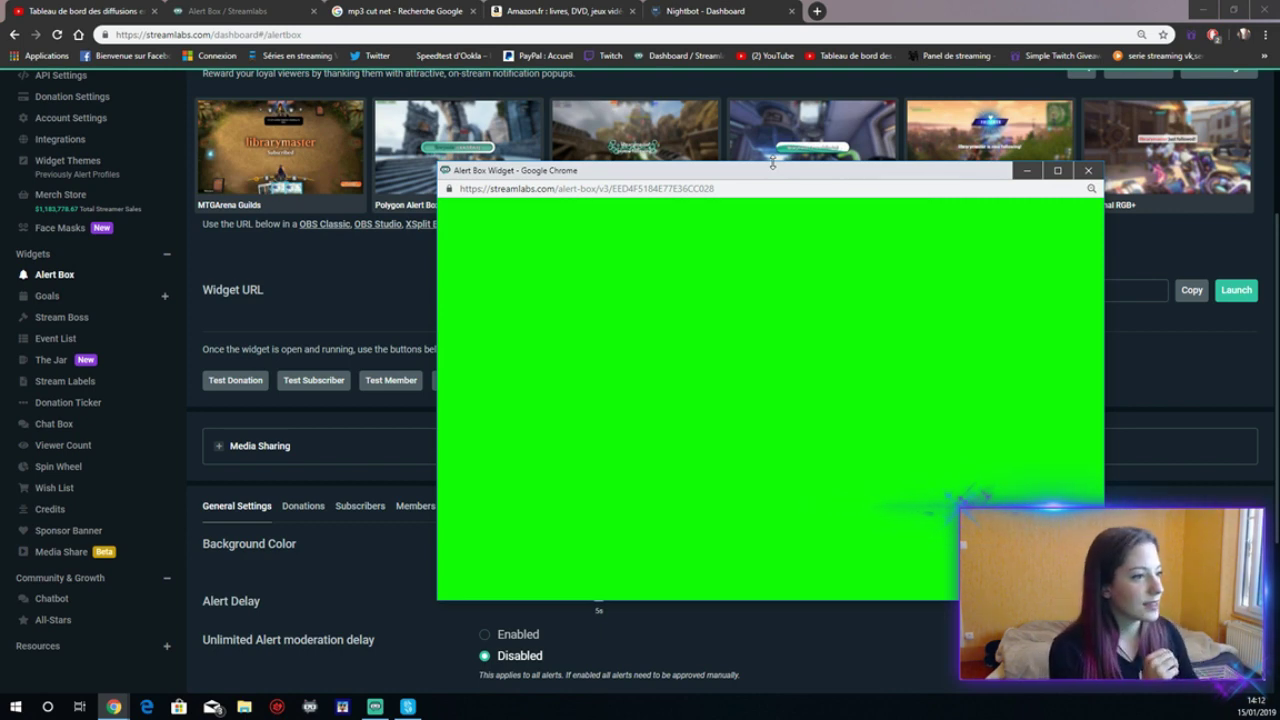
pyautogui.click(379, 262)
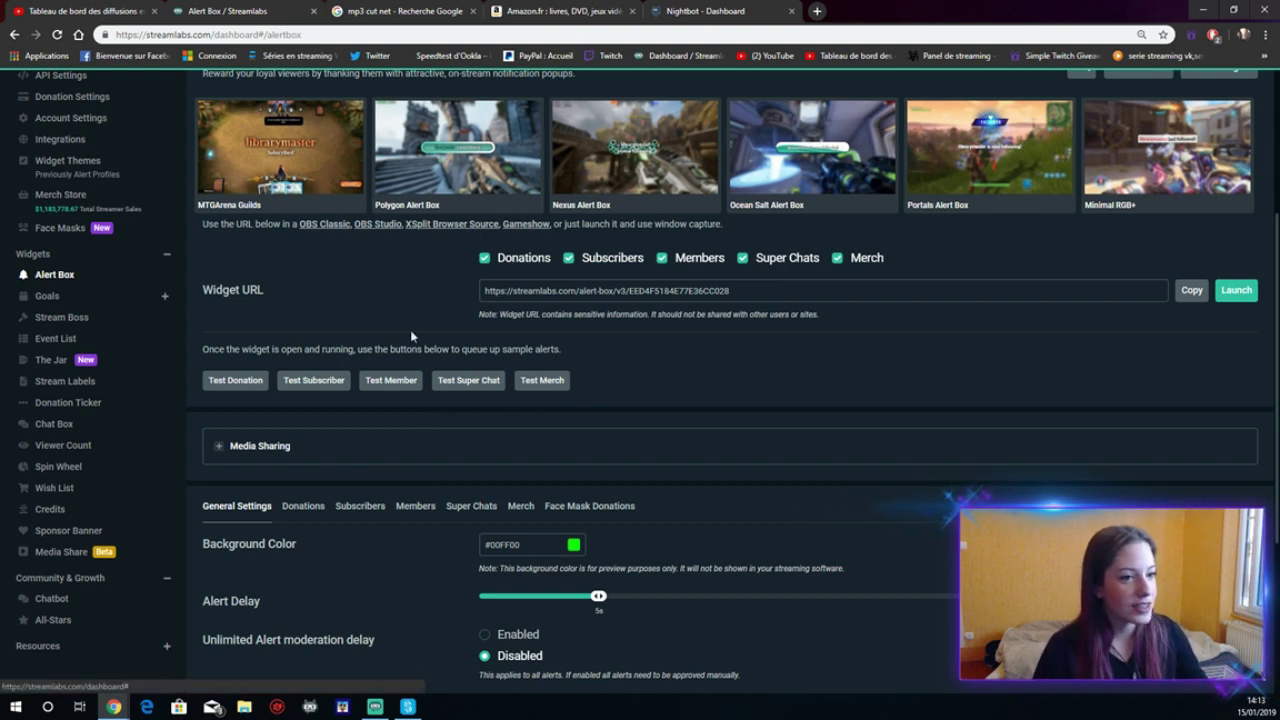
# Step: Browse the Merch Store's new product form, trying the Poster, Mug, Pillow and Phone Case categories and viewing the image placement section
pyautogui.click(106, 206)
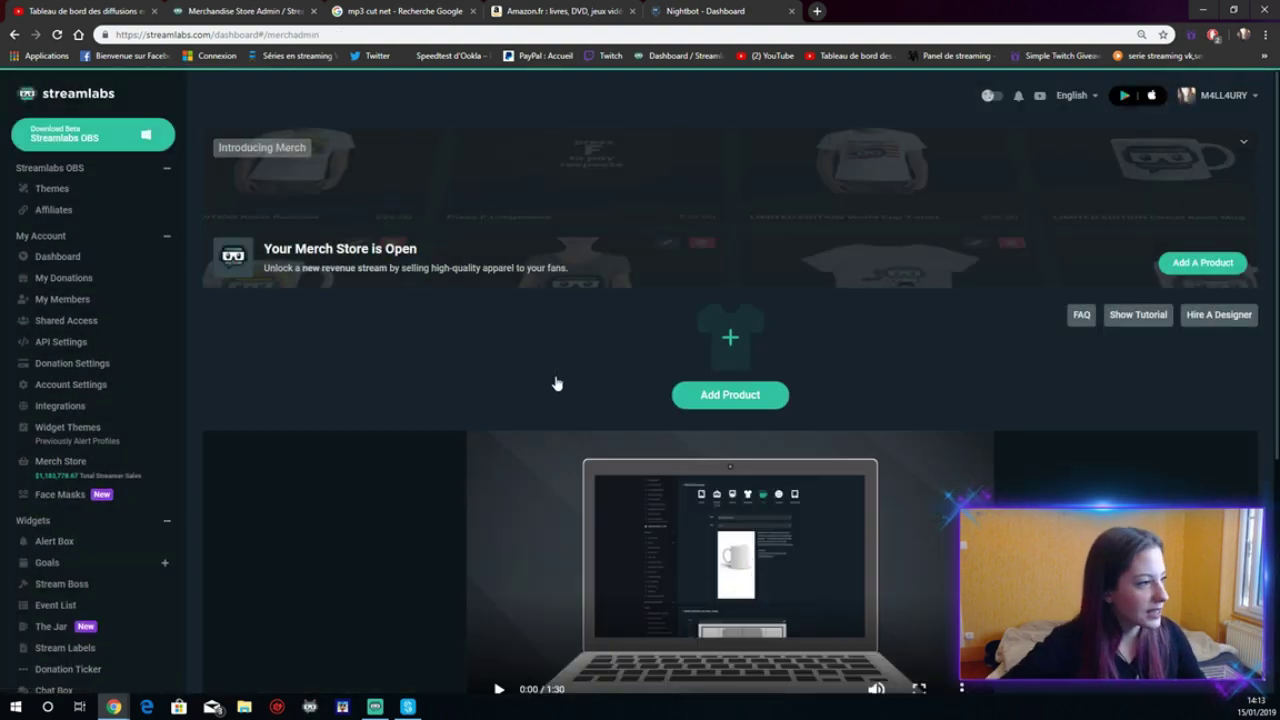
pyautogui.click(752, 394)
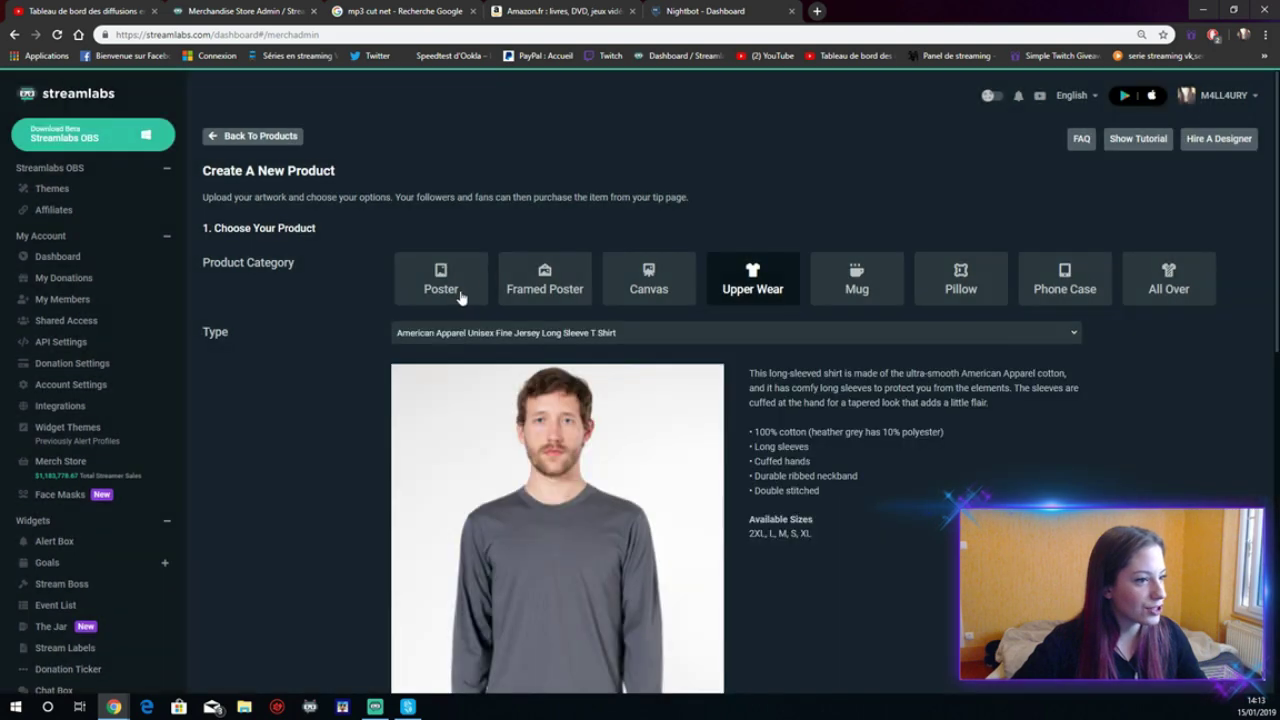
pyautogui.click(452, 290)
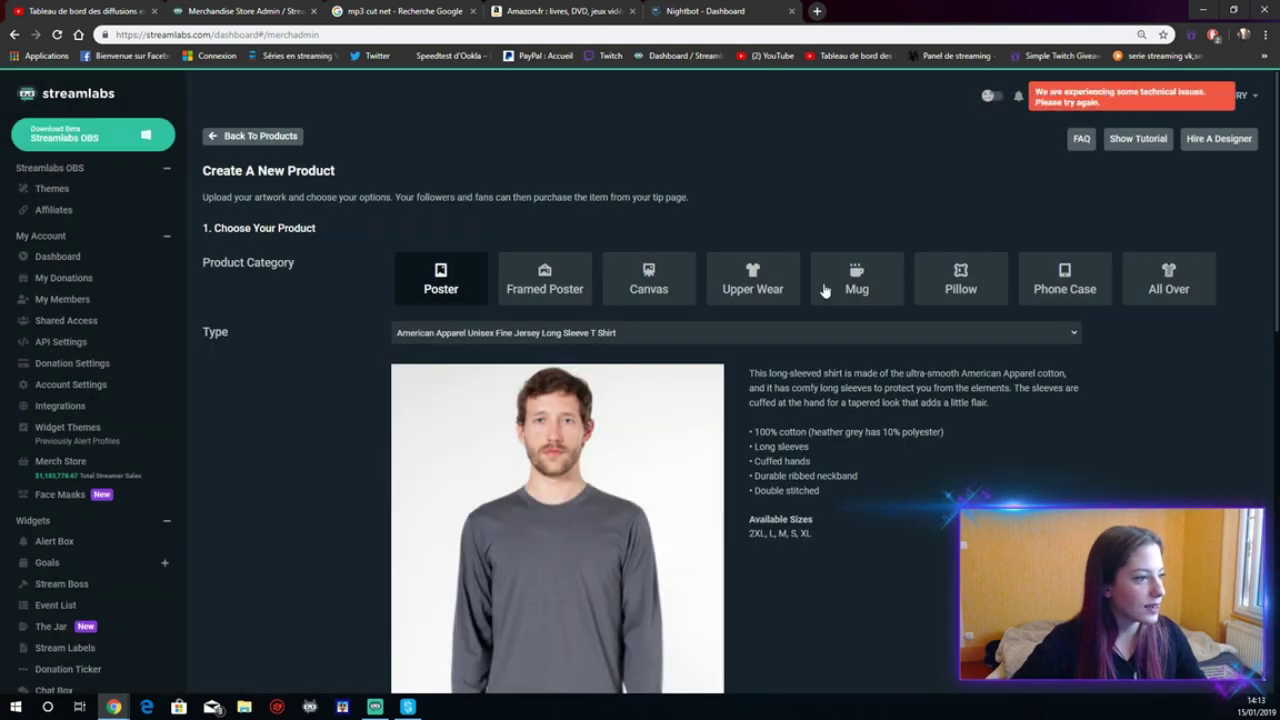
pyautogui.click(855, 287)
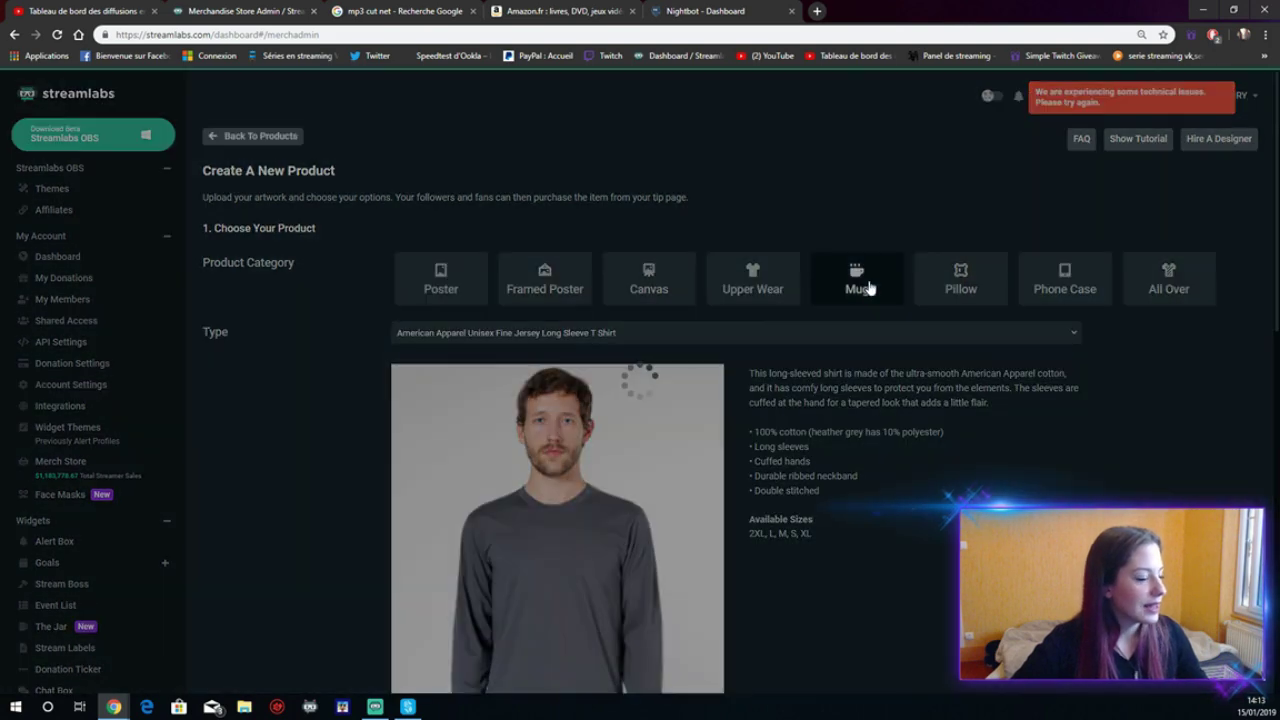
pyautogui.click(982, 292)
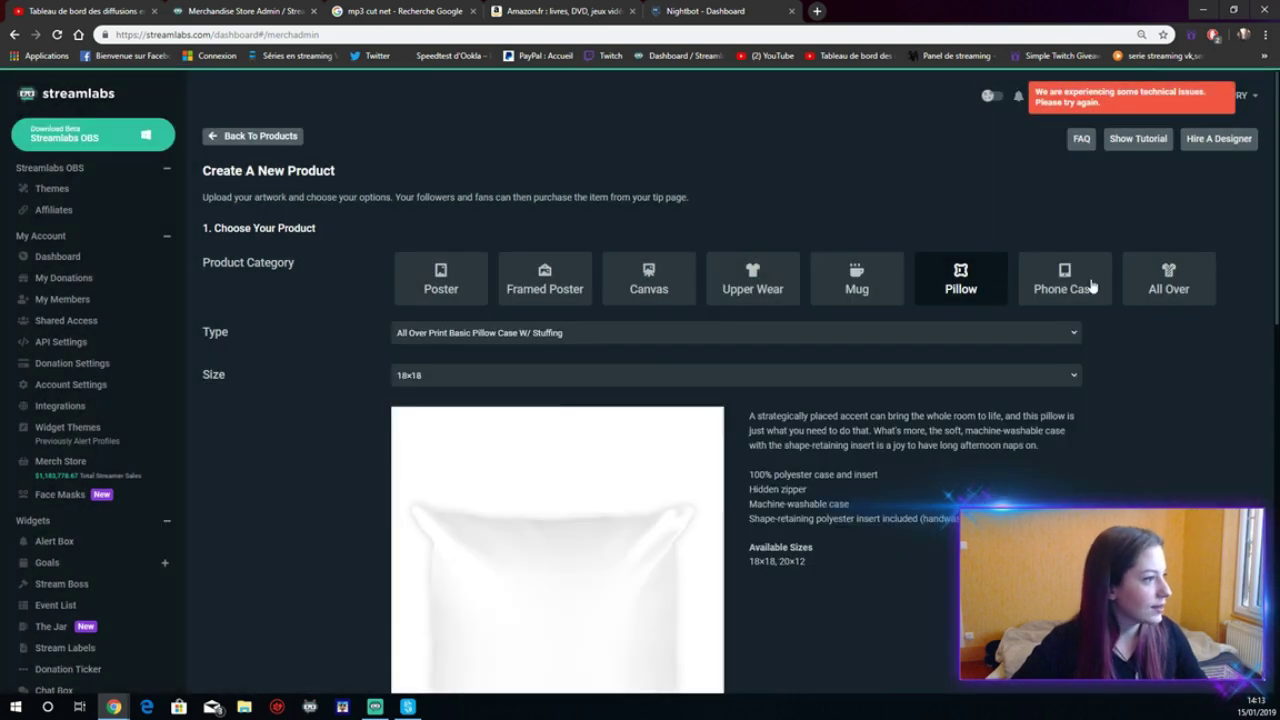
pyautogui.click(1090, 287)
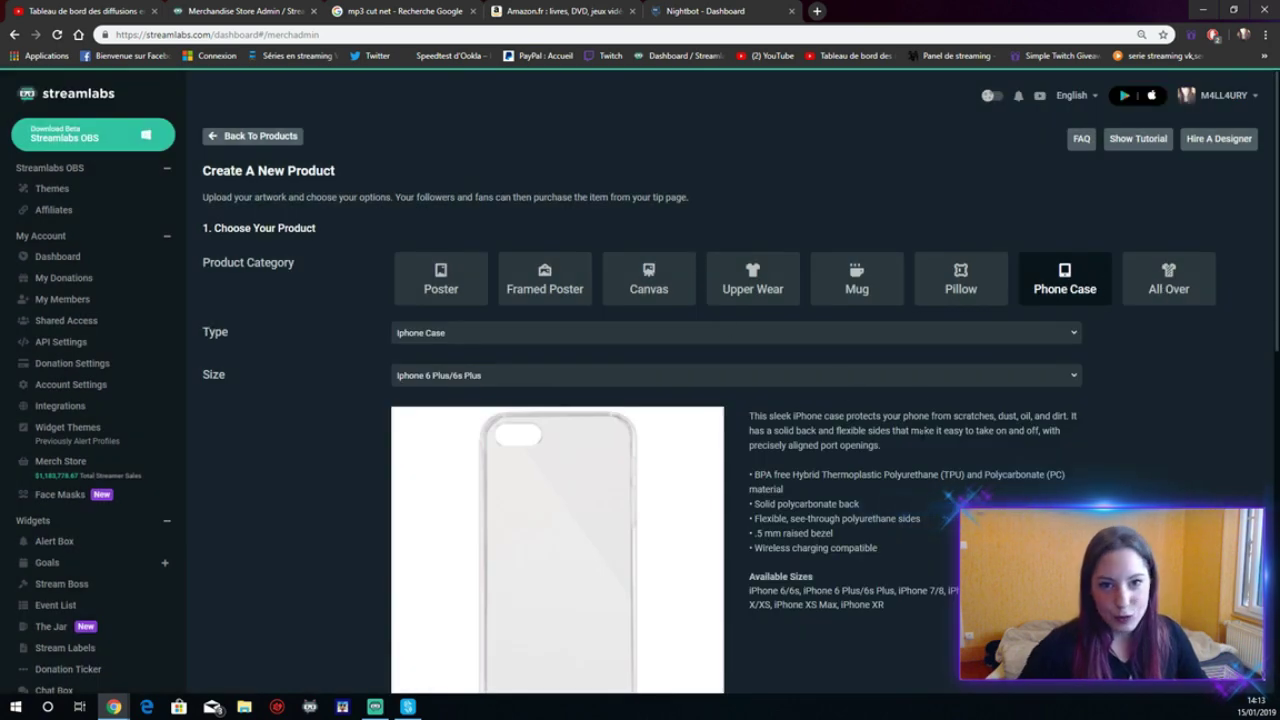
pyautogui.scroll(-5, 921, 430)
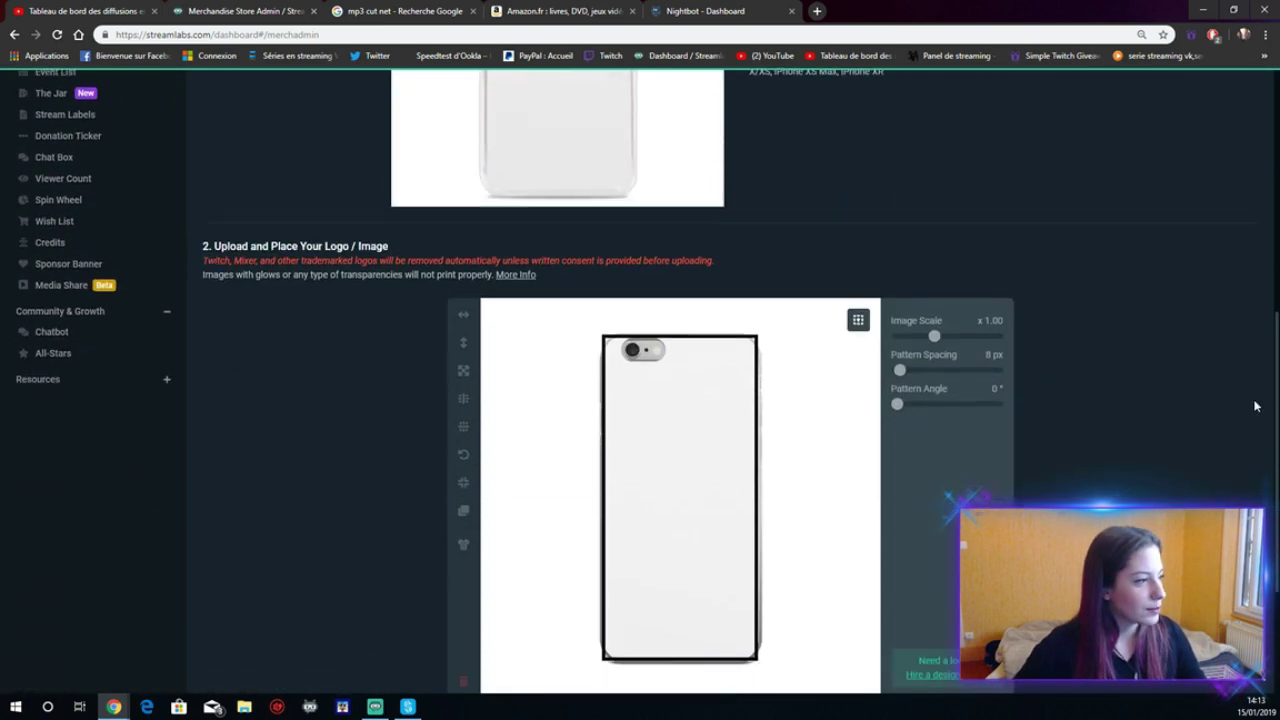
pyautogui.moveTo(1276, 390); pyautogui.dragTo(1275, 144)
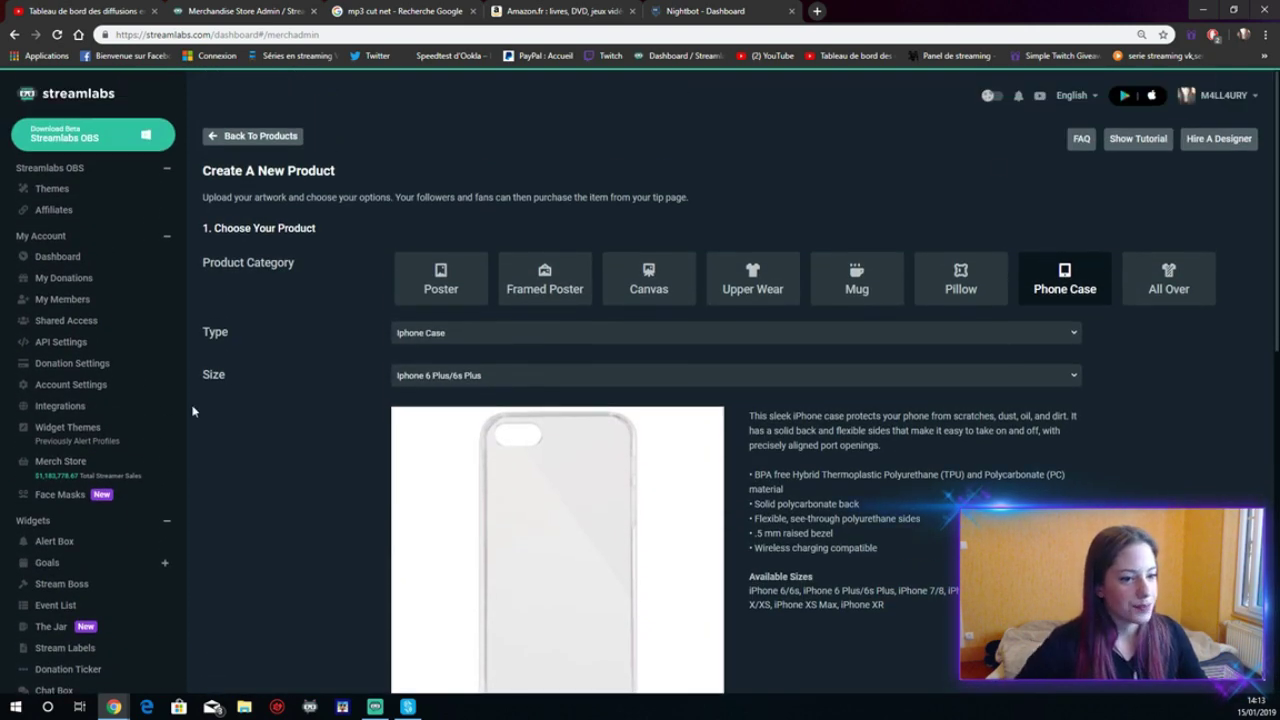
# Step: Return to the Alert Box settings and bring the launched widget window forward
pyautogui.click(116, 541)
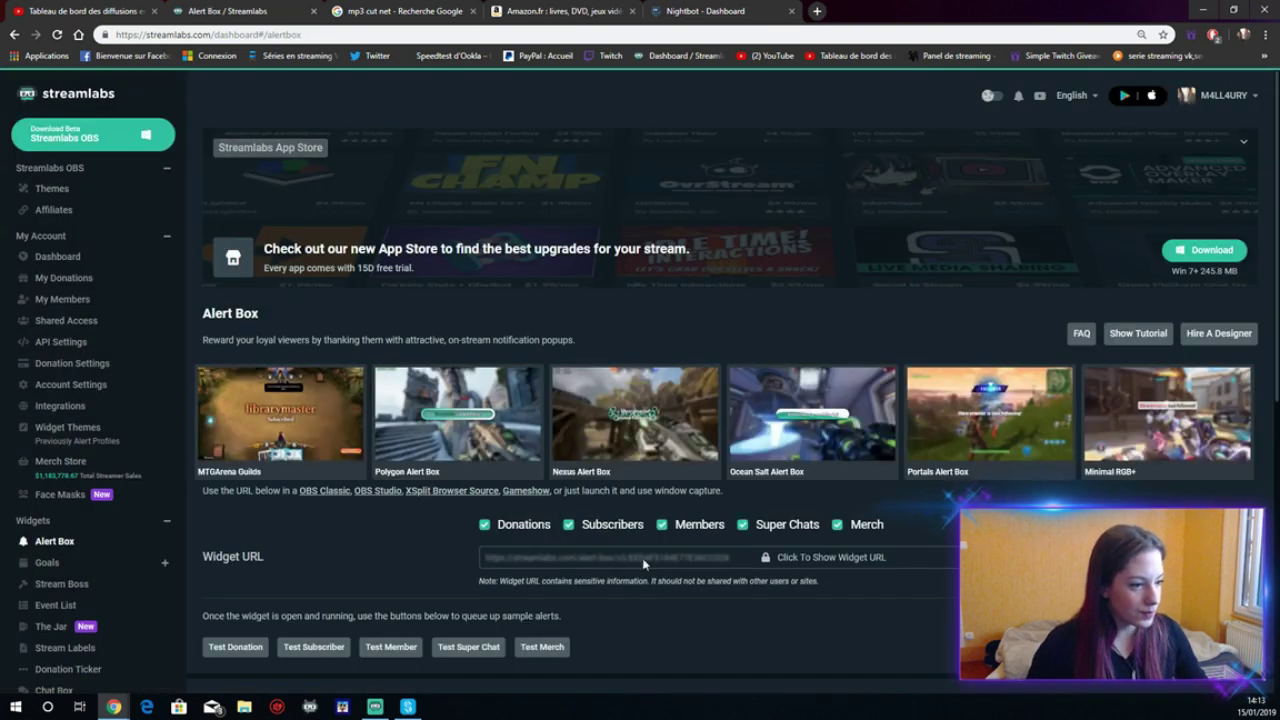
pyautogui.scroll(-1, 643, 563)
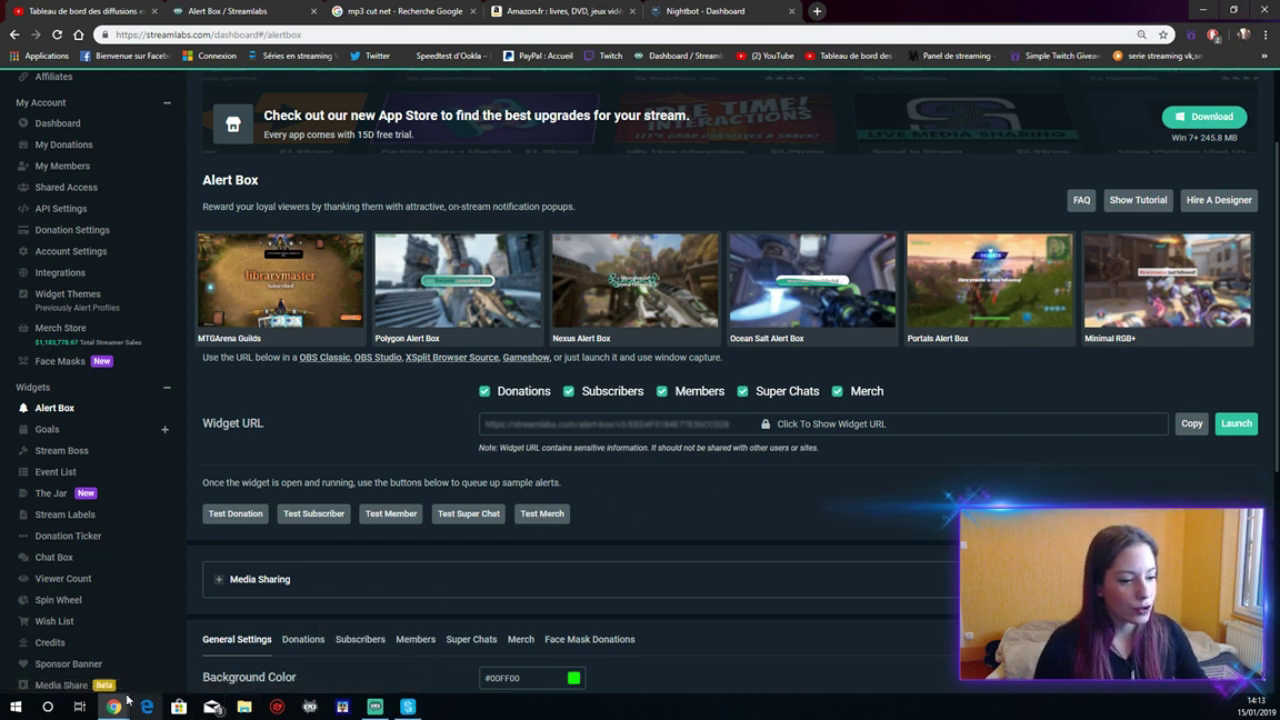
pyautogui.moveTo(113, 706)
pyautogui.click(215, 650)
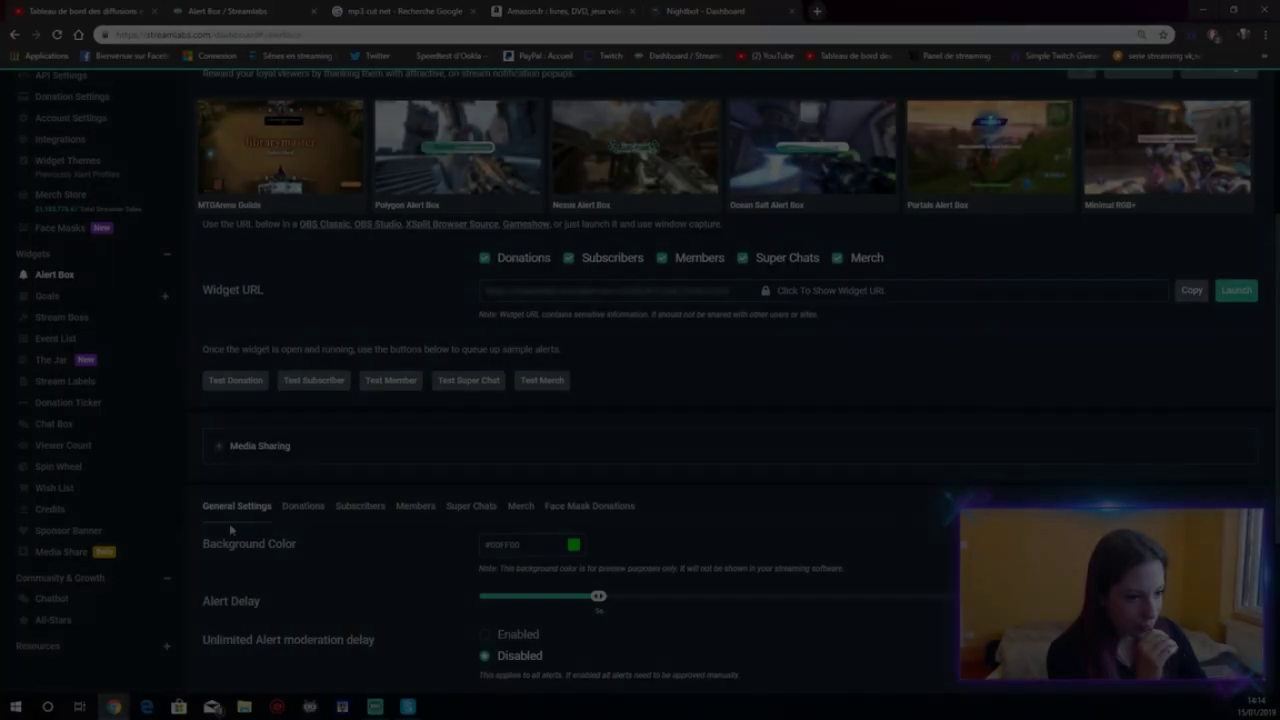
# Step: Examine the Alert Box General Settings, including the background color choices, and compare them with the launched widget window
pyautogui.scroll(-2, 258, 450)
pyautogui.scroll(-2, 340, 450)
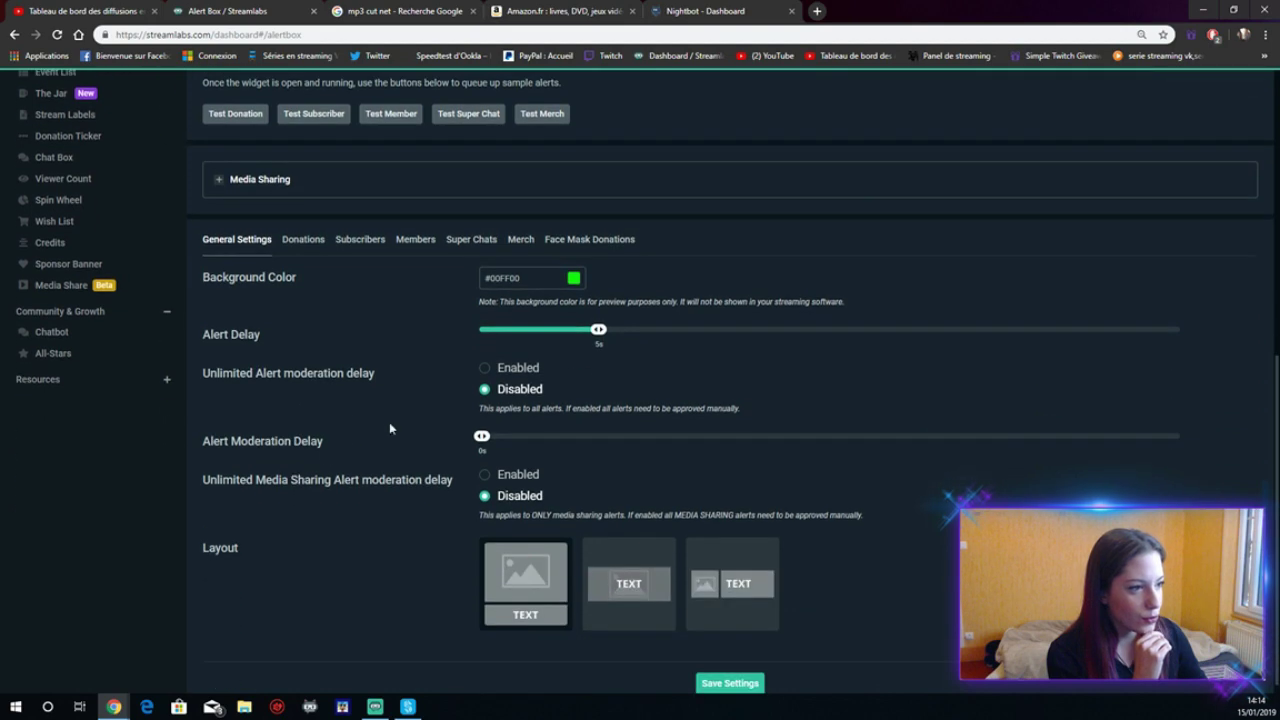
pyautogui.click(572, 280)
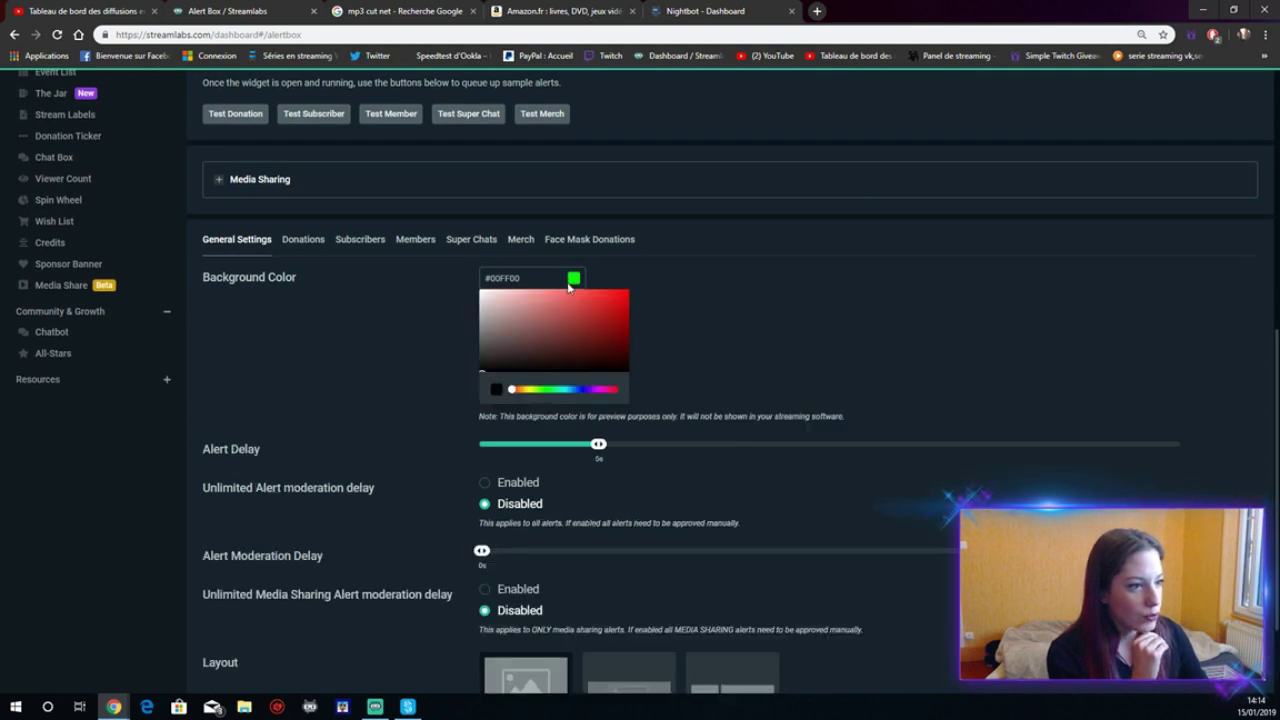
pyautogui.click(421, 315)
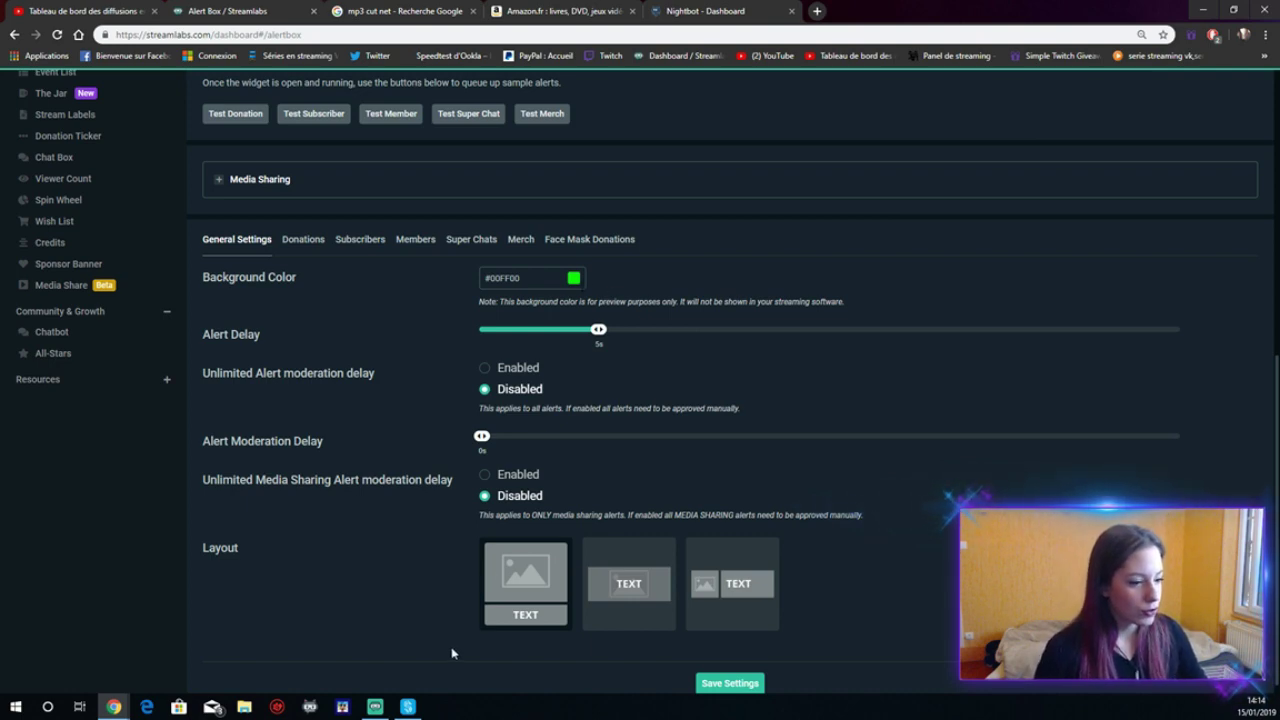
pyautogui.moveTo(113, 706)
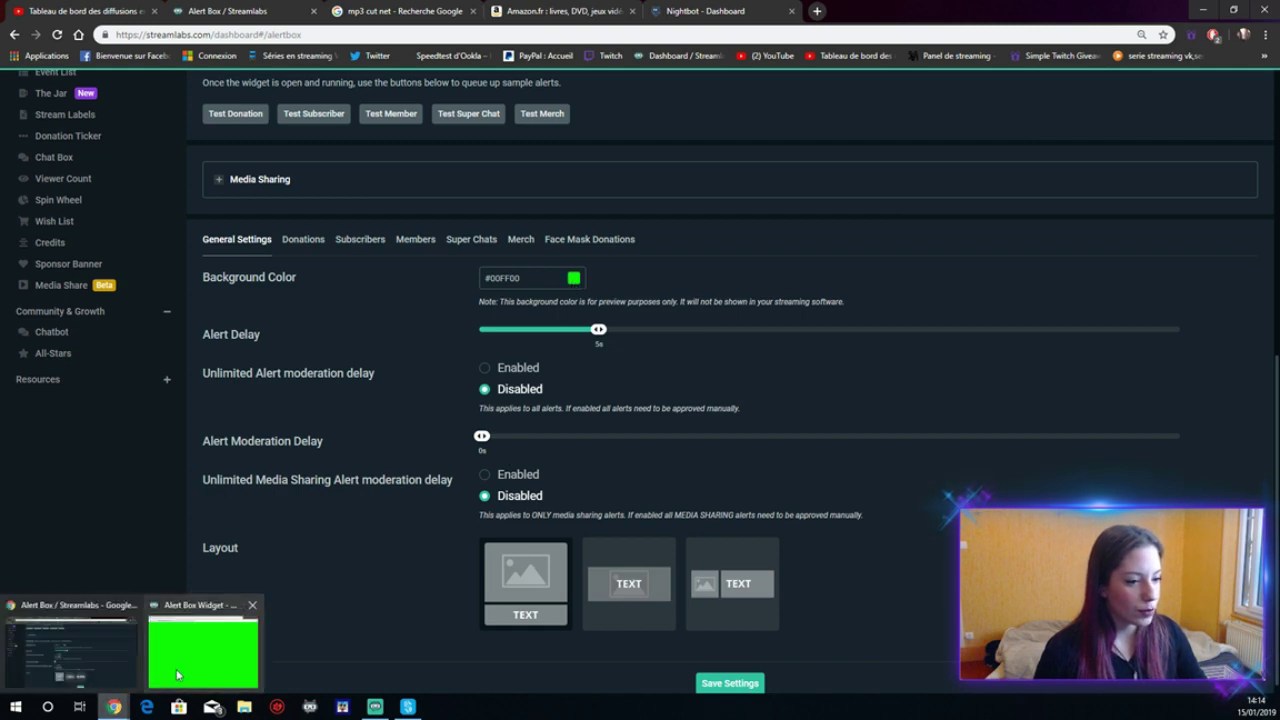
pyautogui.click(205, 650)
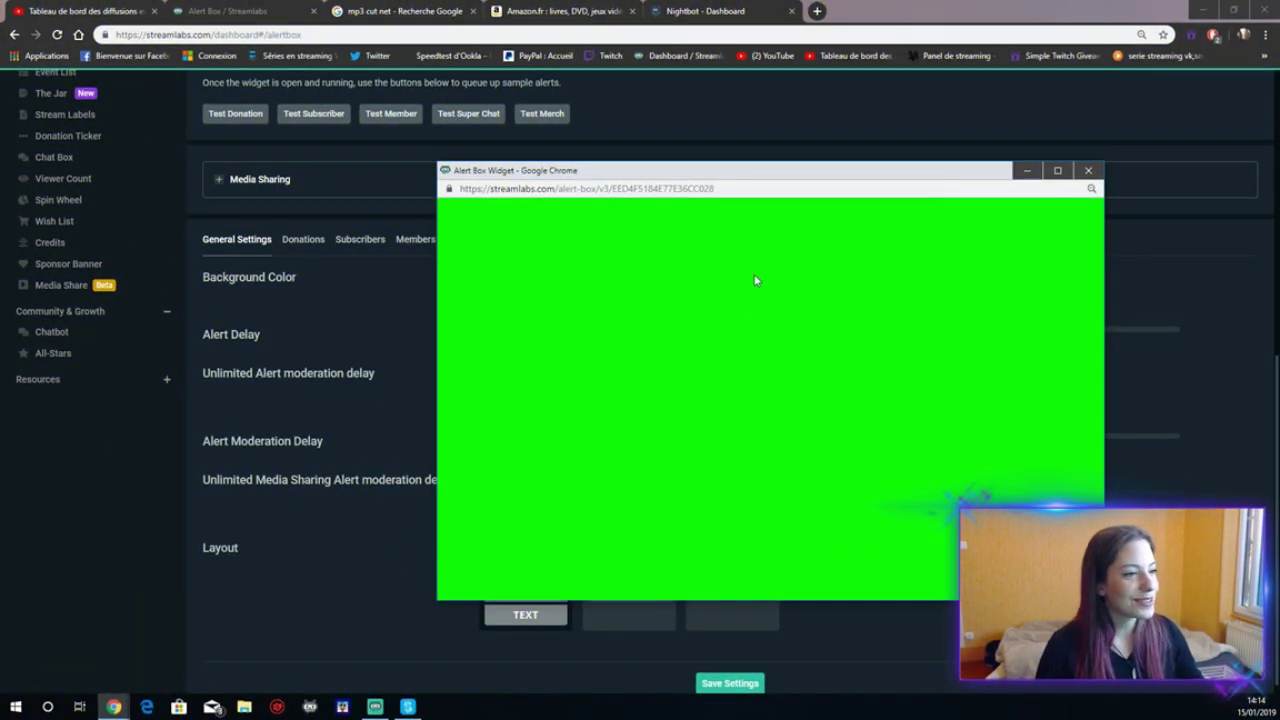
pyautogui.click(338, 316)
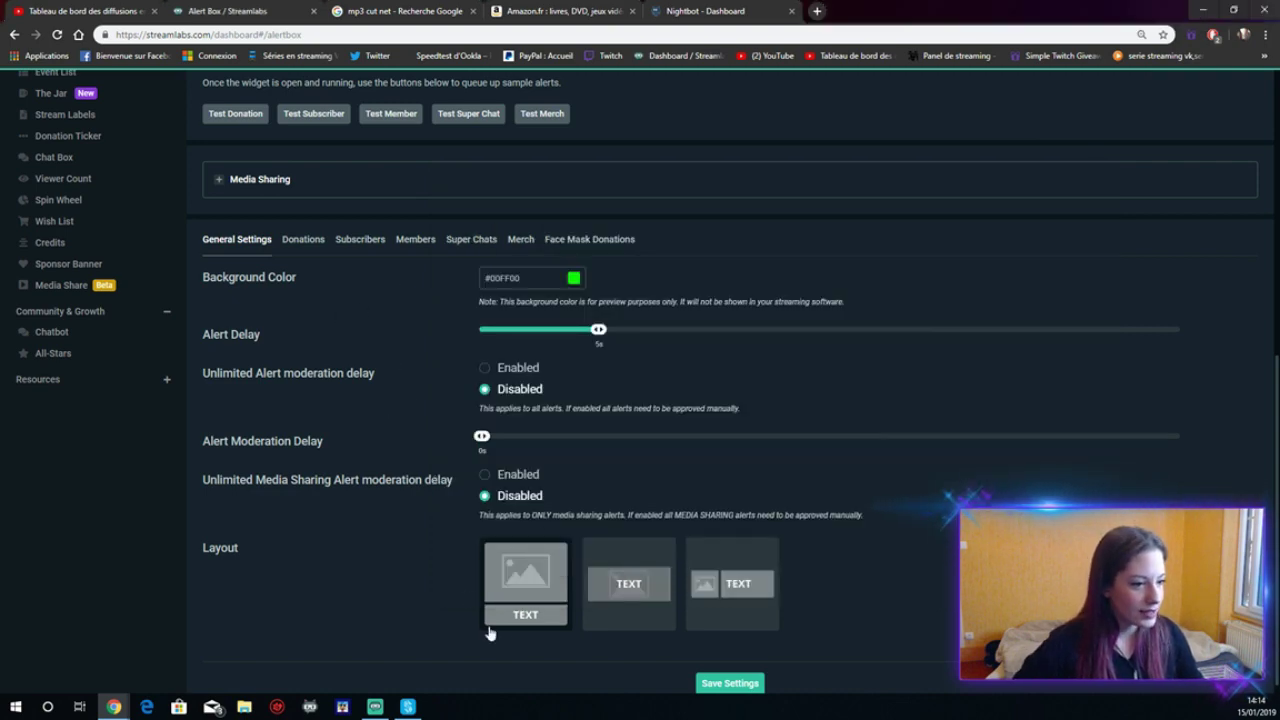
# Step: Open the Donations settings of the Alert Box and examine the layout options and the available entrance animations
pyautogui.click(305, 241)
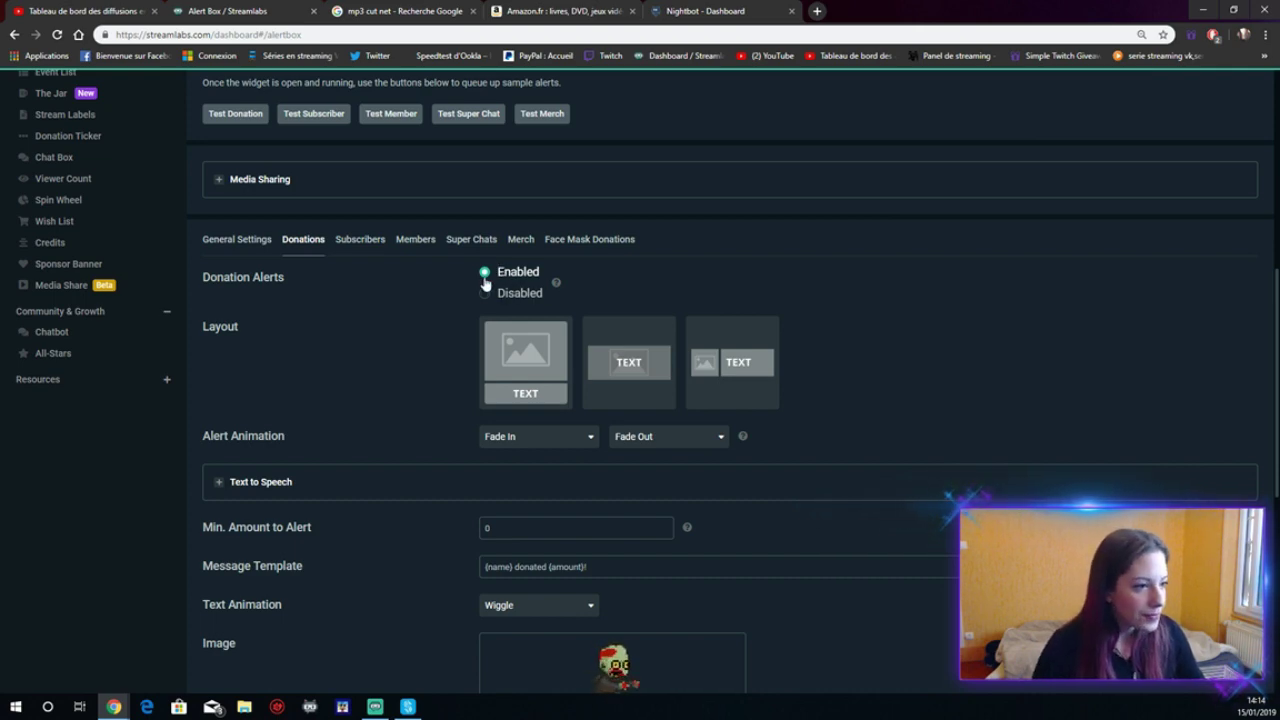
pyautogui.scroll(-1, 426, 368)
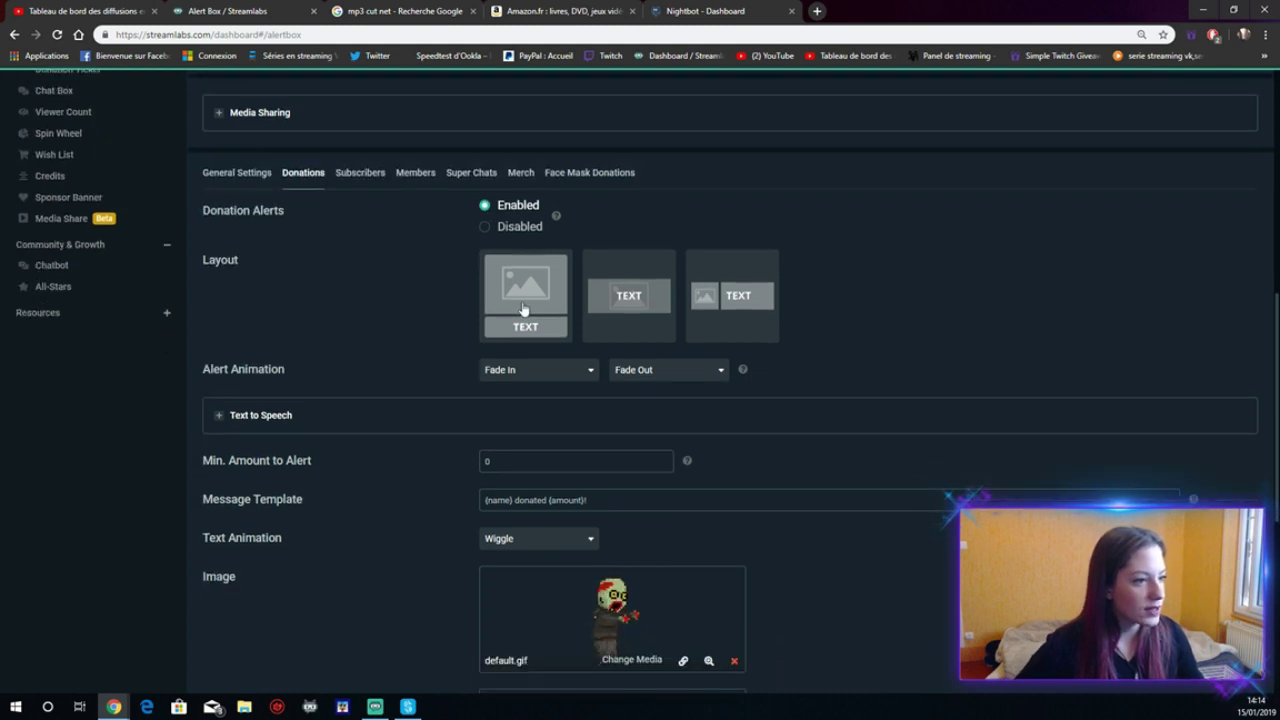
pyautogui.scroll(-1, 656, 474)
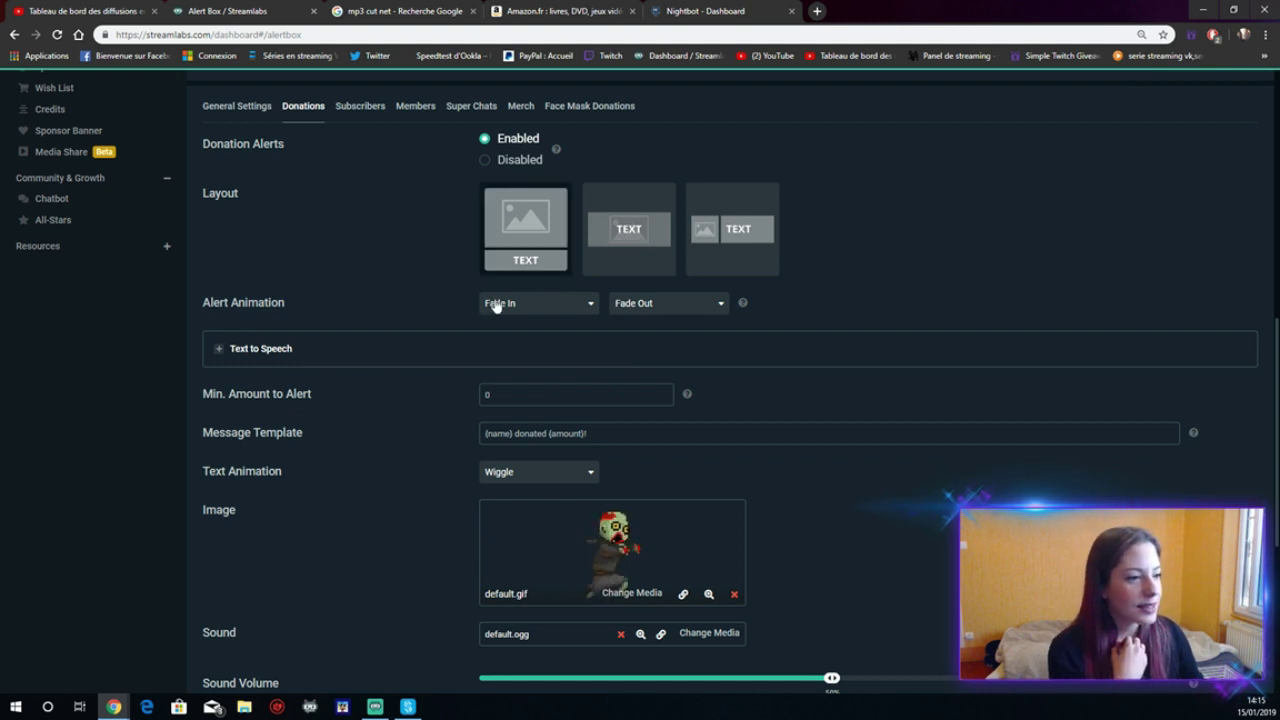
pyautogui.click(540, 306)
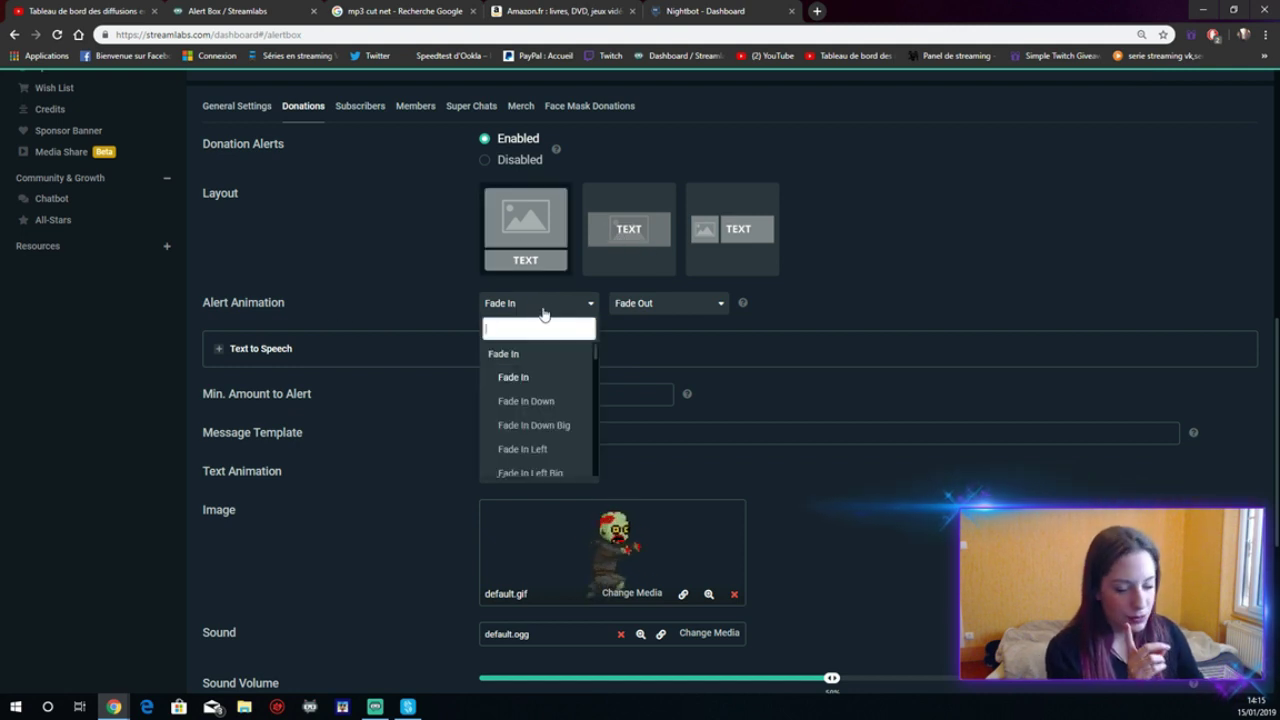
pyautogui.click(543, 314)
pyautogui.click(543, 314)
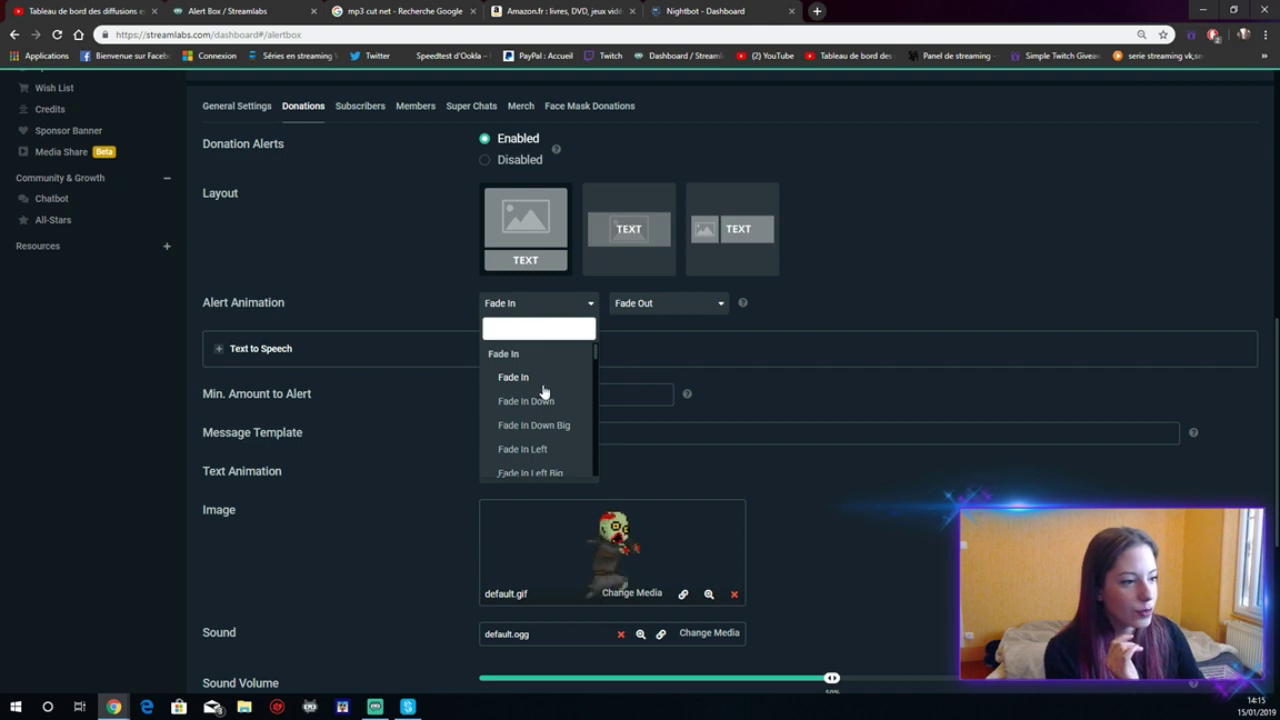
pyautogui.scroll(-5, 544, 390)
pyautogui.scroll(5, 544, 388)
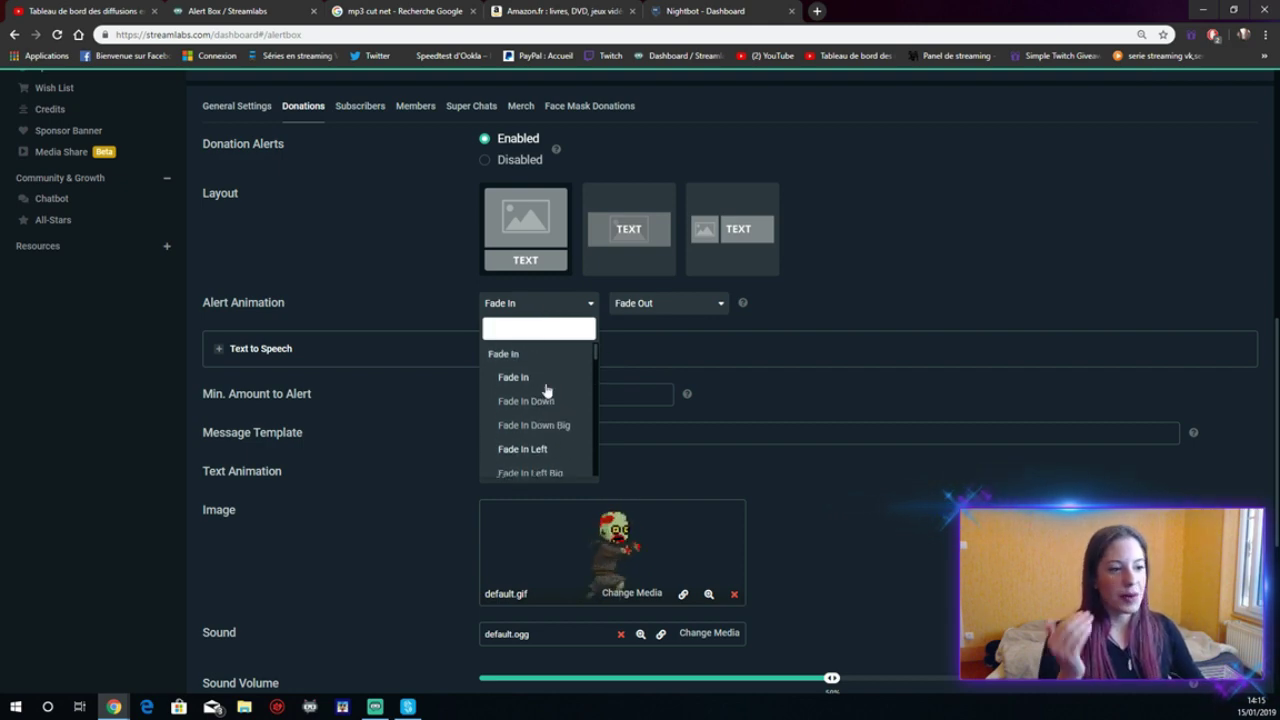
pyautogui.click(433, 317)
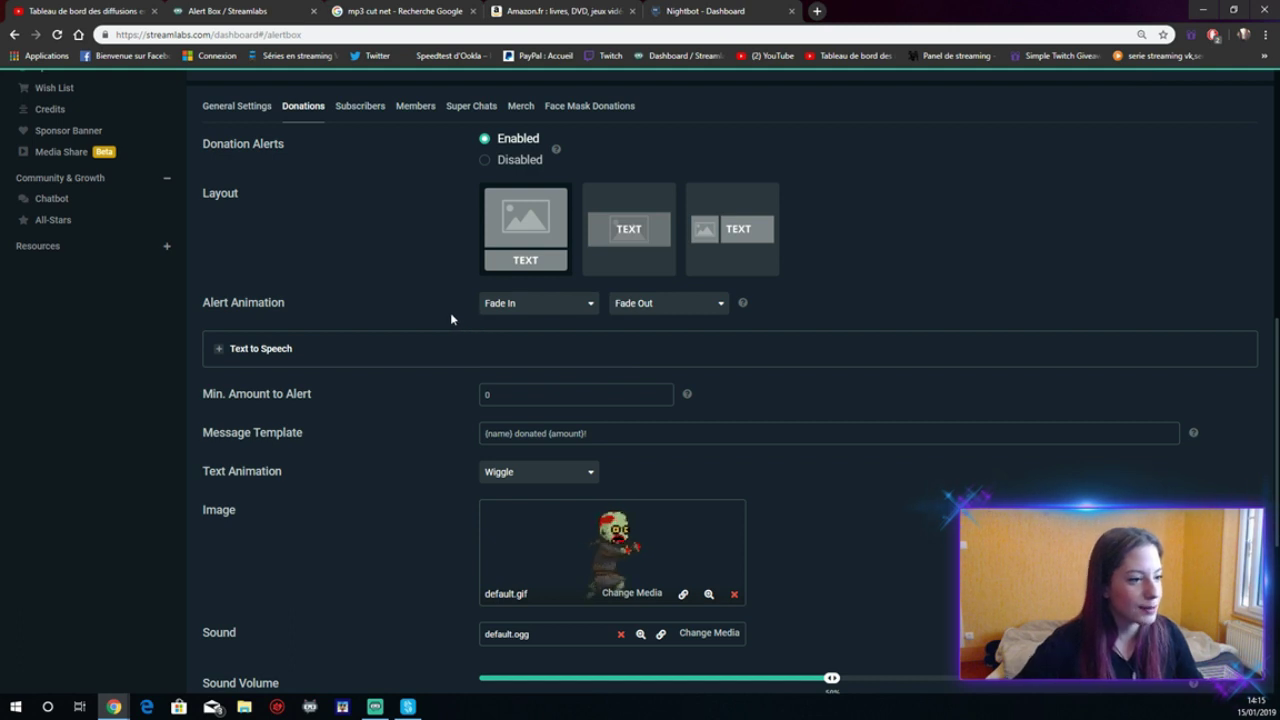
# Step: Try a minimum alert amount of 5, reset it to 0, and change the message template to "{name} a donné {amount}!"
pyautogui.scroll(-3, 451, 367)
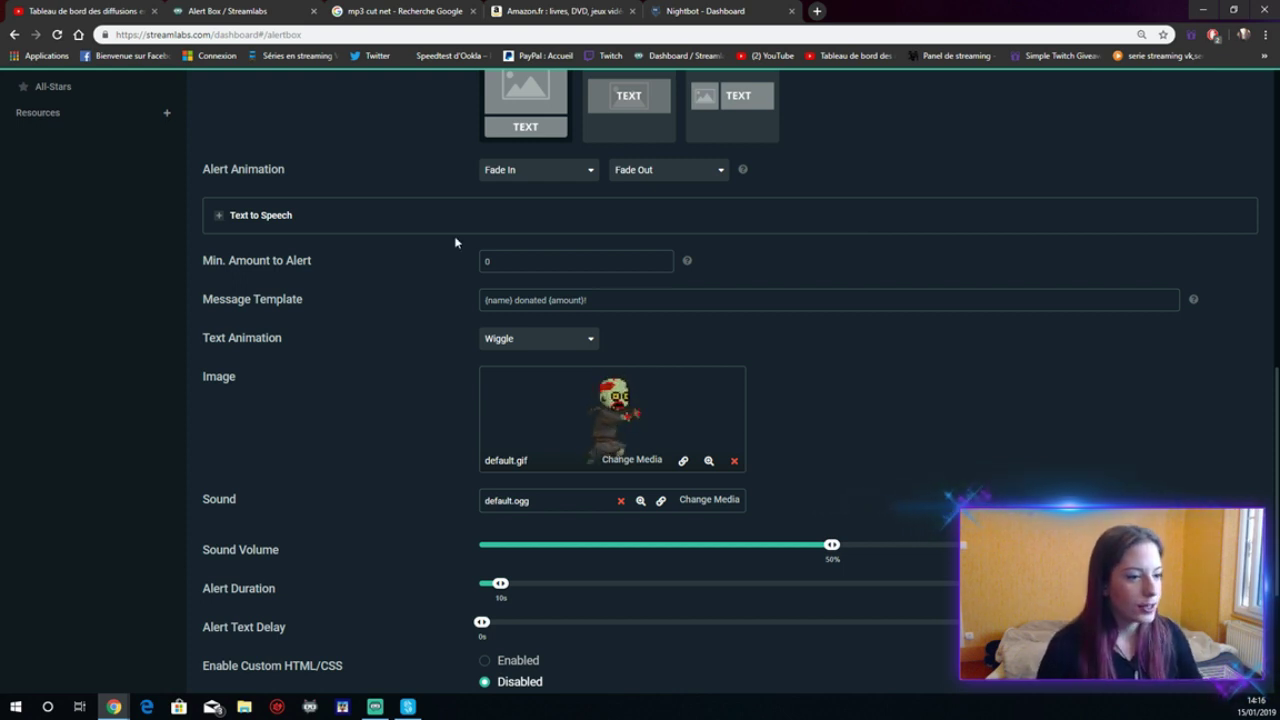
pyautogui.write('5')
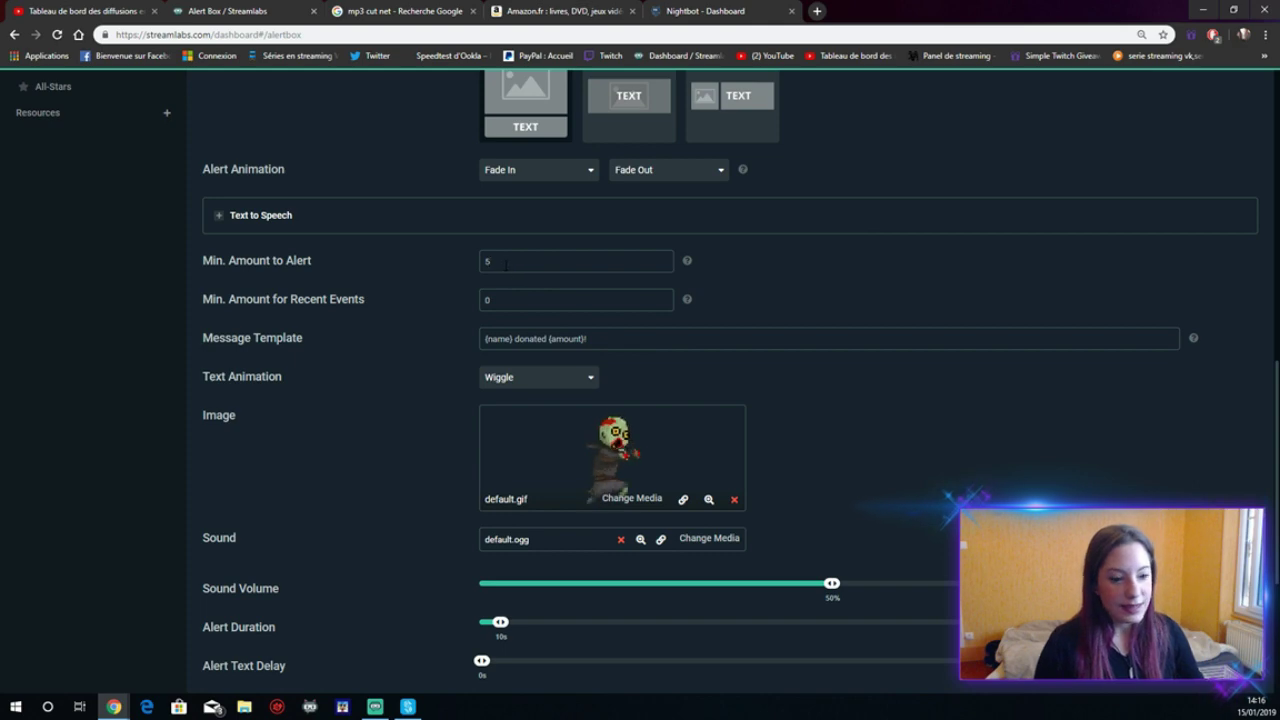
pyautogui.press('BackSpace')
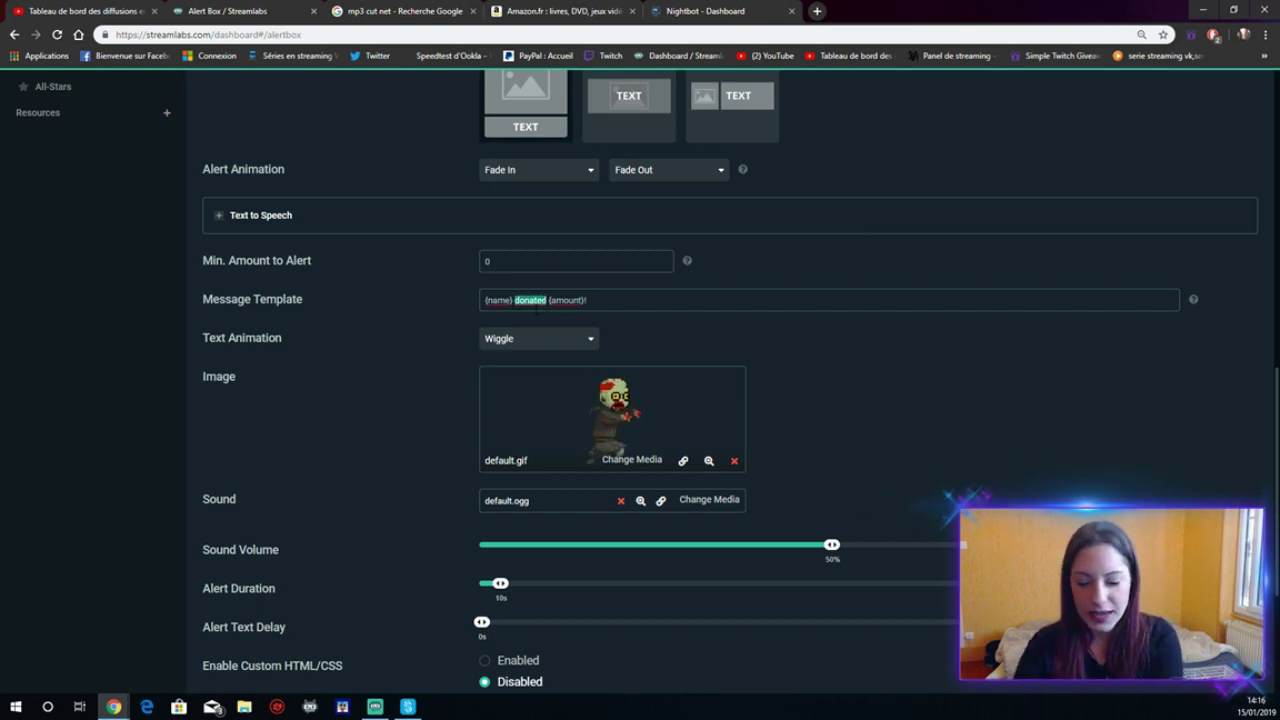
pyautogui.write('a donné')
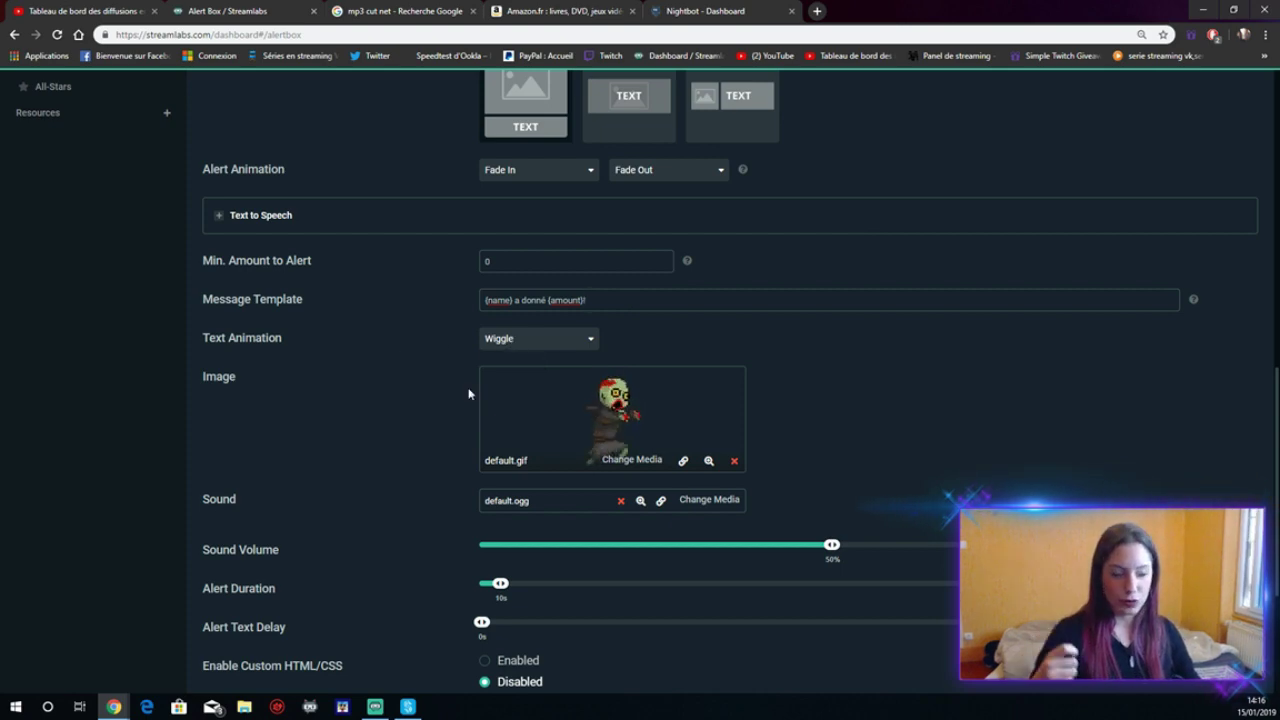
# Step: Replace the donation alert image with the stock image Yd0IPt1.gif from the Media Gallery
pyautogui.scroll(-1, 414, 371)
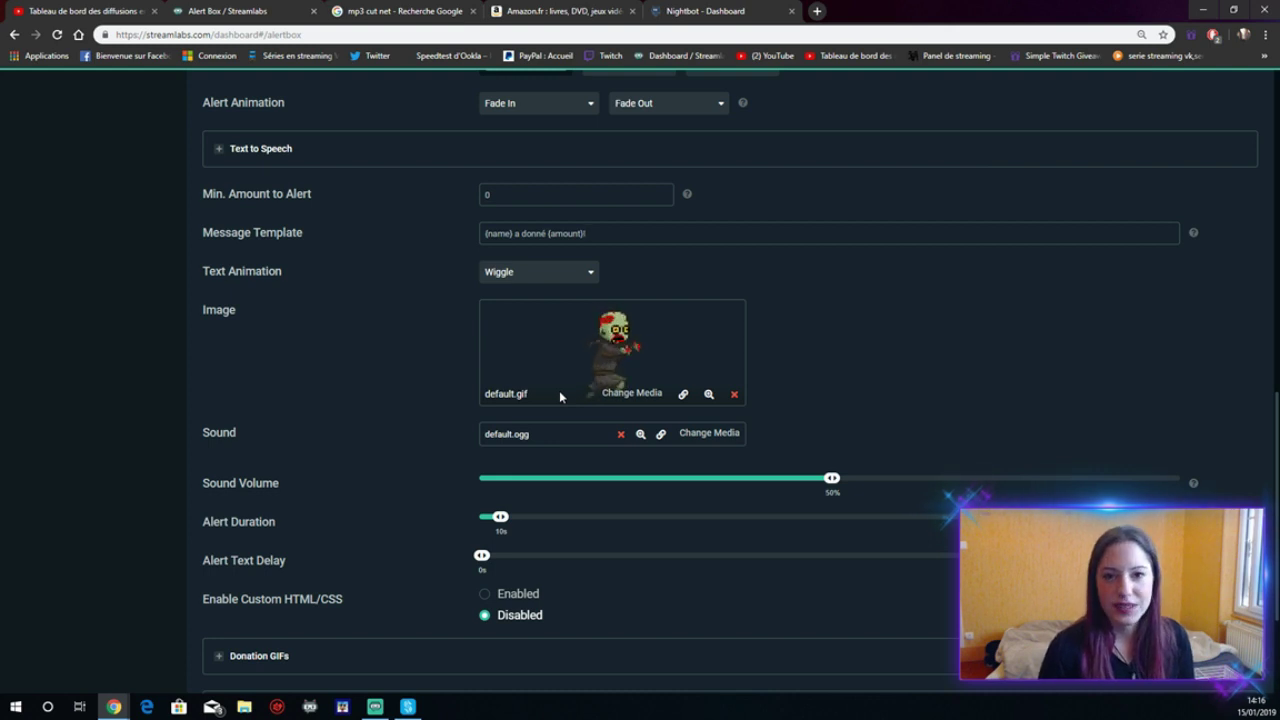
pyautogui.click(634, 394)
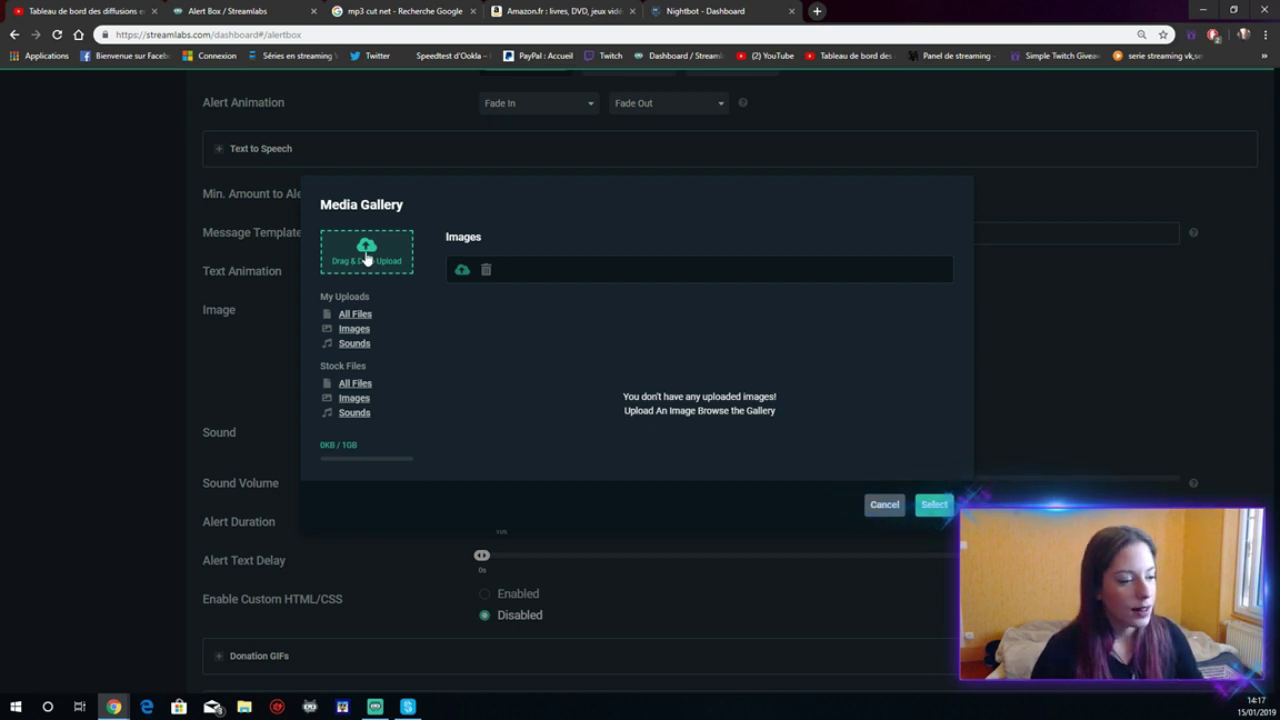
pyautogui.click(354, 398)
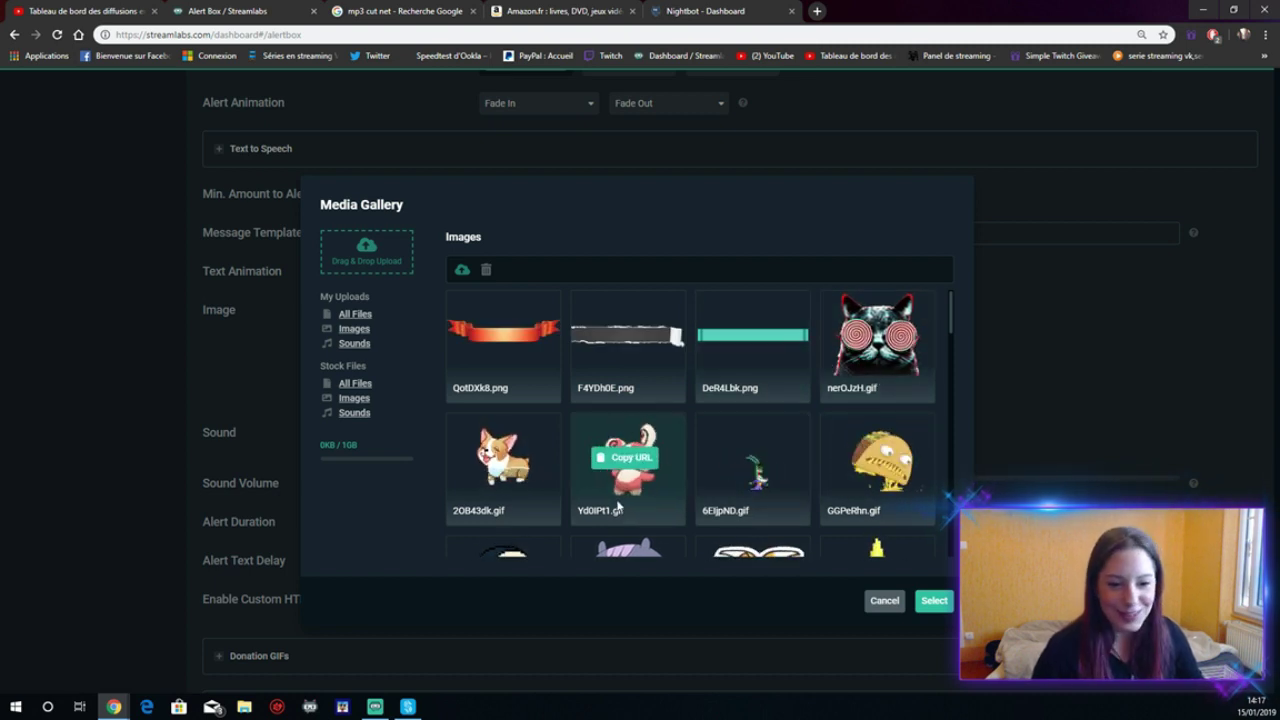
pyautogui.doubleClick(650, 500)
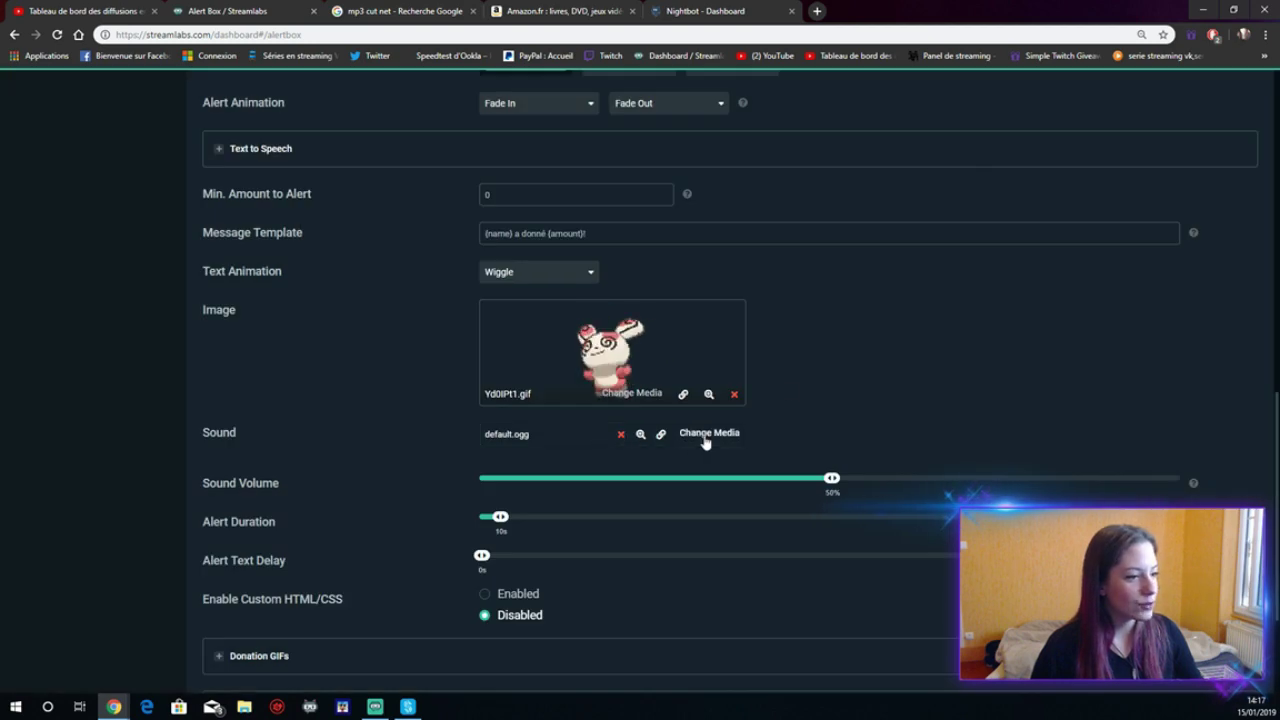
# Step: Open the donation sound gallery, view the mp3cut.net audio cutter with Flash allowed, and return to cancel the sound selection
pyautogui.click(692, 436)
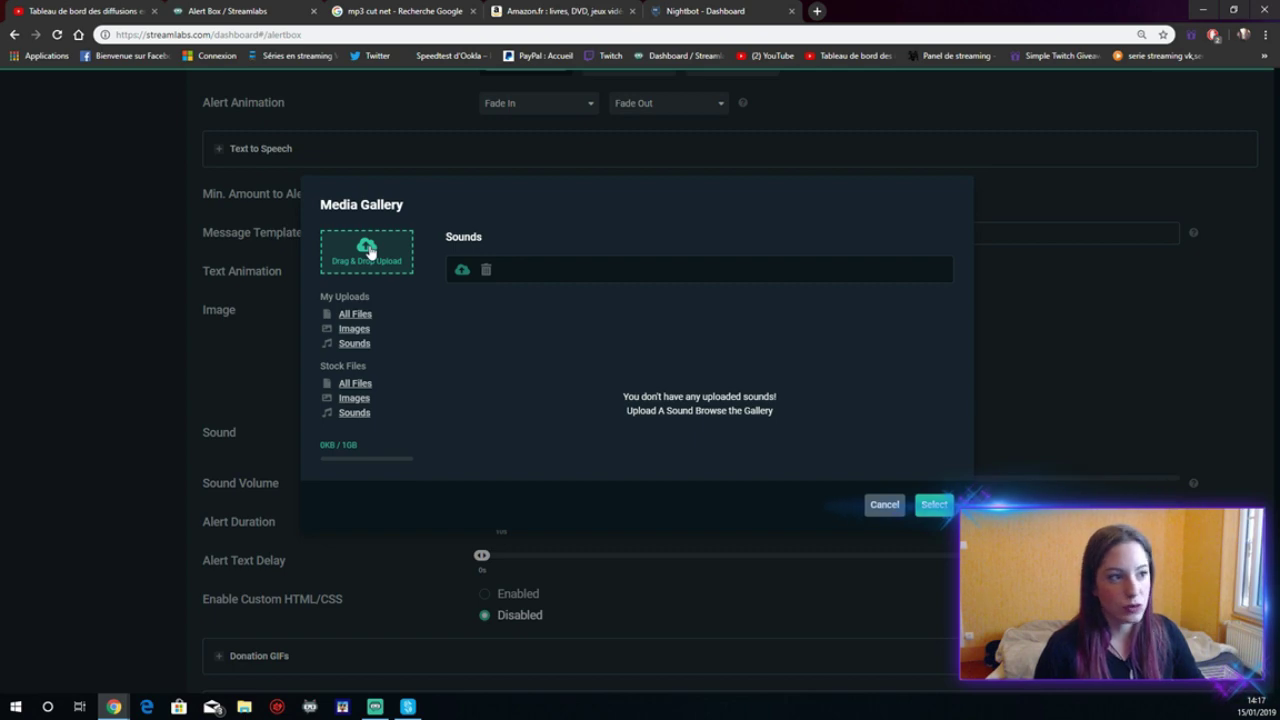
pyautogui.click(390, 10)
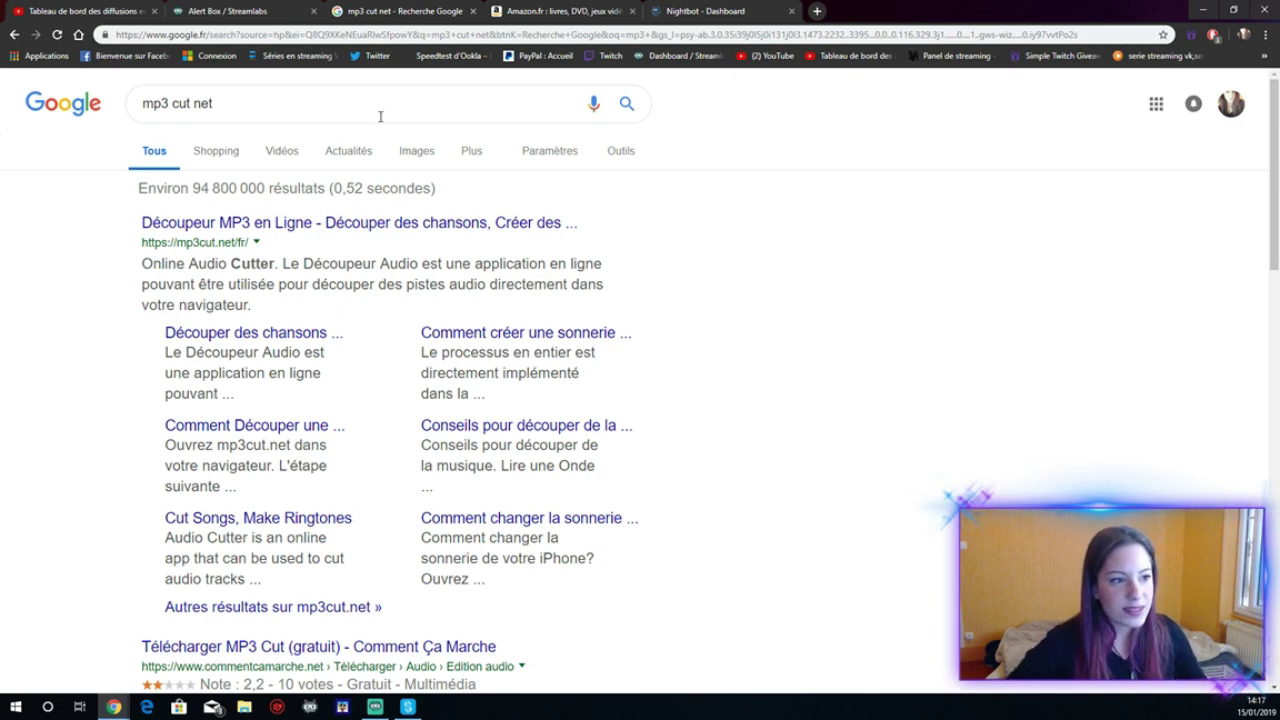
pyautogui.click(387, 229)
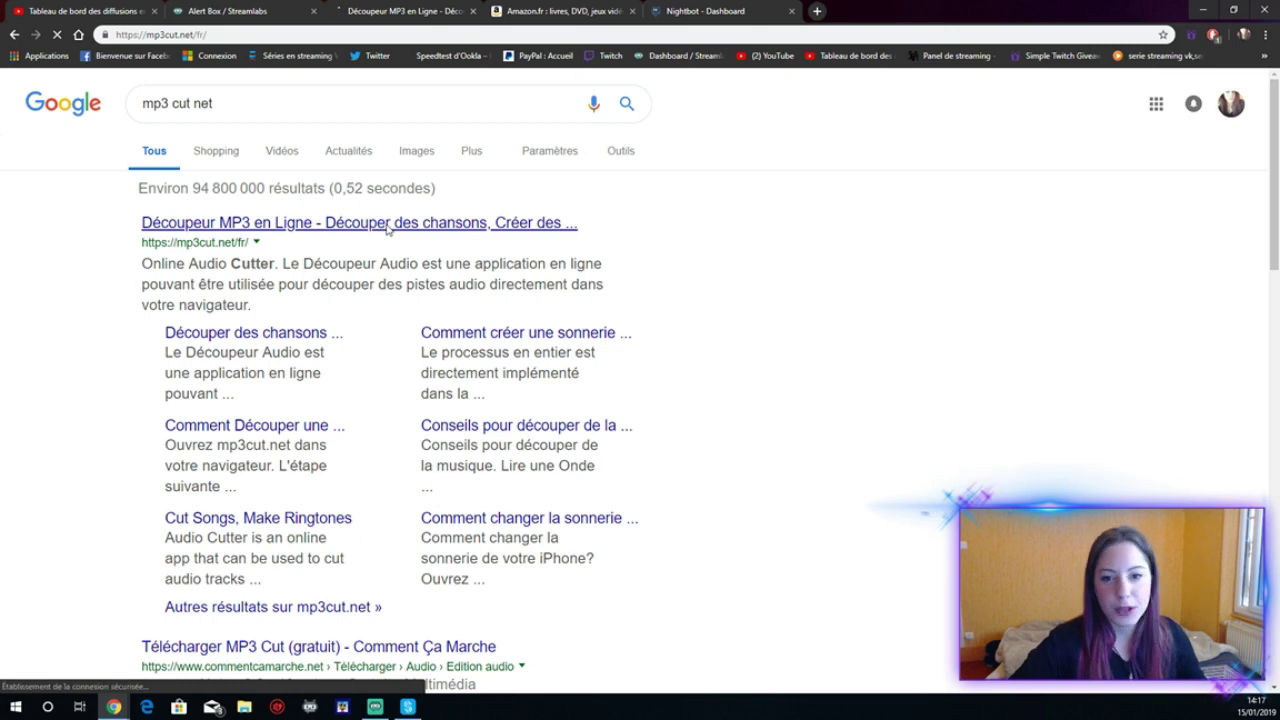
pyautogui.click(660, 342)
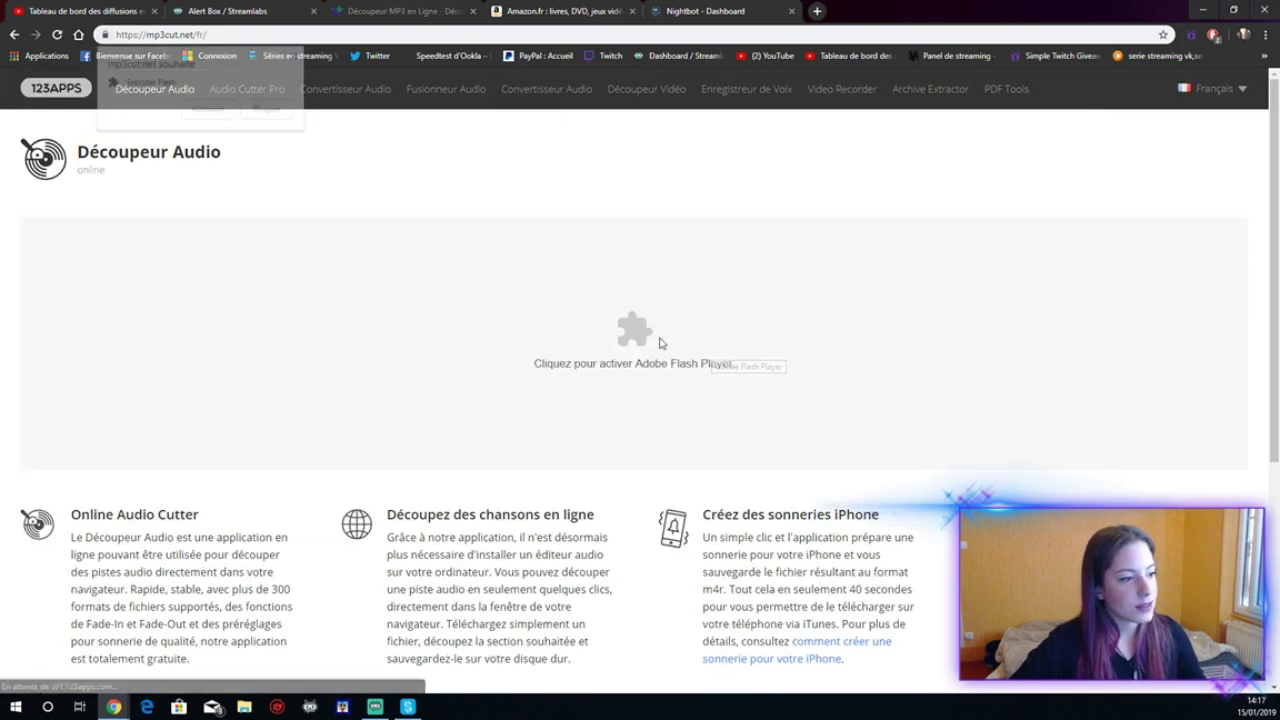
pyautogui.click(207, 110)
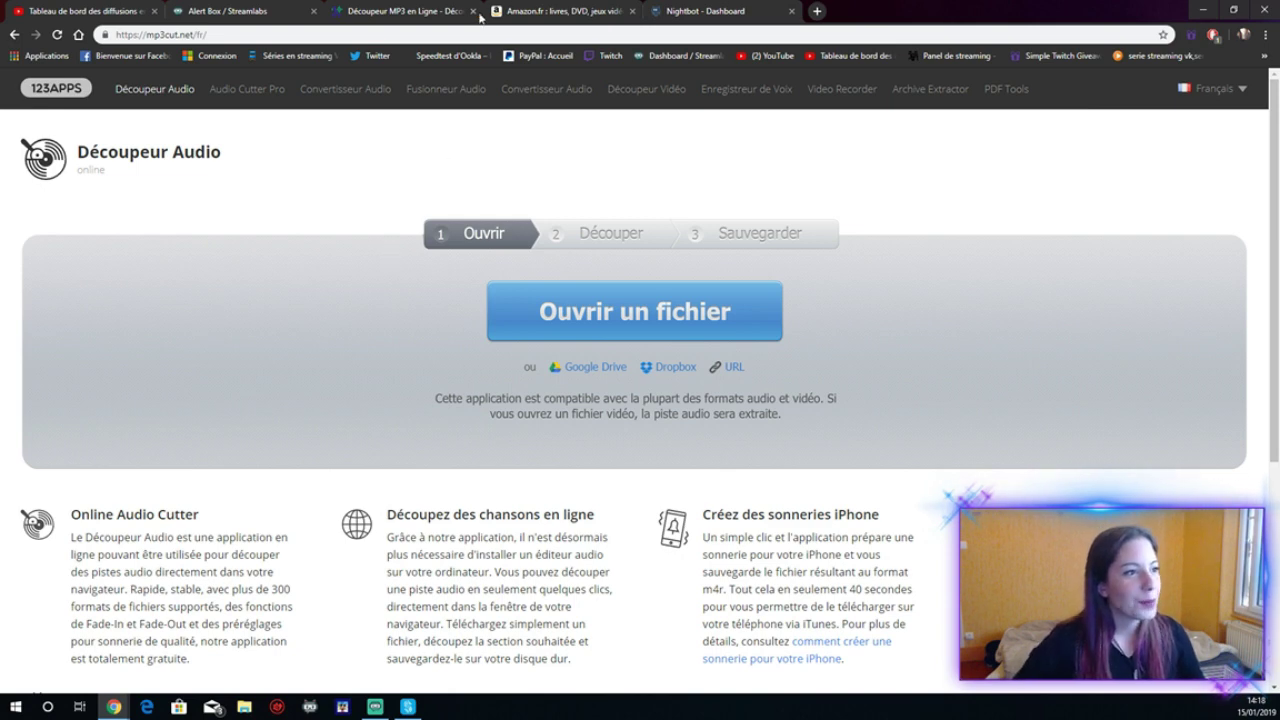
pyautogui.click(293, 9)
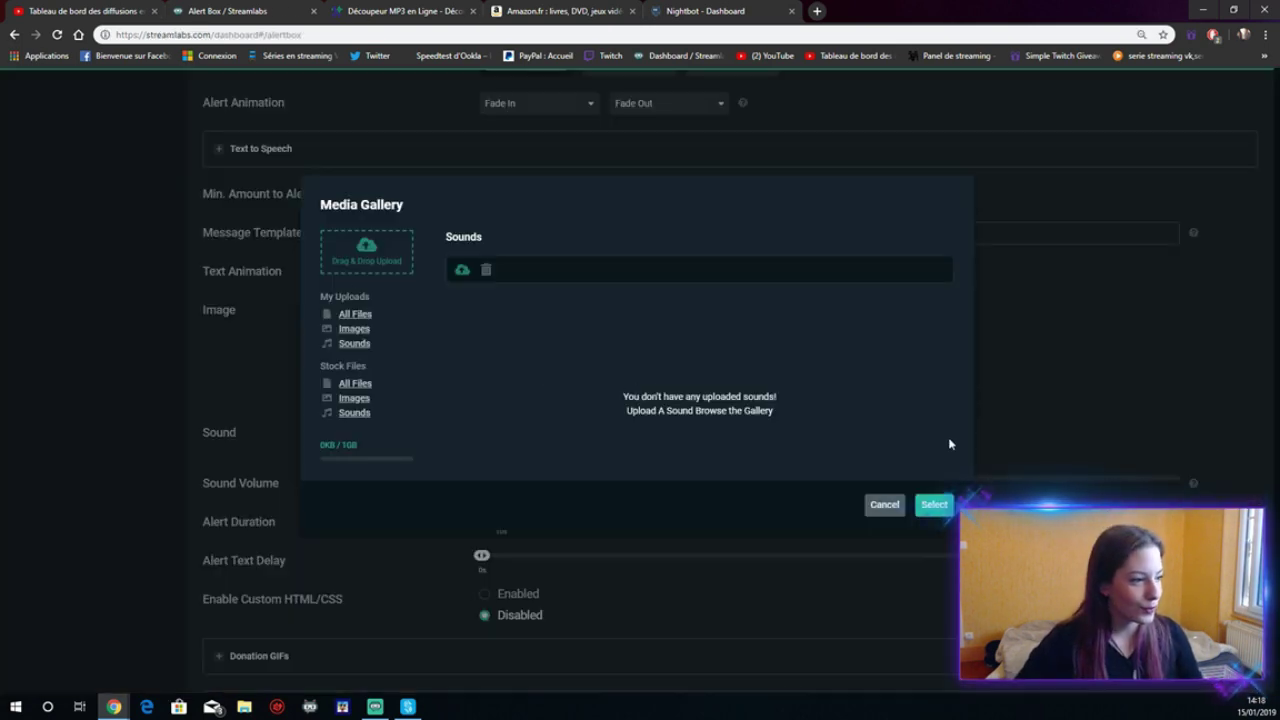
pyautogui.click(884, 505)
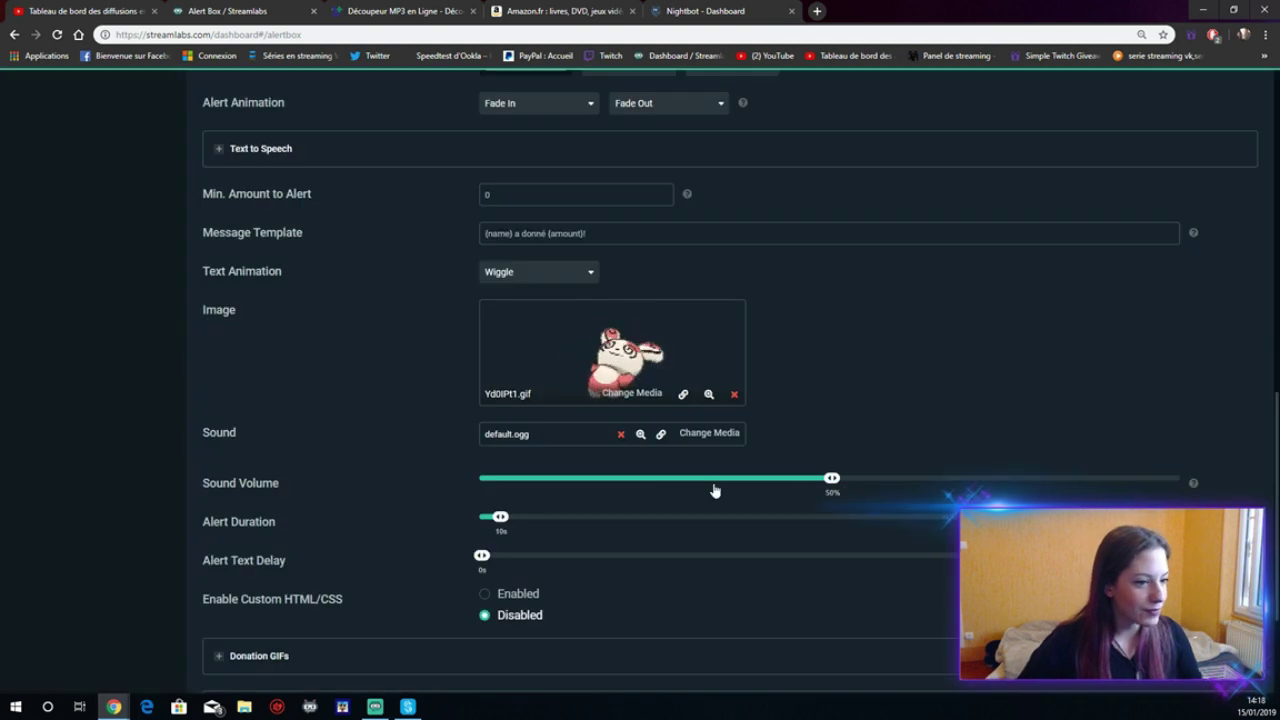
# Step: Set the donation alert's sound volume to 18% and its alert duration to 8 s
pyautogui.scroll(-1, 580, 420)
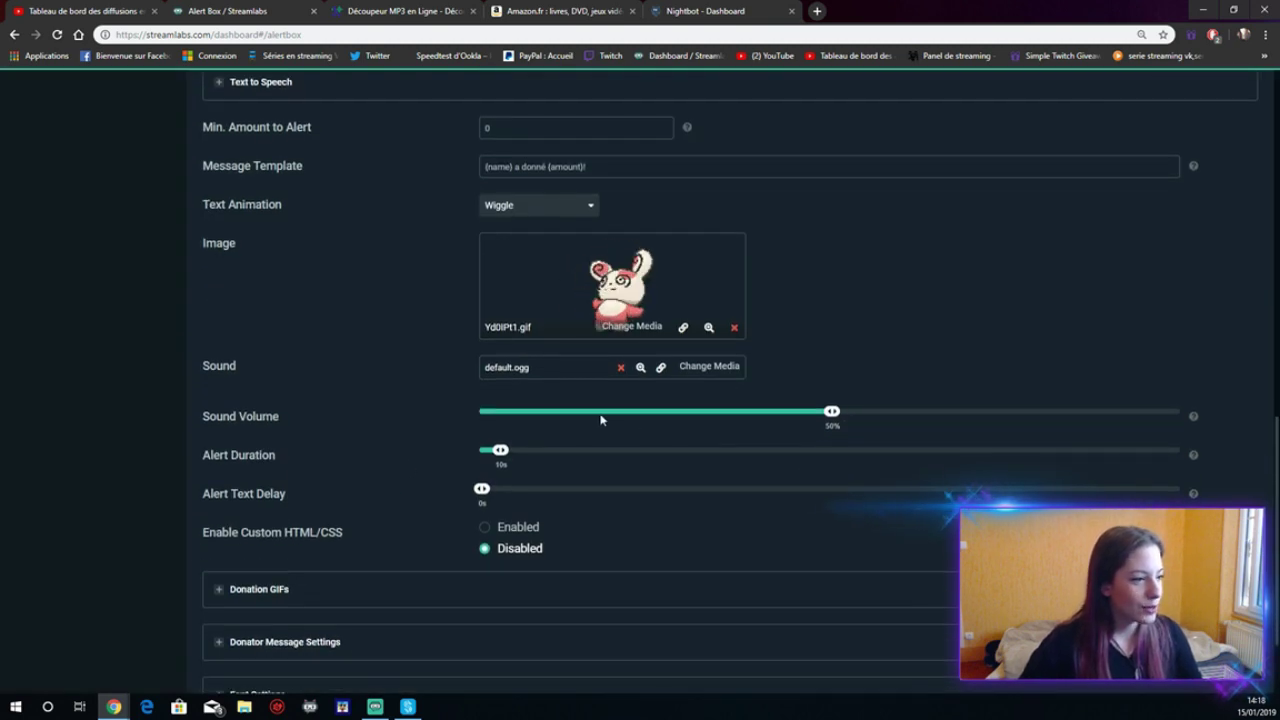
pyautogui.click(600, 415)
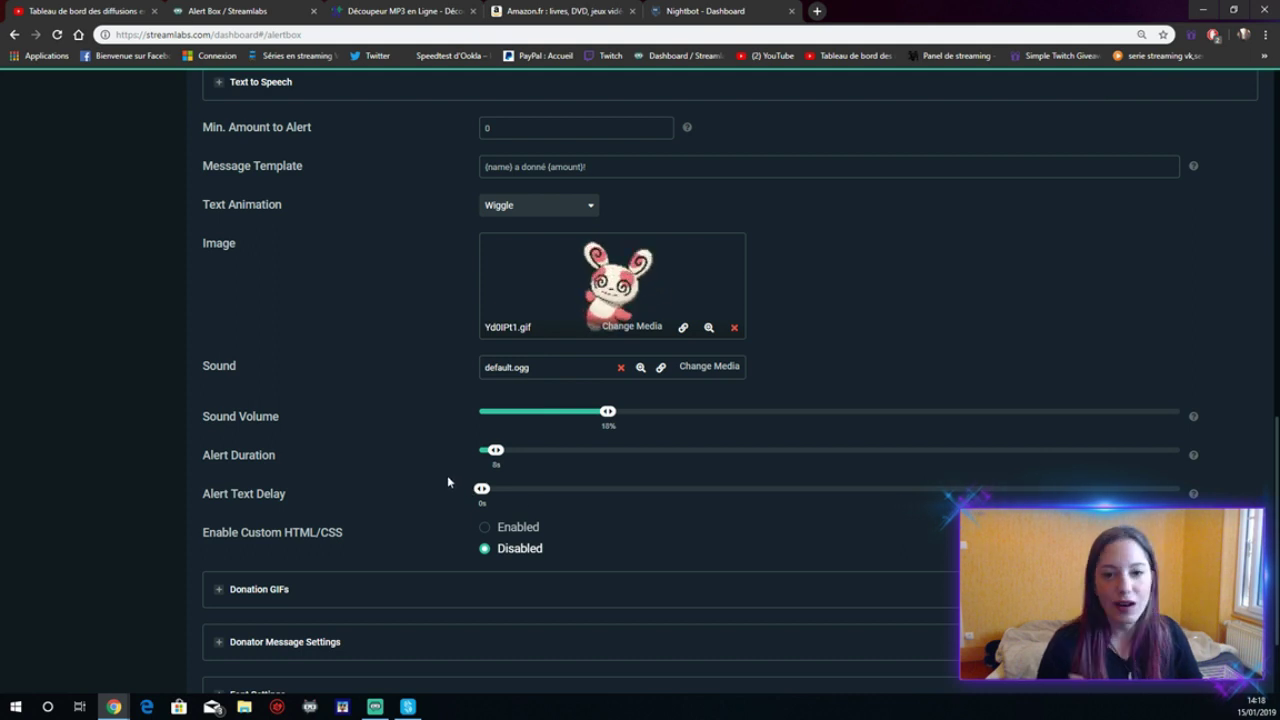
# Step: Expand the Donation GIFs section, review its options, and collapse it again
pyautogui.scroll(-2, 447, 480)
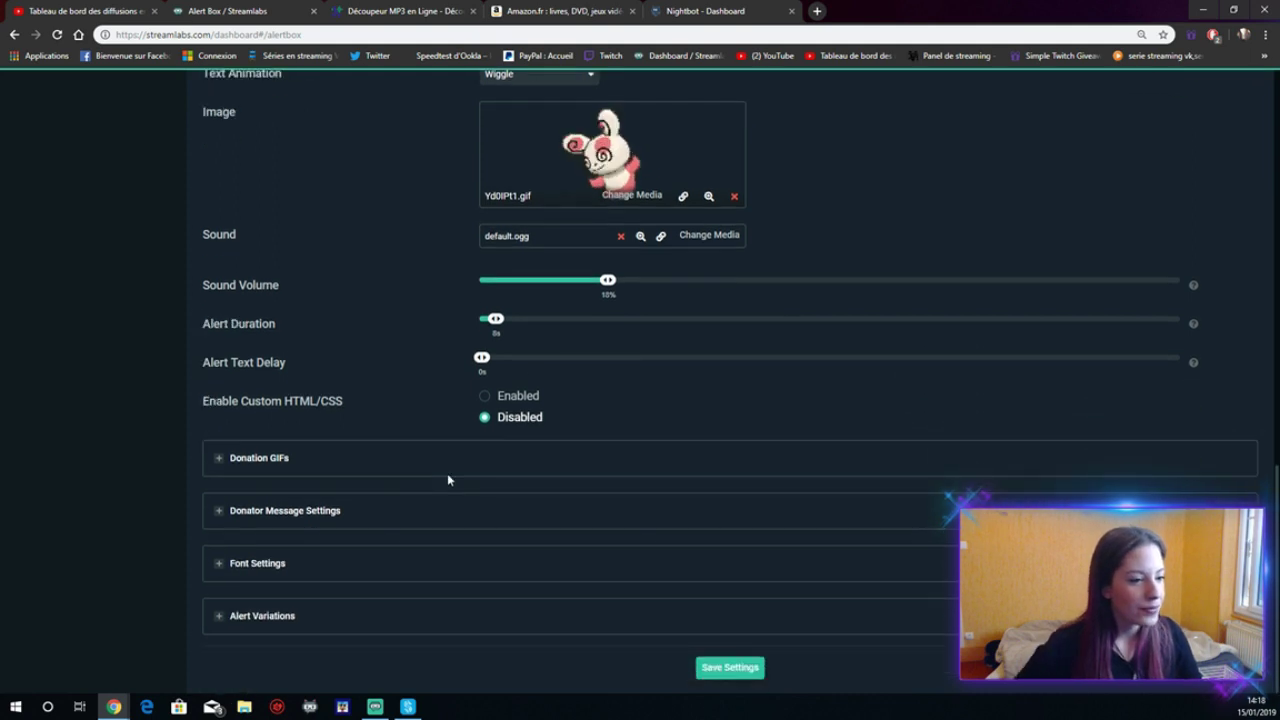
pyautogui.click(228, 460)
pyautogui.scroll(-4, 716, 452)
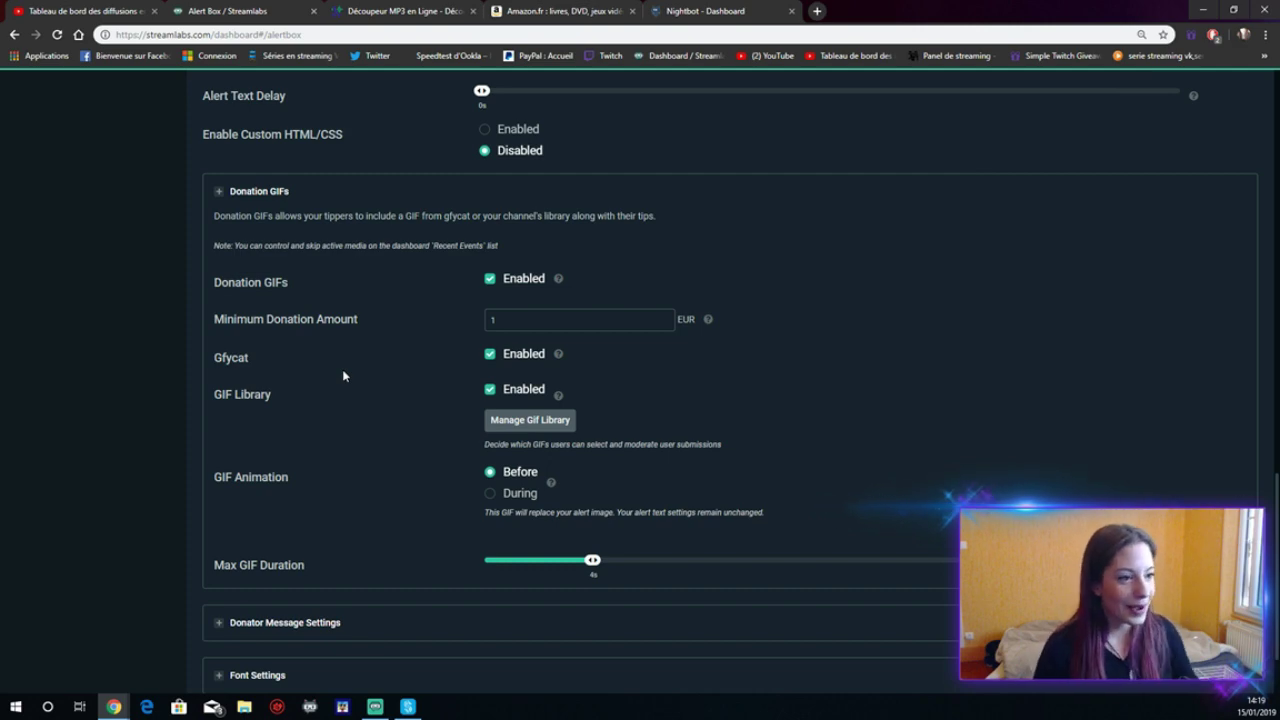
pyautogui.click(322, 190)
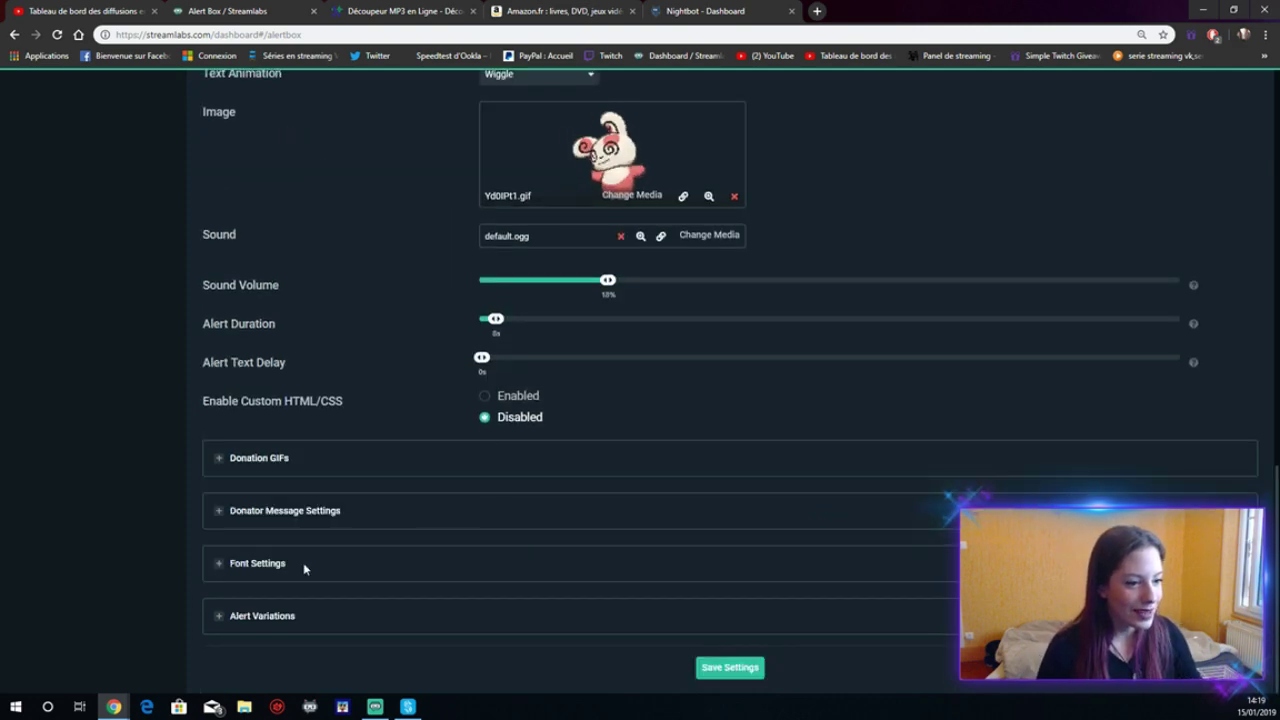
# Step: In the Donator Message Settings, look through the fonts and text colors, and set the font size to 36 px
pyautogui.click(238, 513)
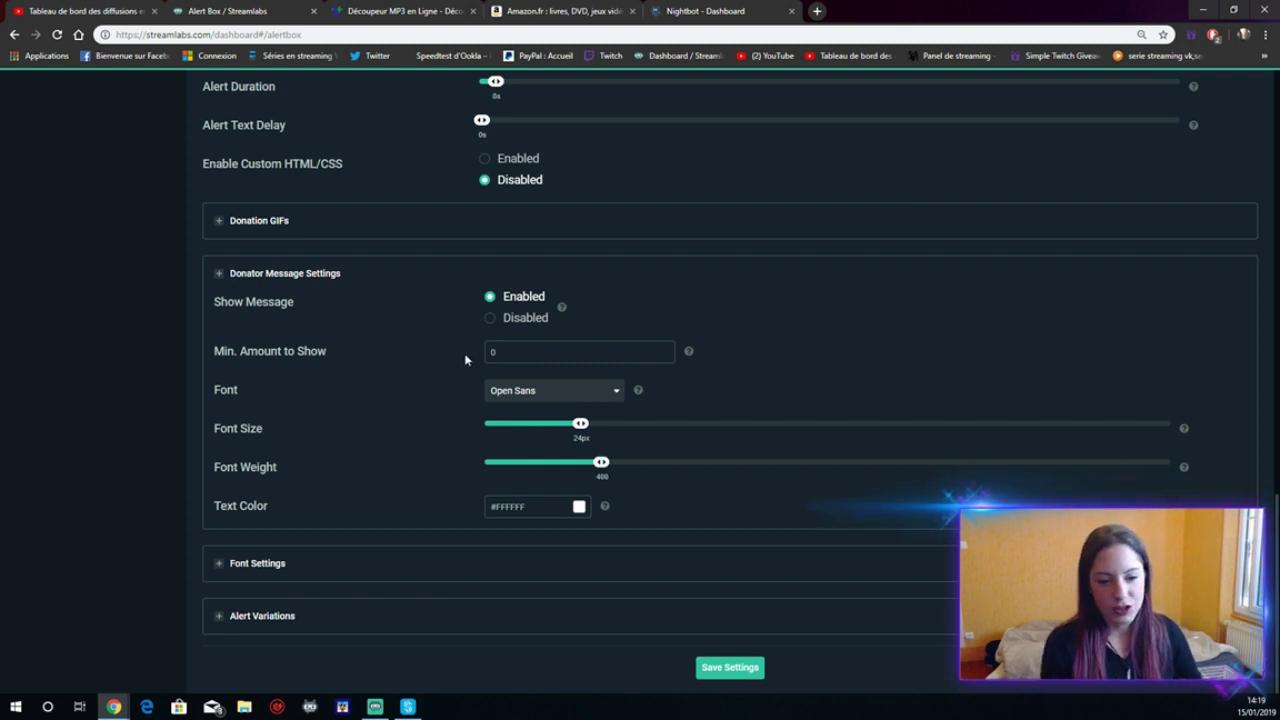
pyautogui.click(565, 395)
pyautogui.scroll(-5, 560, 500)
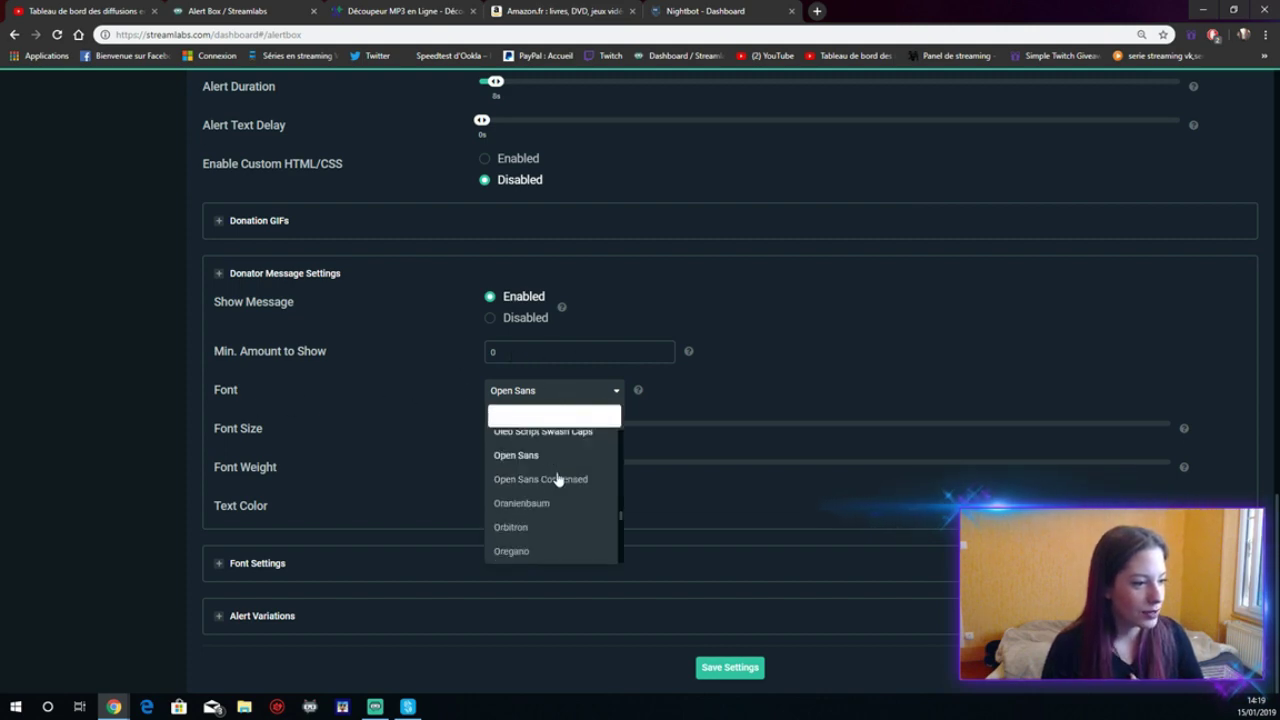
pyautogui.click(513, 391)
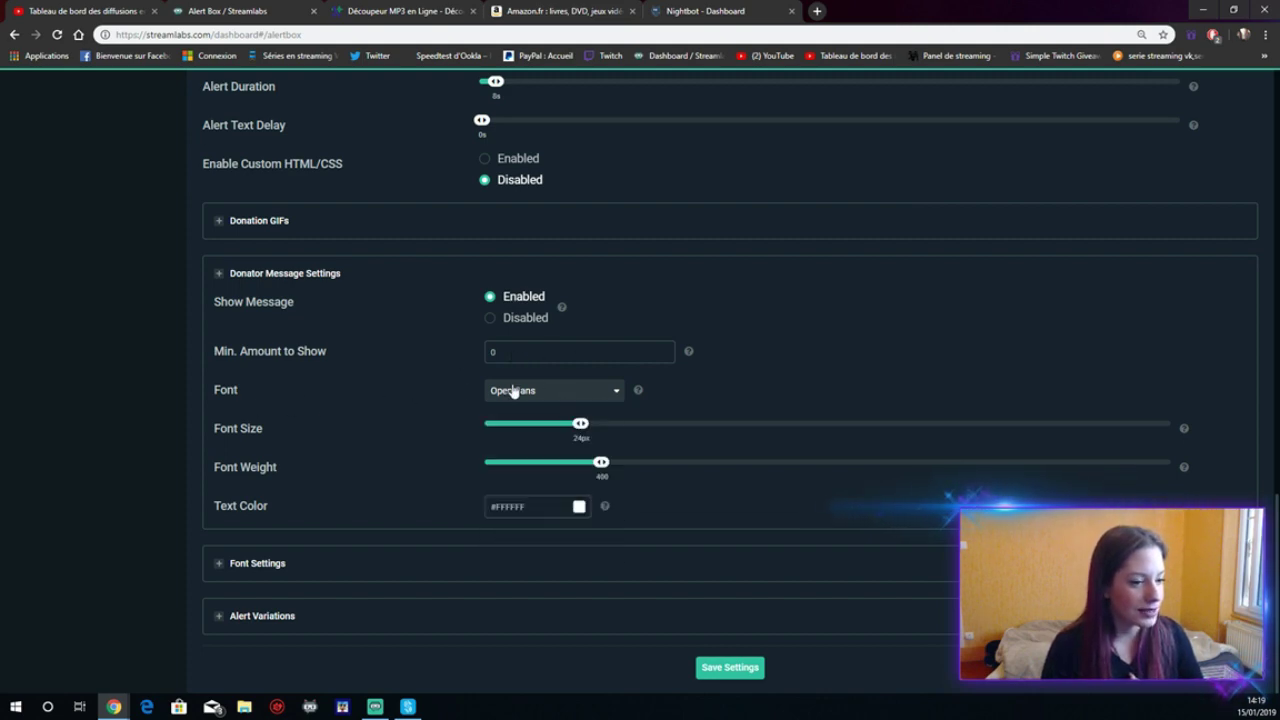
pyautogui.moveTo(580, 425); pyautogui.dragTo(643, 425)
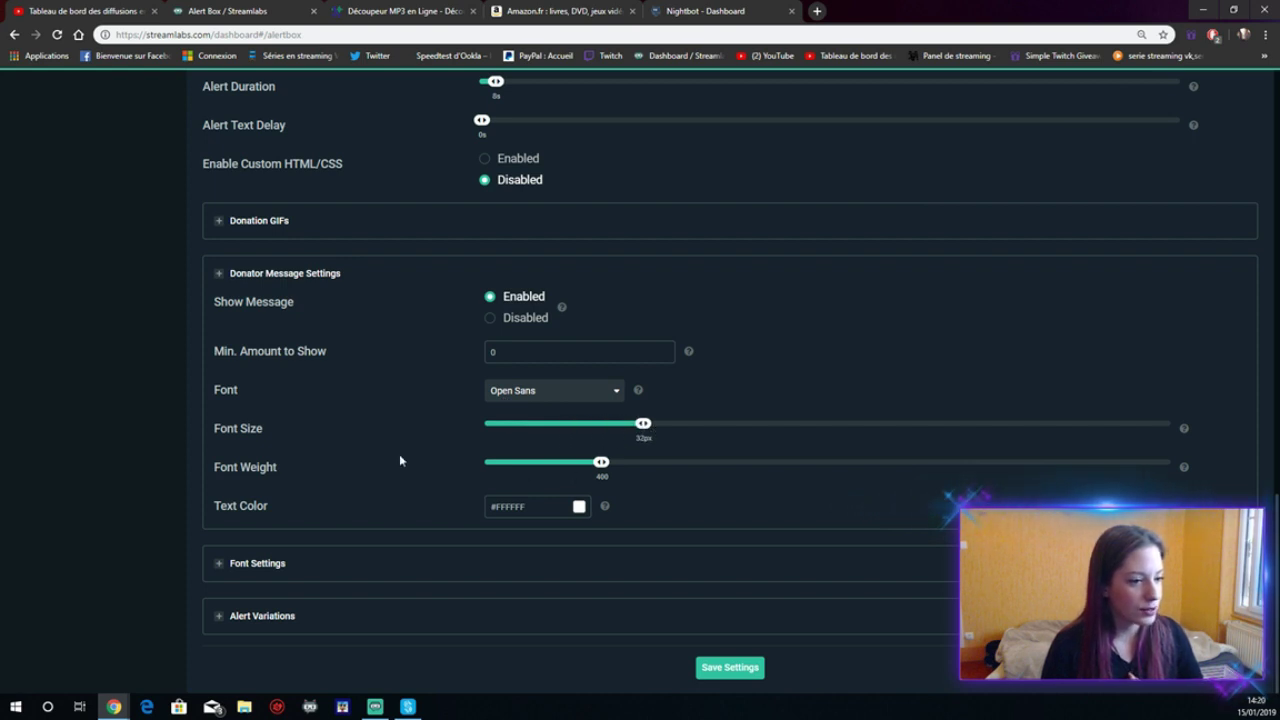
pyautogui.click(530, 506)
pyautogui.scroll(-1, 580, 530)
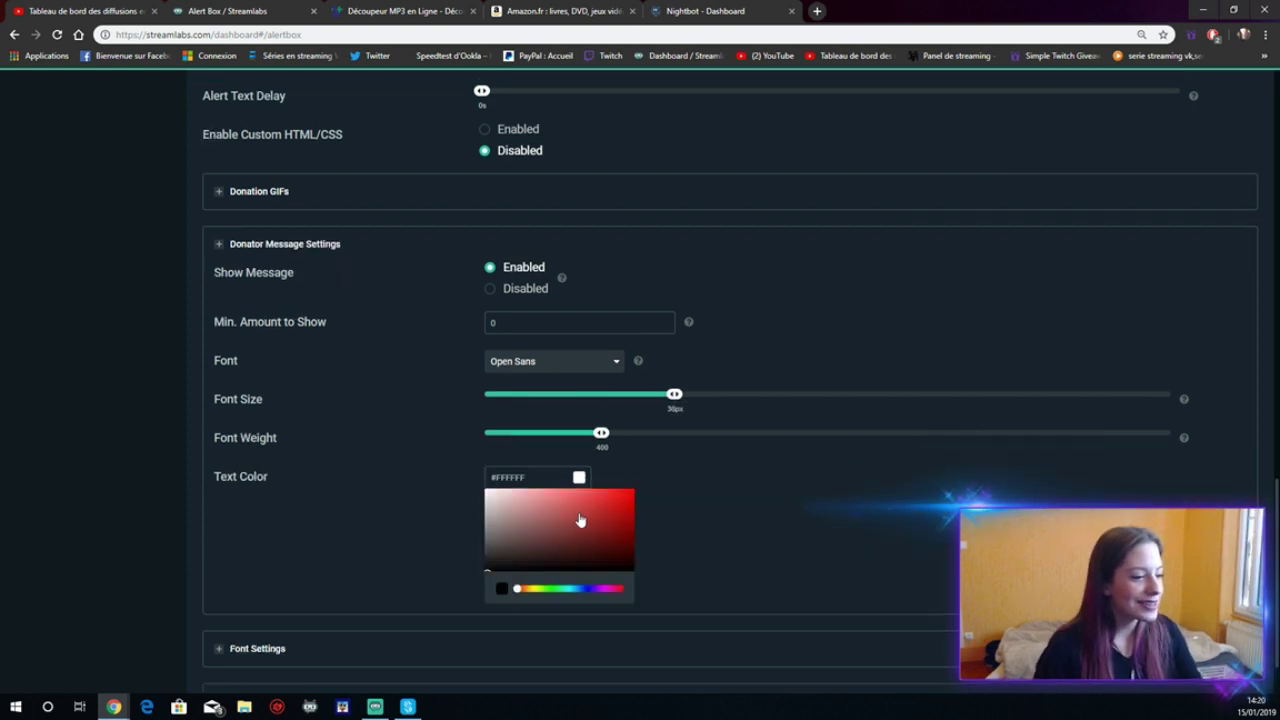
pyautogui.click(417, 469)
# Step: Expand the Font Settings section, and collapse and reopen the Donator Message Settings to compare the two
pyautogui.click(292, 565)
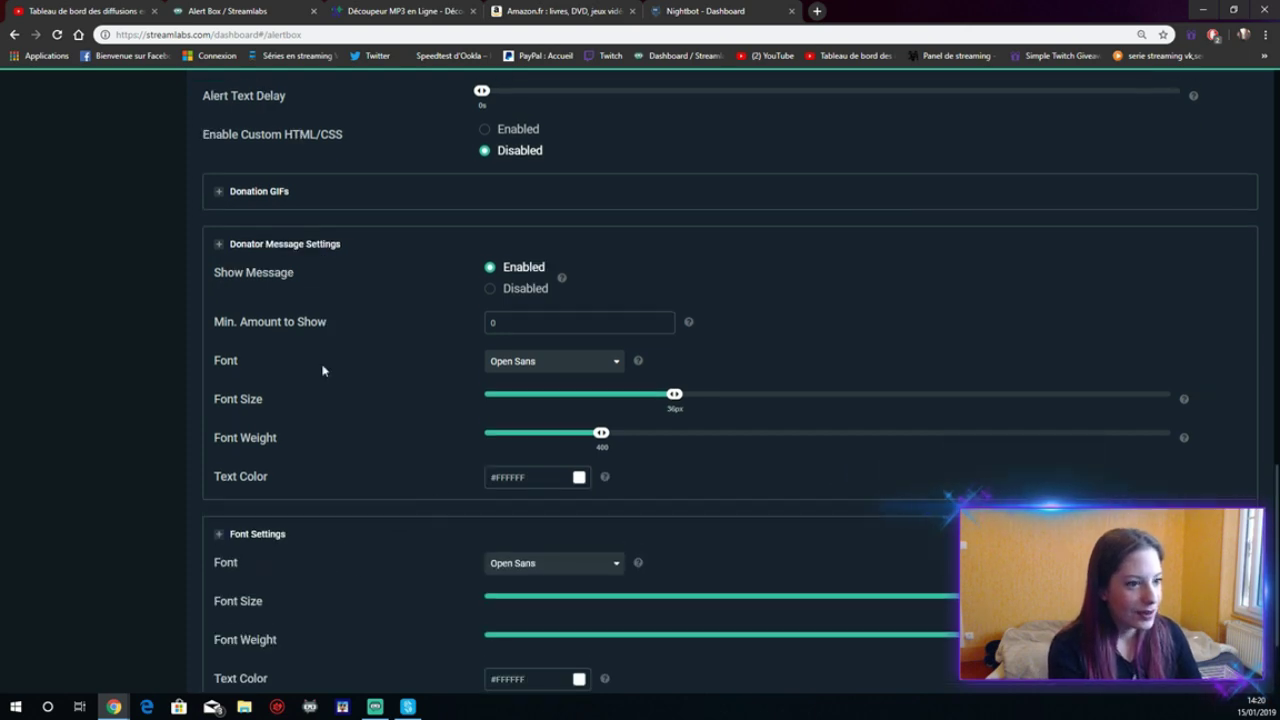
pyautogui.click(228, 243)
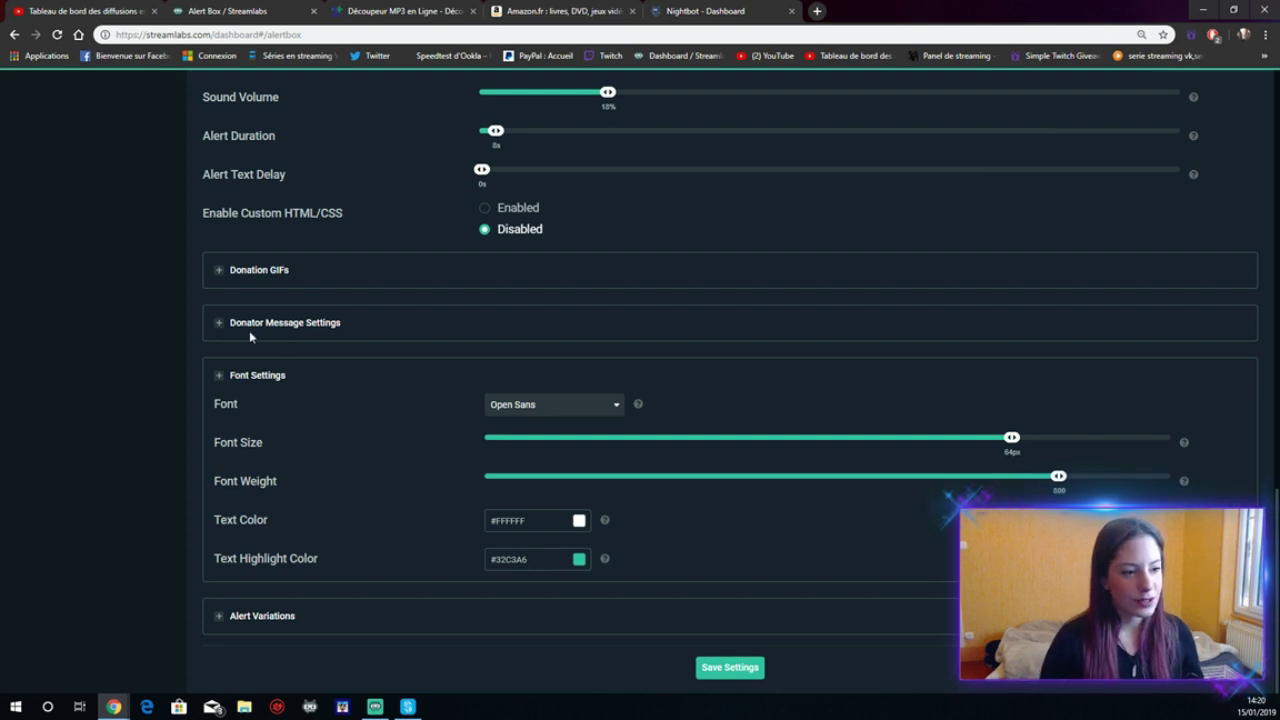
pyautogui.click(217, 333)
pyautogui.scroll(-1, 244, 302)
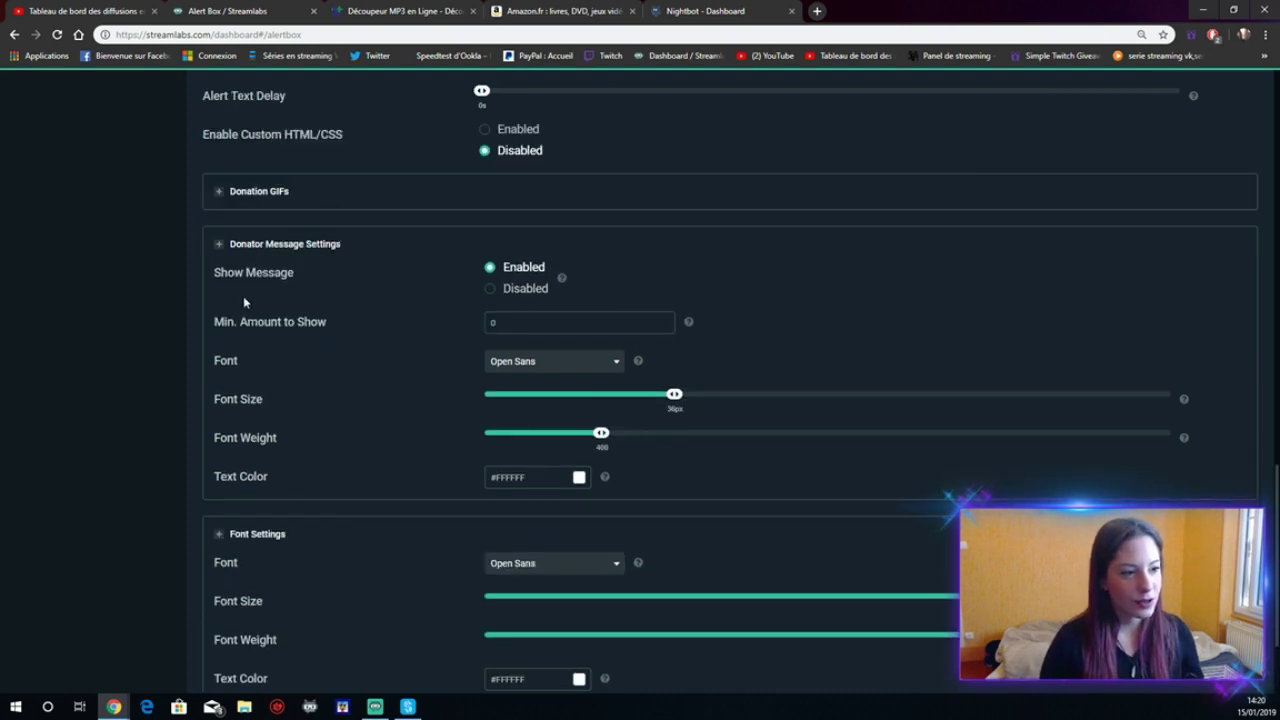
# Step: Collapse the Donator Message Settings, look through the Font Settings fonts, and set the text highlight color to #FF0505
pyautogui.click(230, 243)
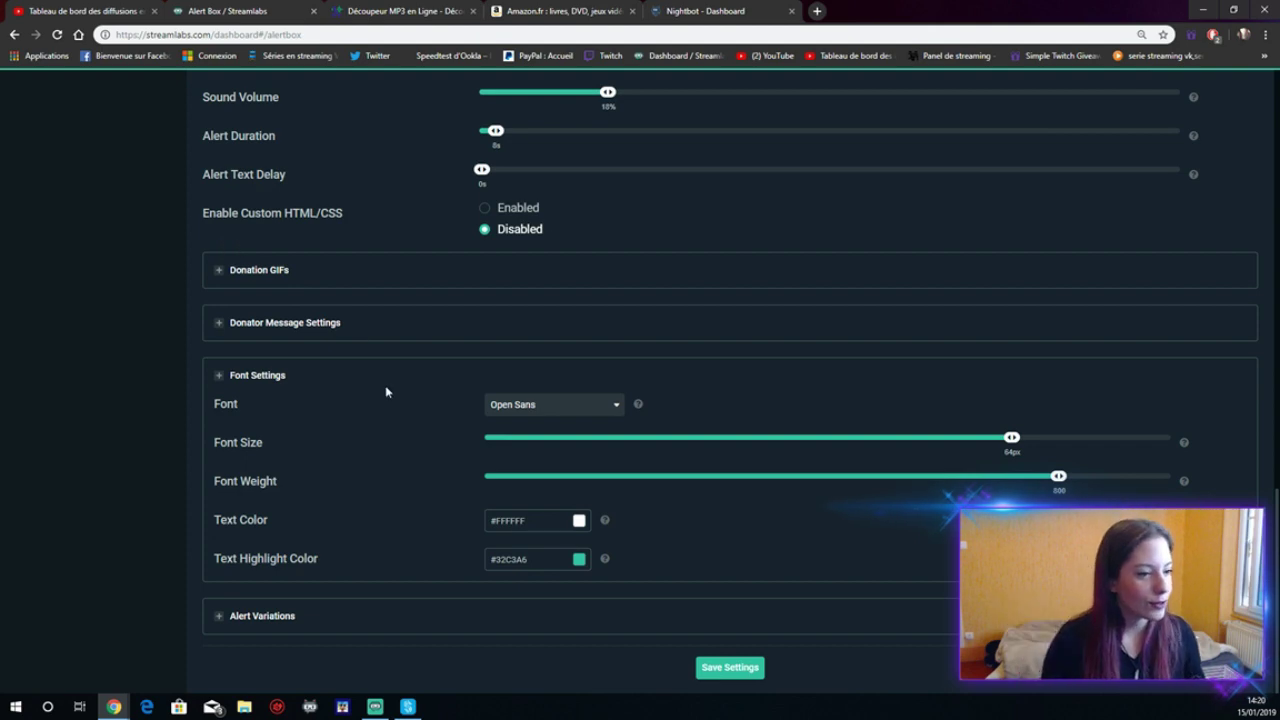
pyautogui.click(540, 405)
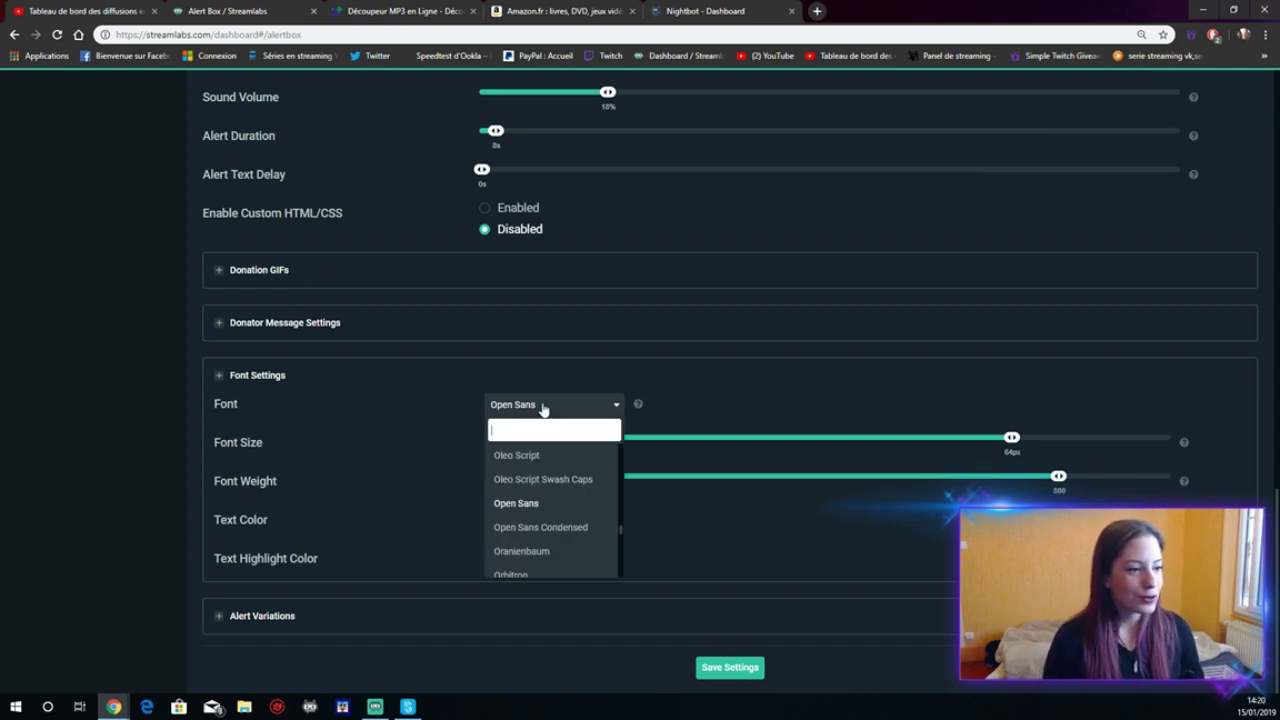
pyautogui.click(543, 405)
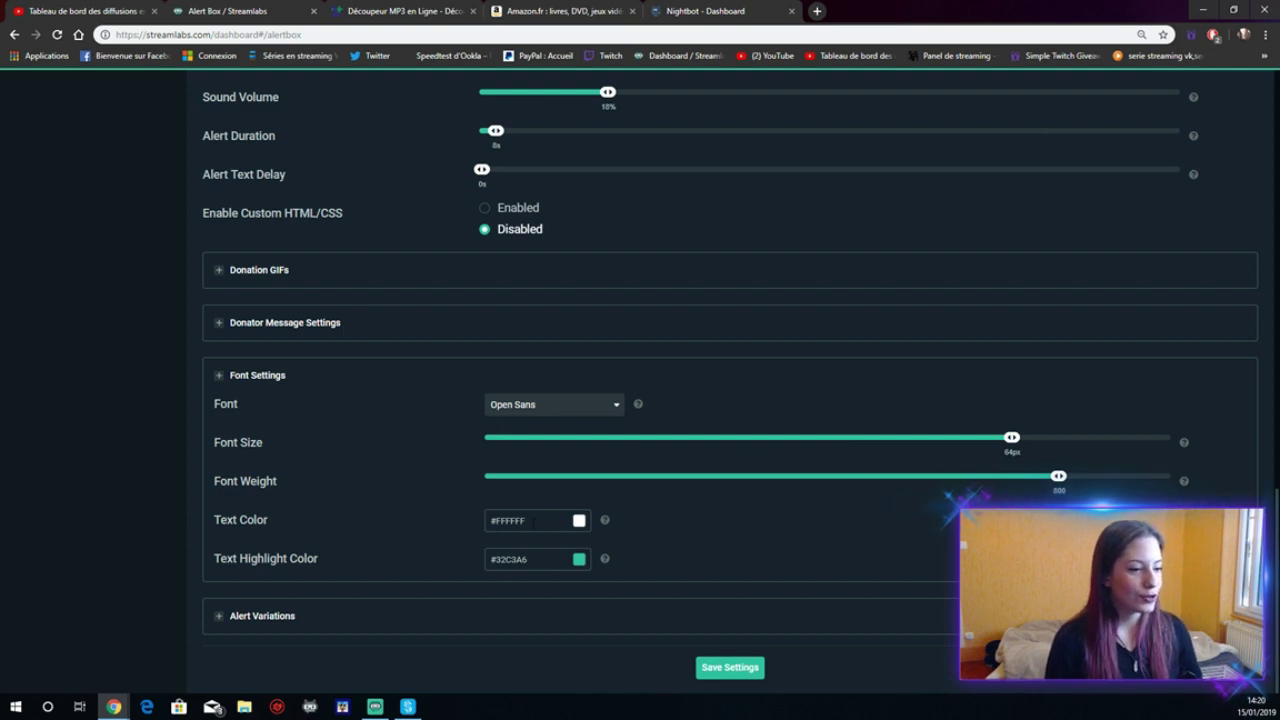
pyautogui.write('#FF0505')
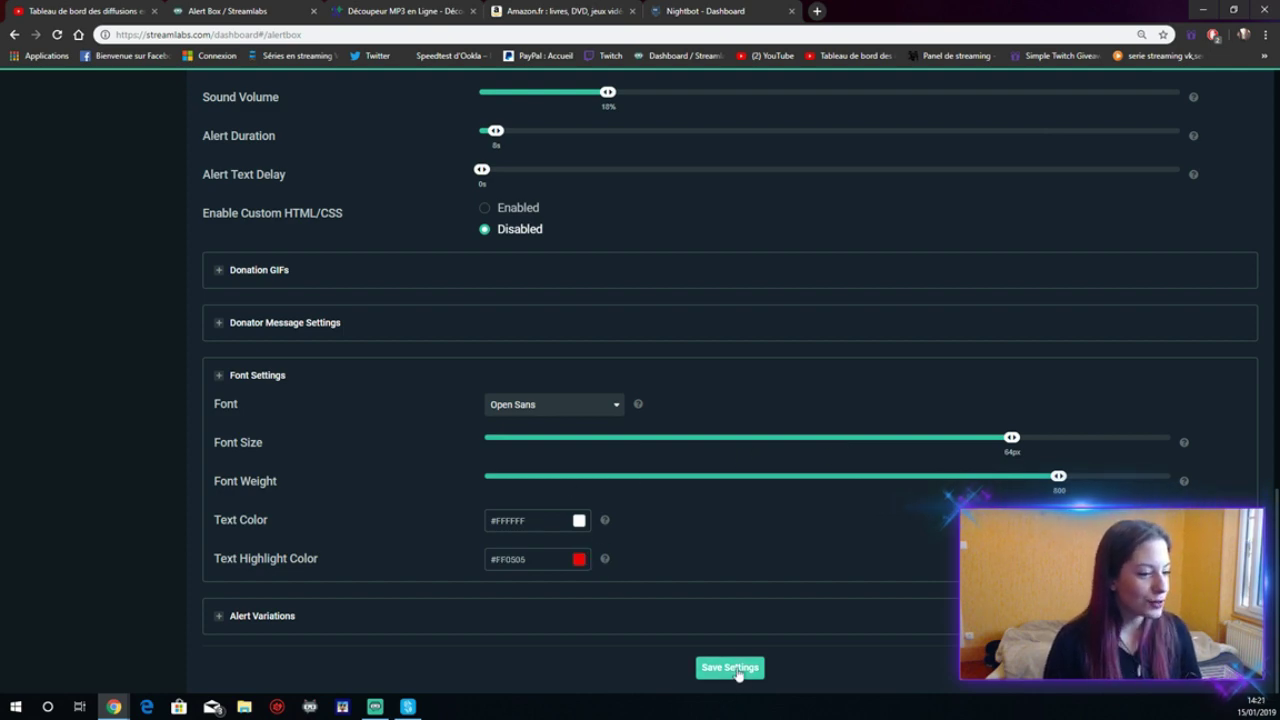
# Step: Add an alert variation with the current settings and set its condition to "Donation amount is at least <amount>"
pyautogui.click(234, 617)
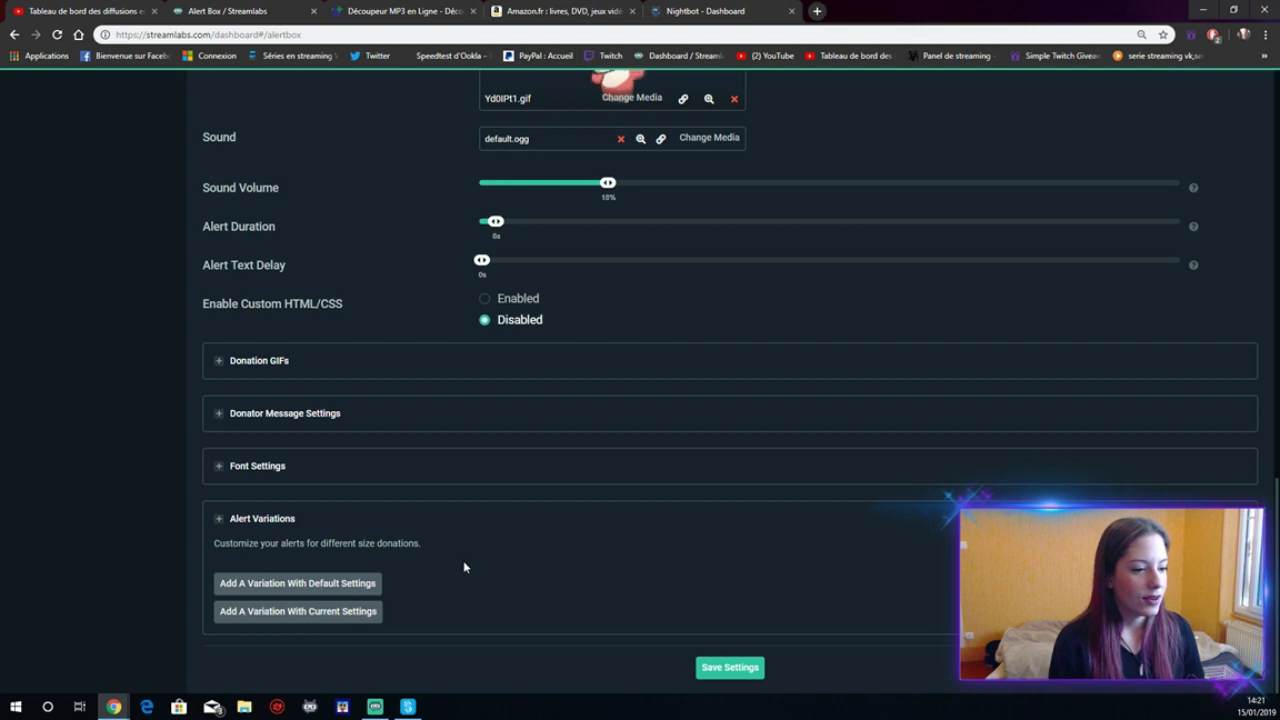
pyautogui.click(331, 612)
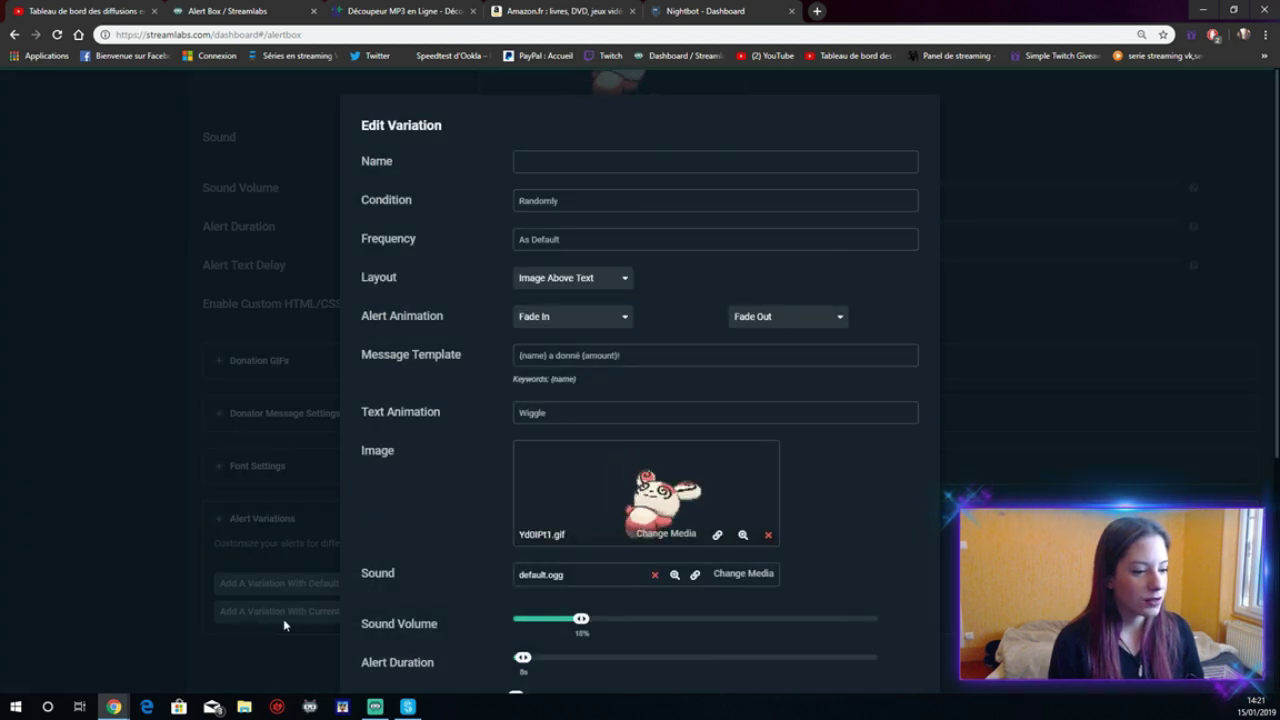
pyautogui.click(548, 160)
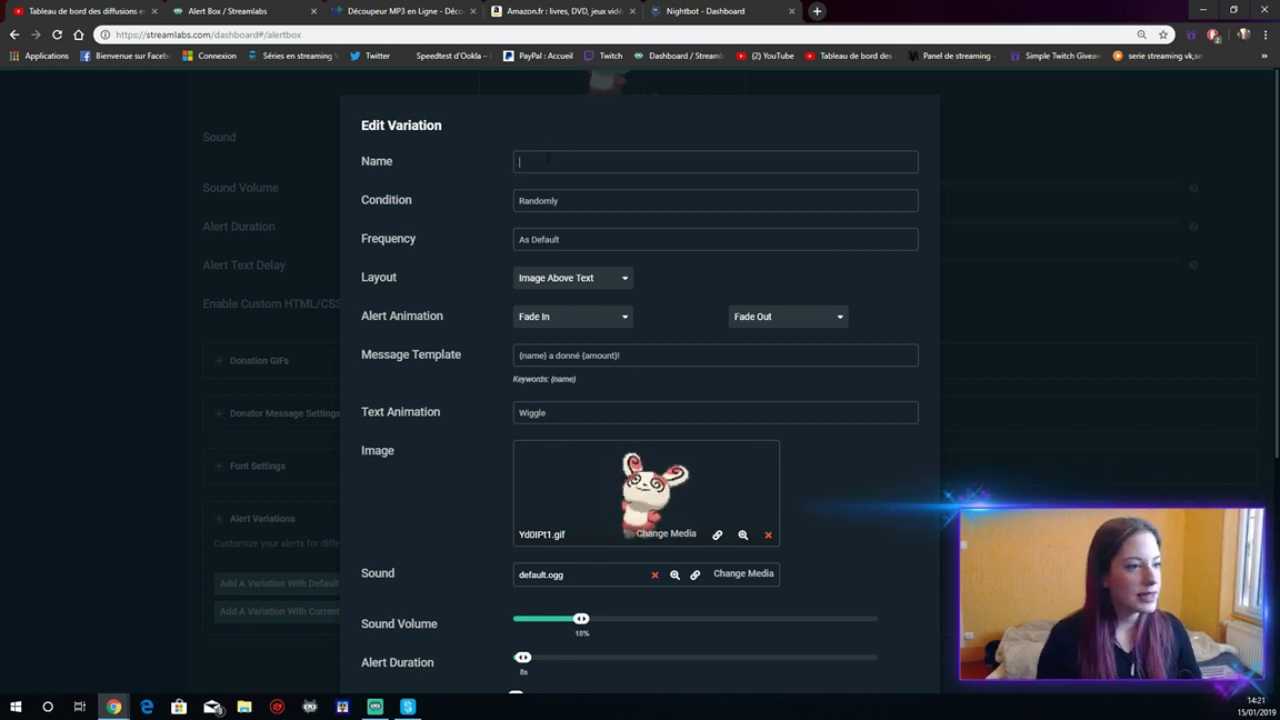
pyautogui.click(588, 208)
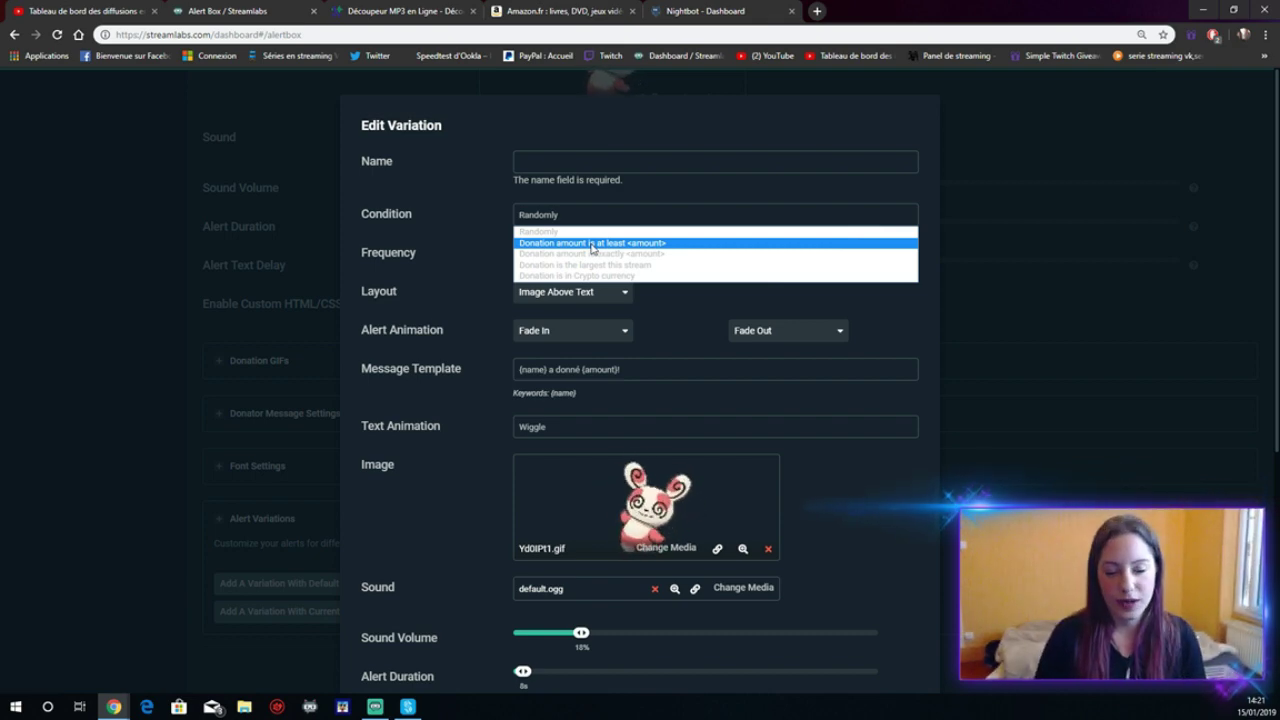
pyautogui.scroll(-4, 886, 669)
pyautogui.scroll(4, 825, 565)
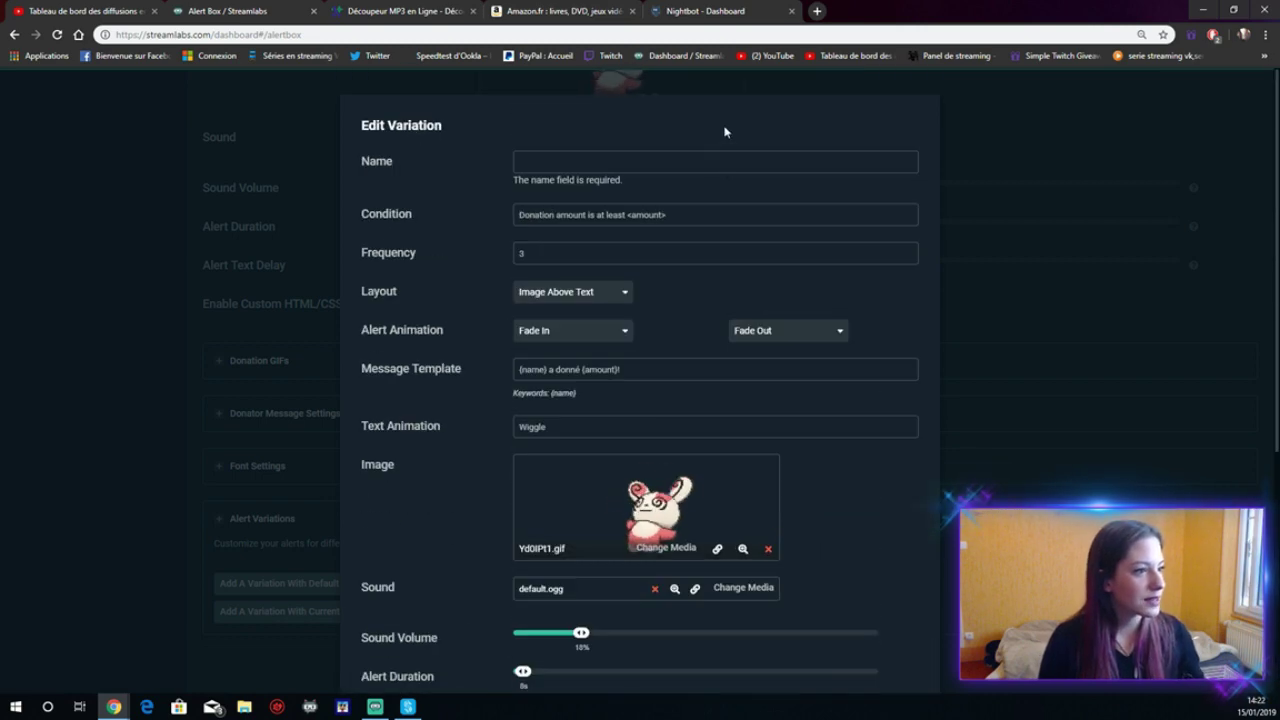
# Step: Try the variation conditions "Donation amount is exactly <amount>" and "Donation is the largest this stream", and discard the variation
pyautogui.click(708, 218)
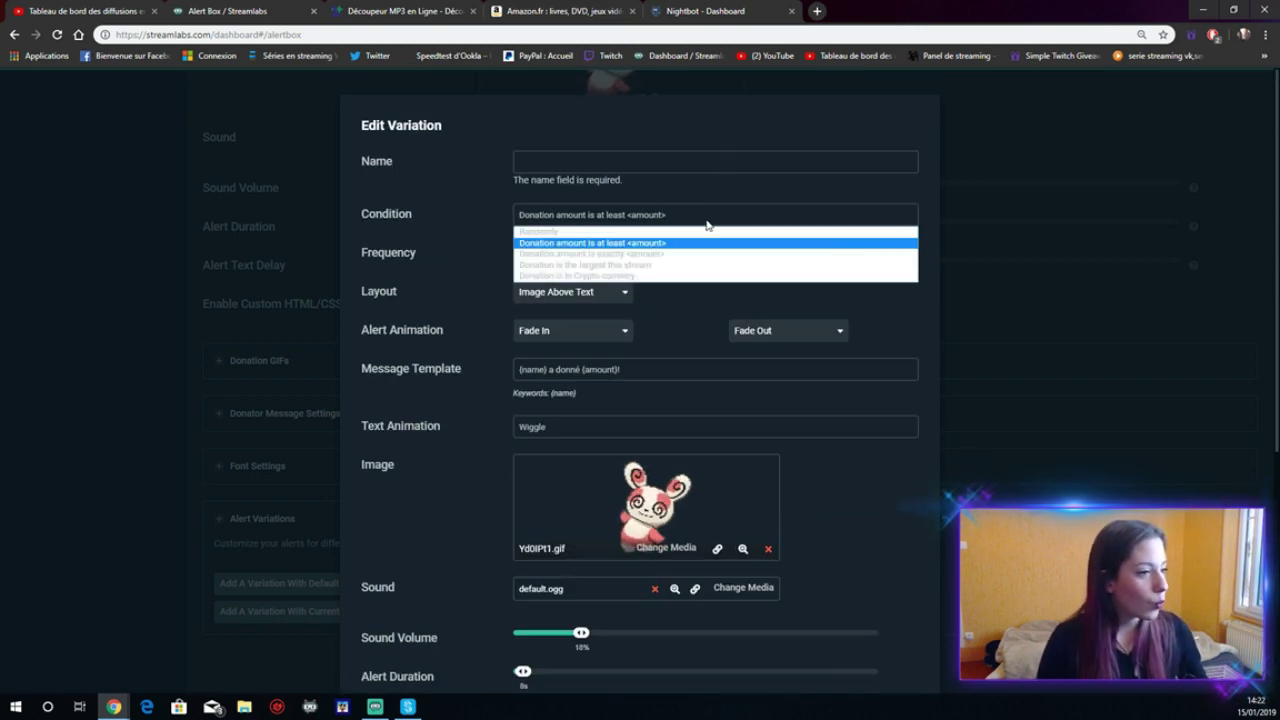
pyautogui.click(620, 253)
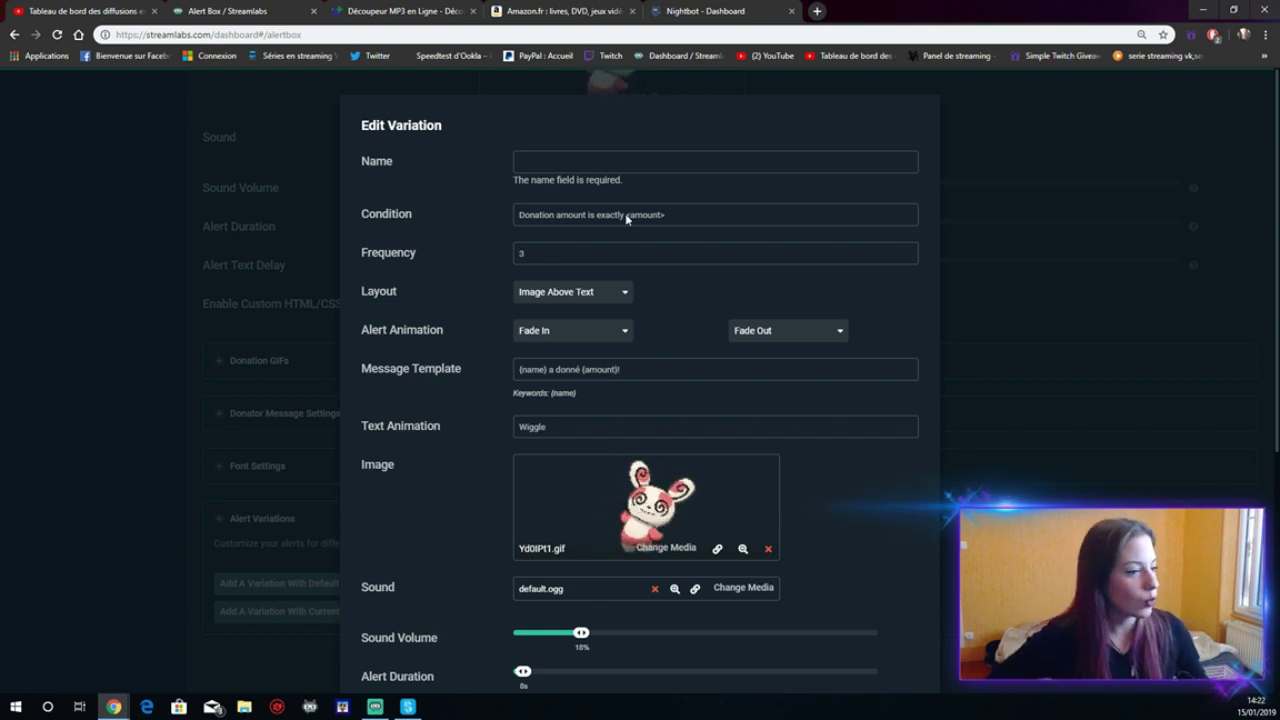
pyautogui.click(601, 217)
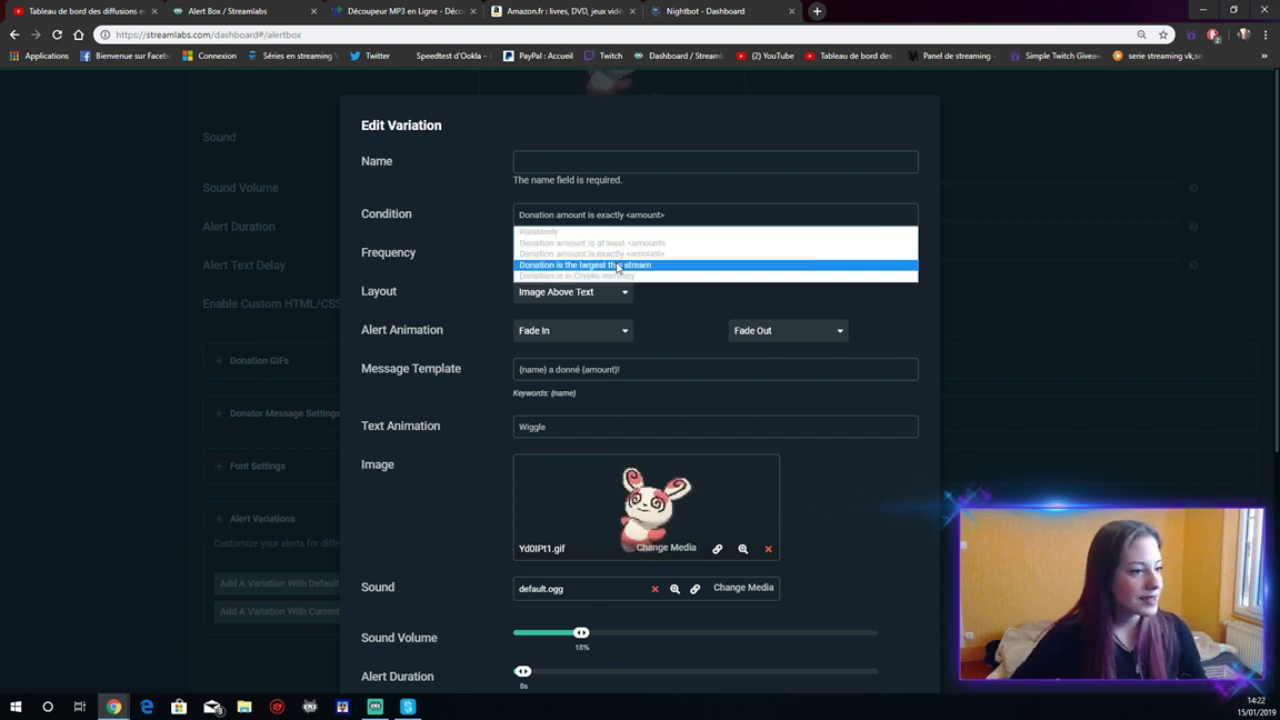
pyautogui.click(612, 265)
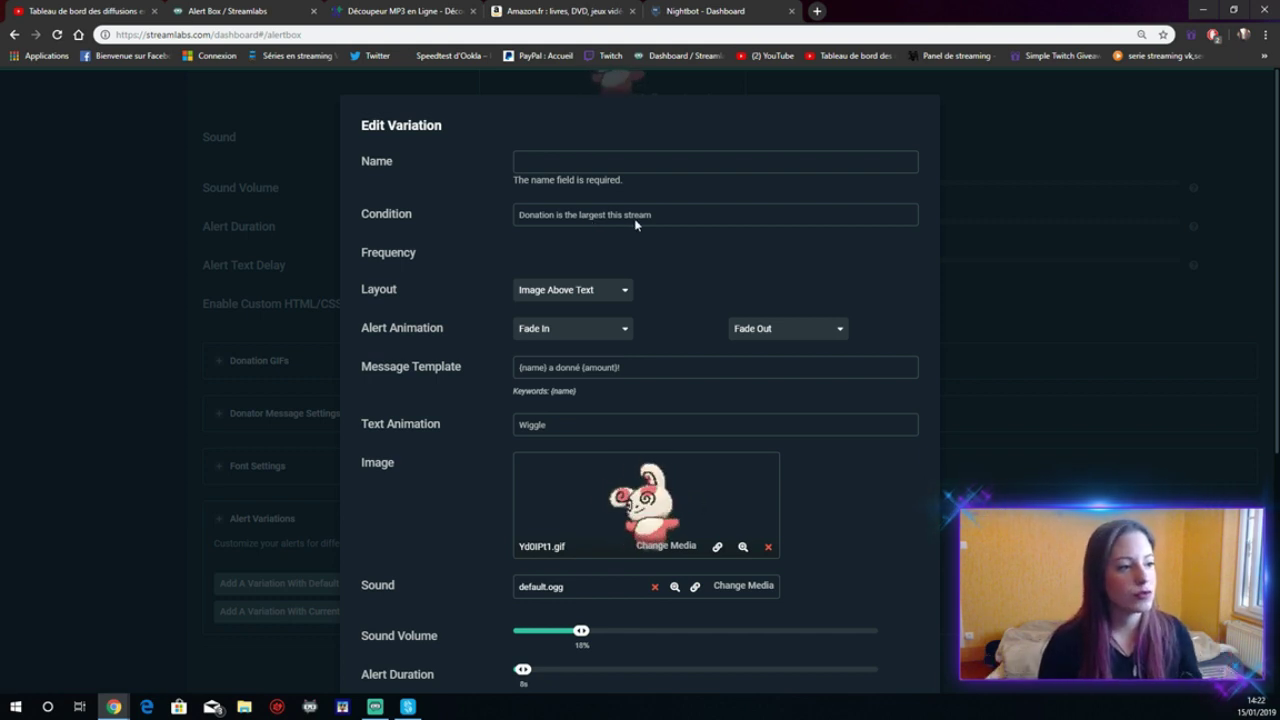
pyautogui.click(635, 220)
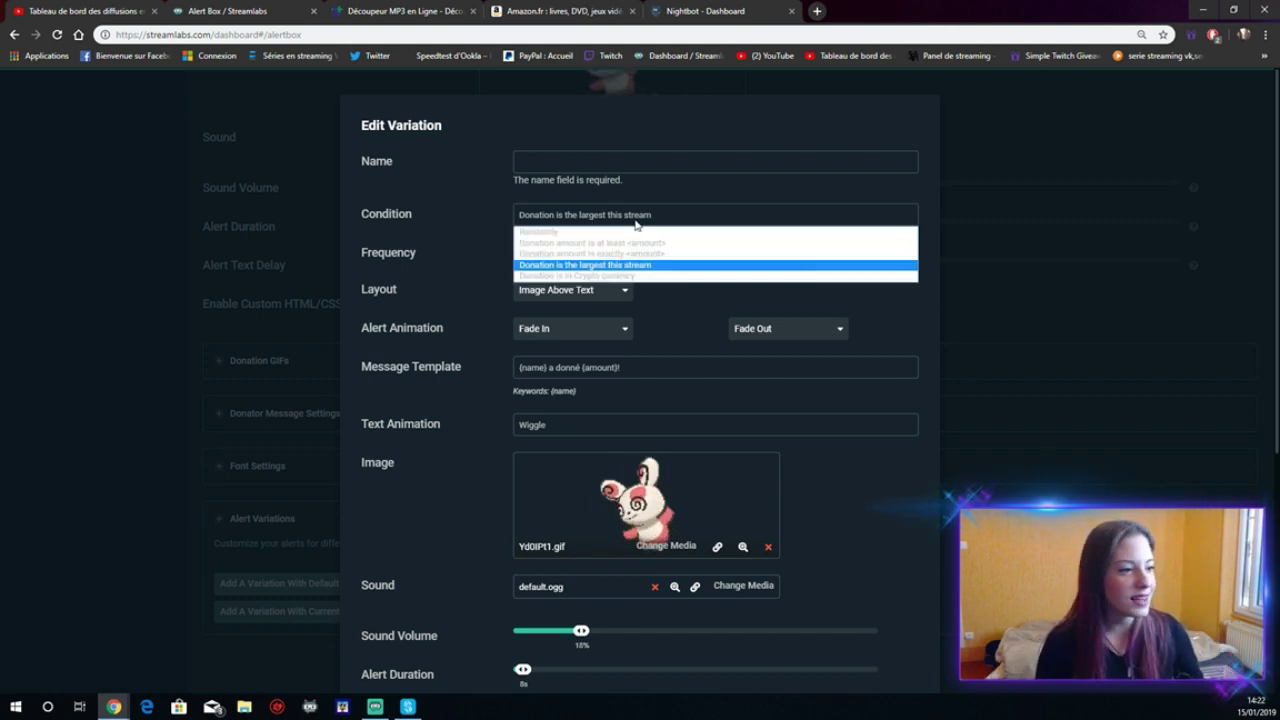
pyautogui.click(598, 265)
pyautogui.scroll(-3, 598, 267)
pyautogui.scroll(-2, 650, 400)
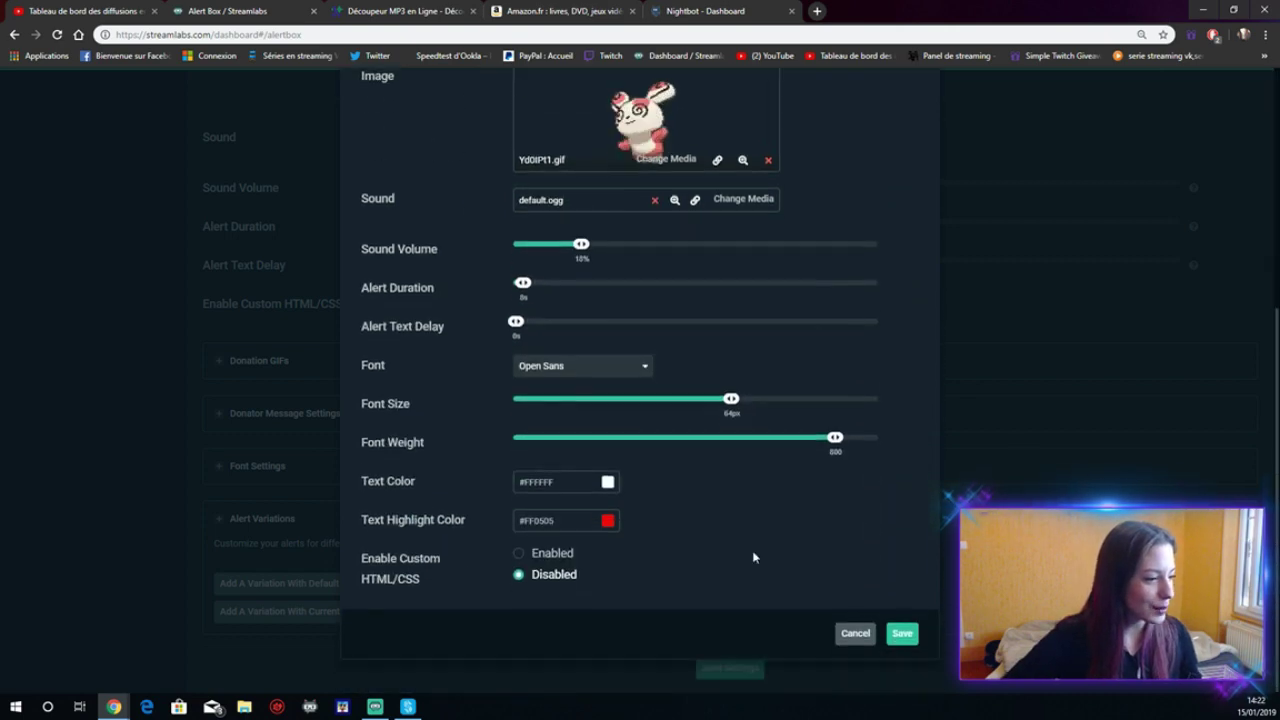
pyautogui.click(855, 634)
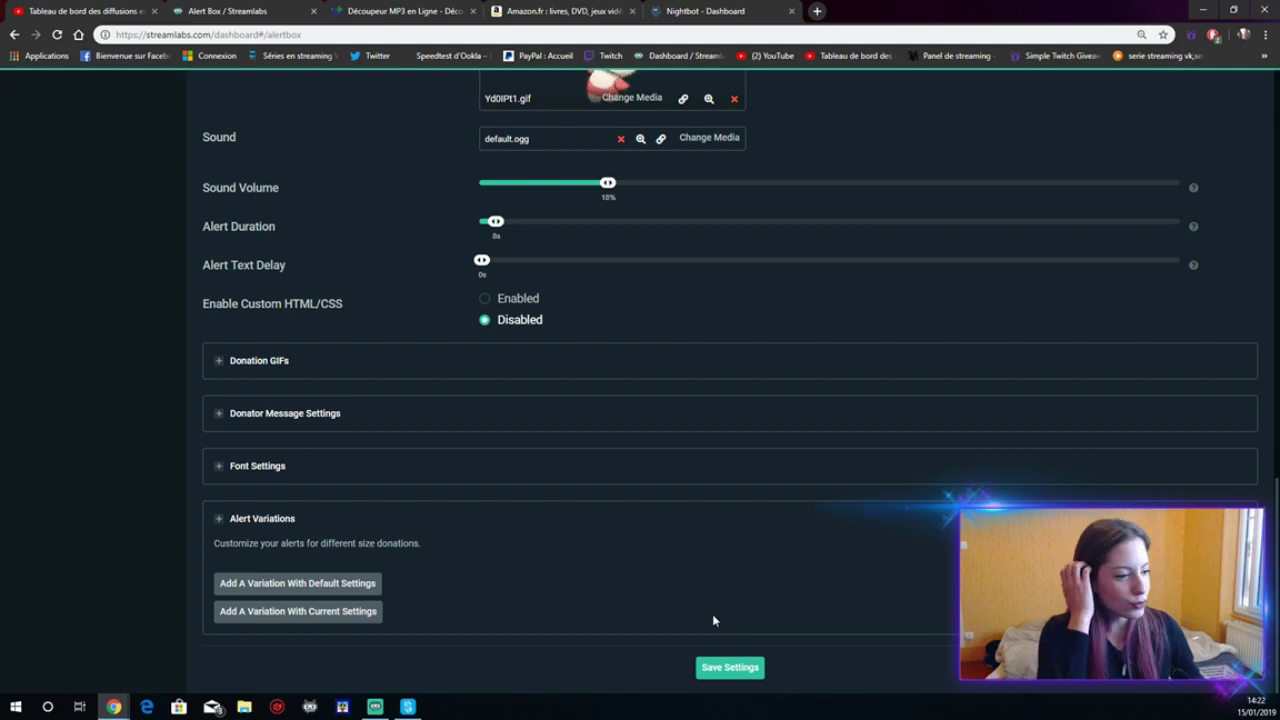
# Step: Review the alert options for Subscribers and Super Chats
pyautogui.scroll(8, 706, 509)
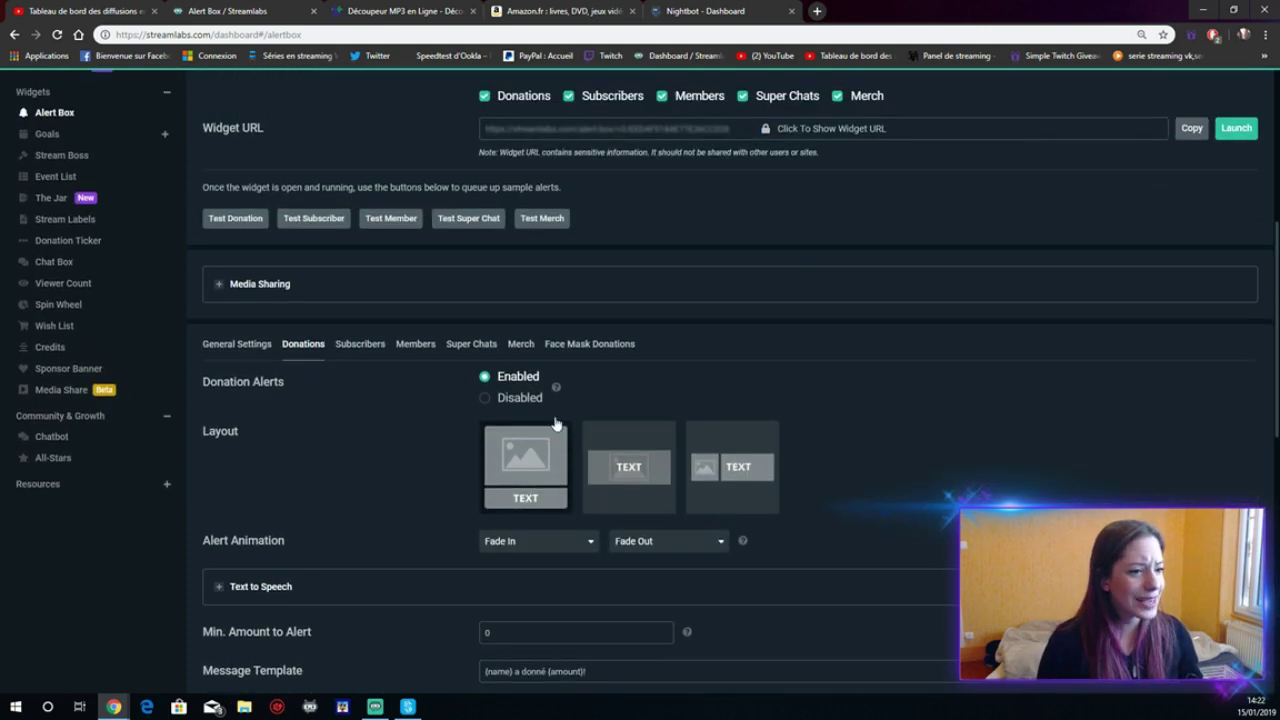
pyautogui.click(354, 345)
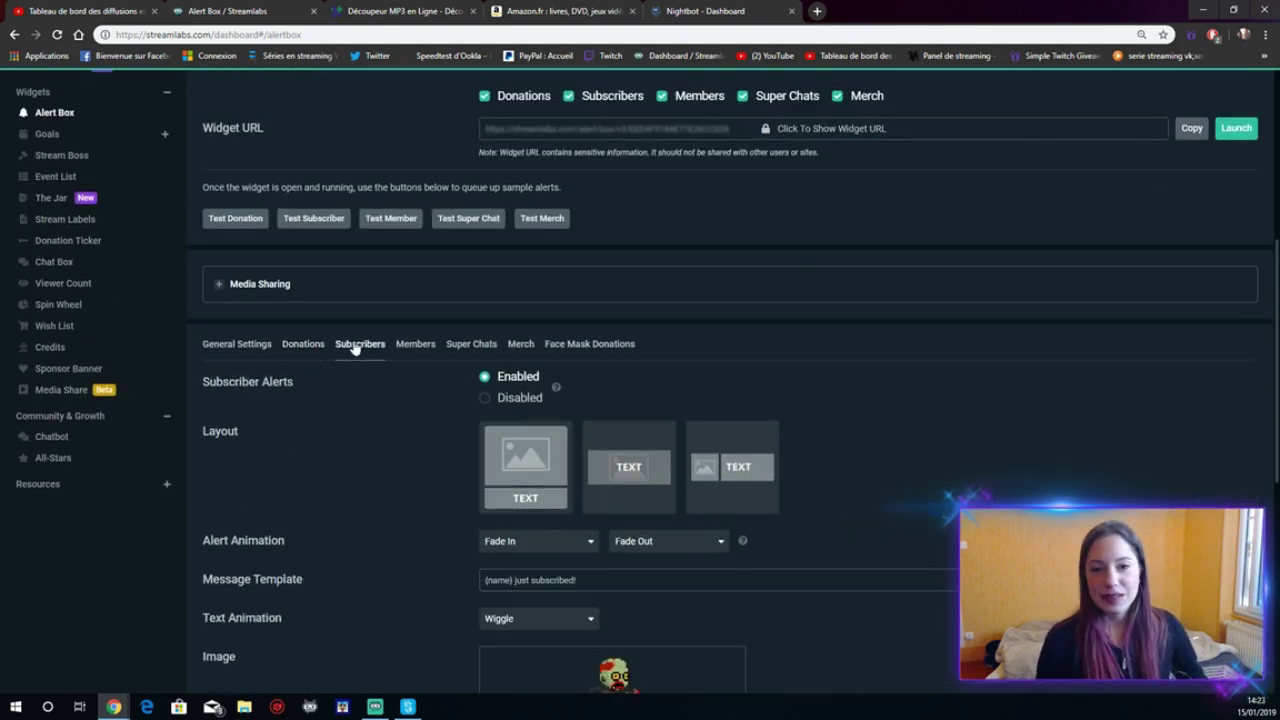
pyautogui.scroll(-1, 401, 422)
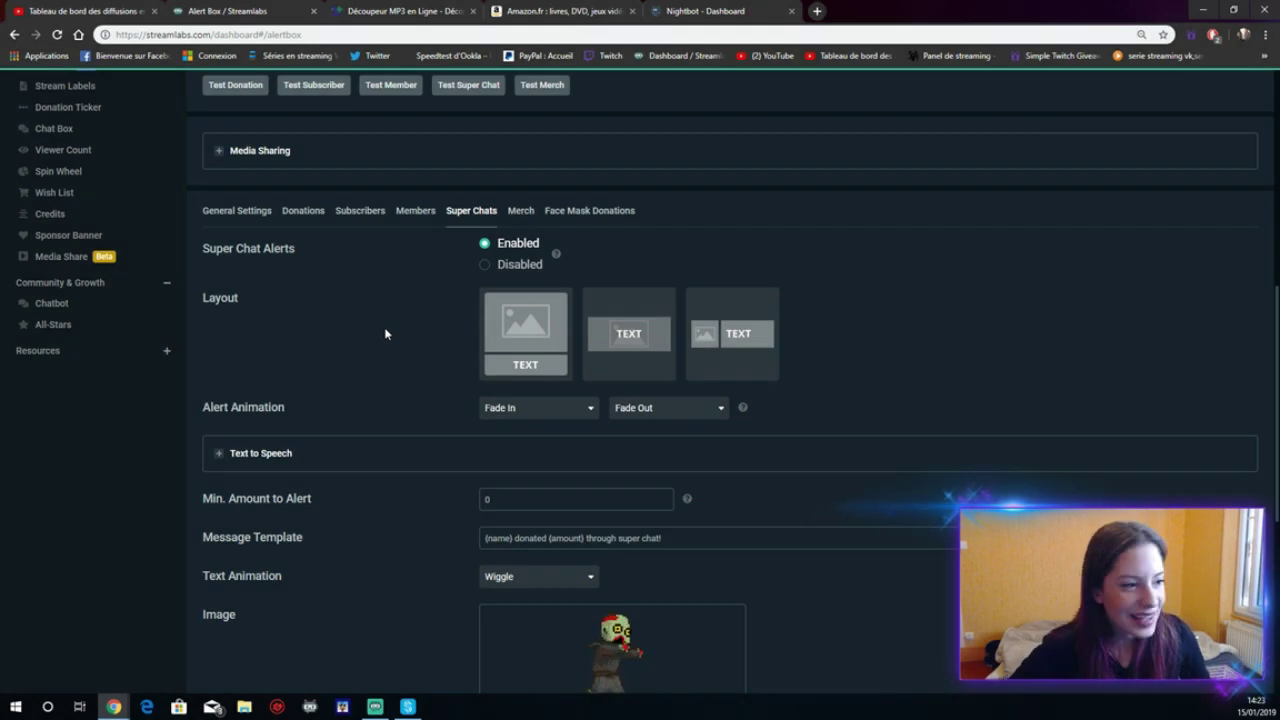
pyautogui.scroll(3, 367, 417)
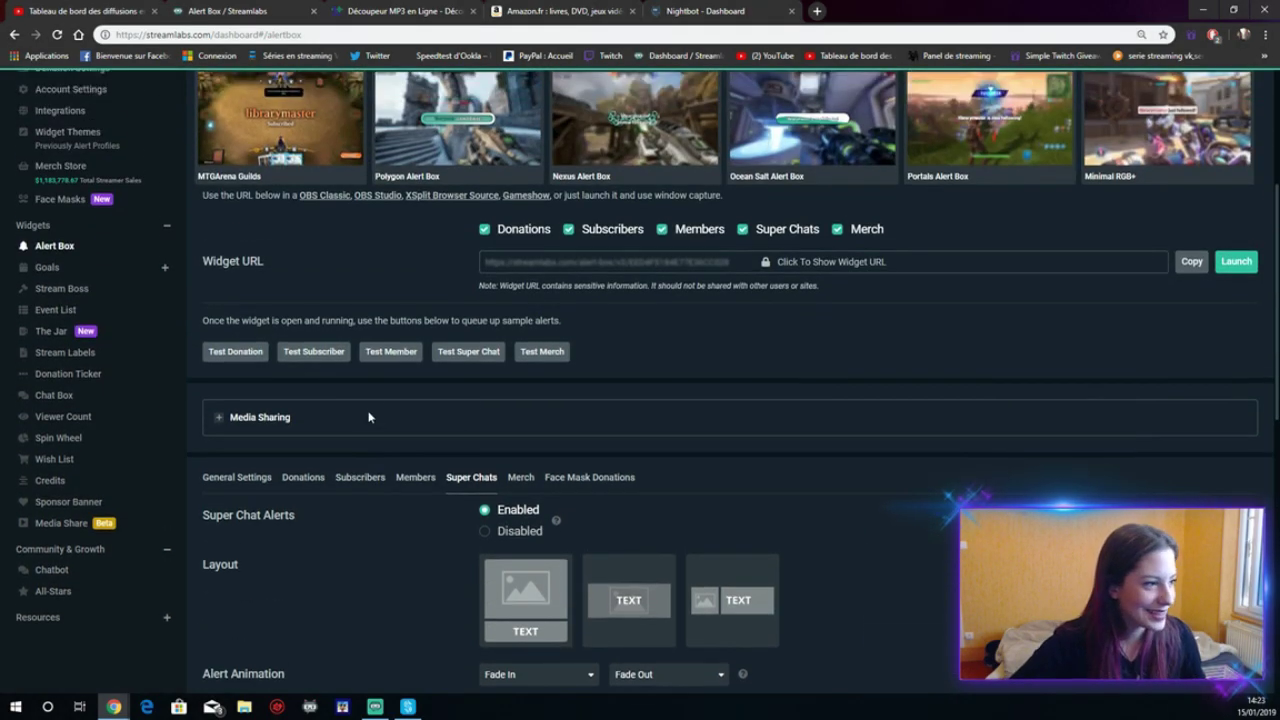
pyautogui.scroll(-2, 557, 457)
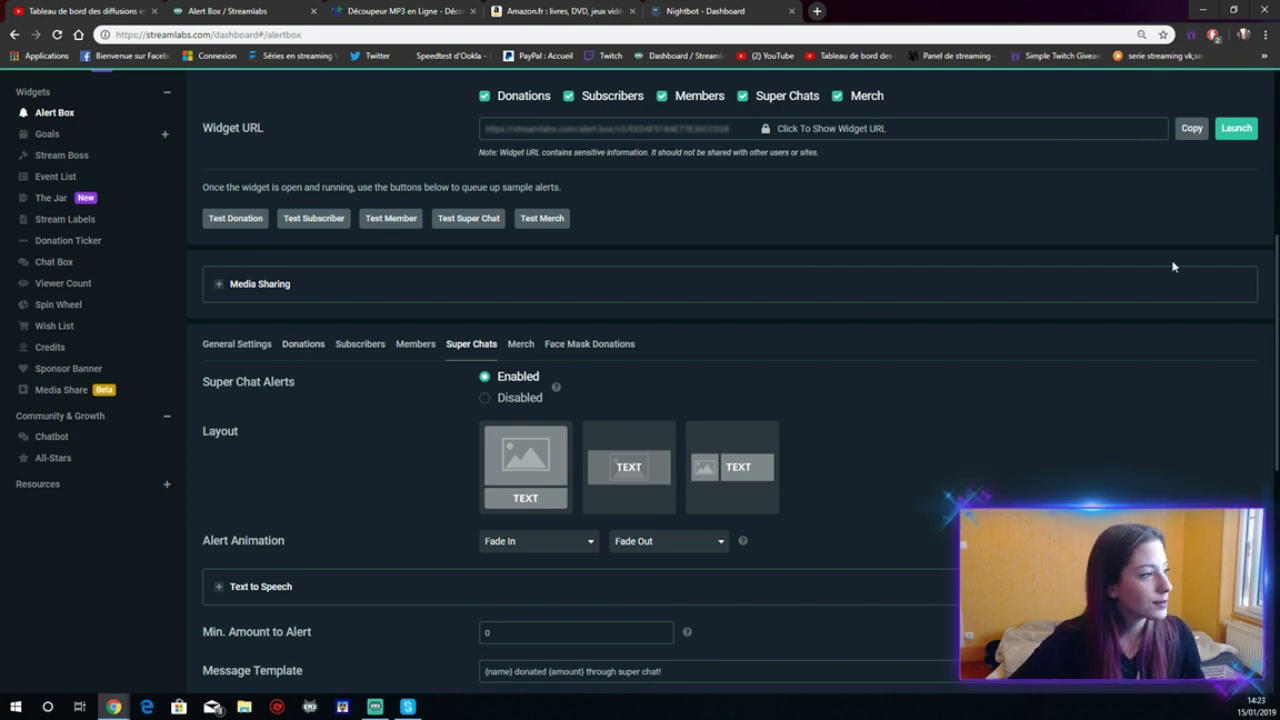
# Step: Save the Alert Box settings and return to the Donations alert options
pyautogui.scroll(-5, 700, 380)
pyautogui.scroll(-2, 707, 397)
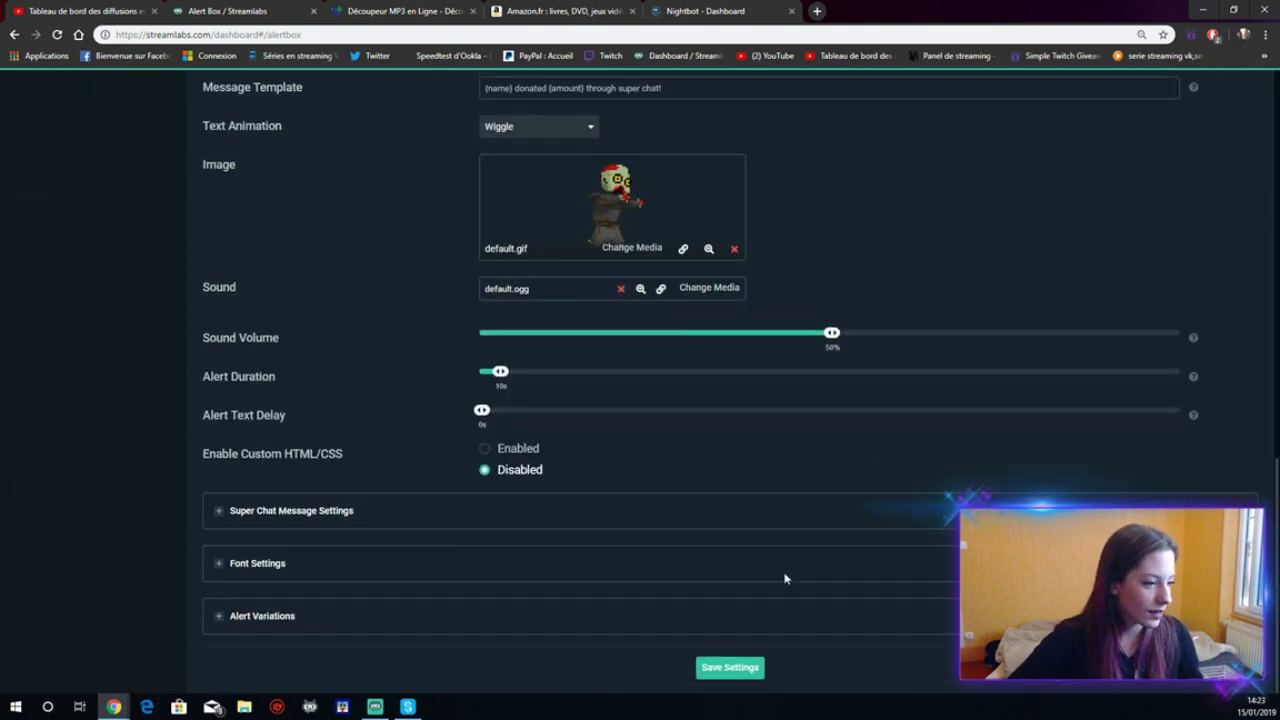
pyautogui.click(760, 666)
pyautogui.scroll(6, 1007, 418)
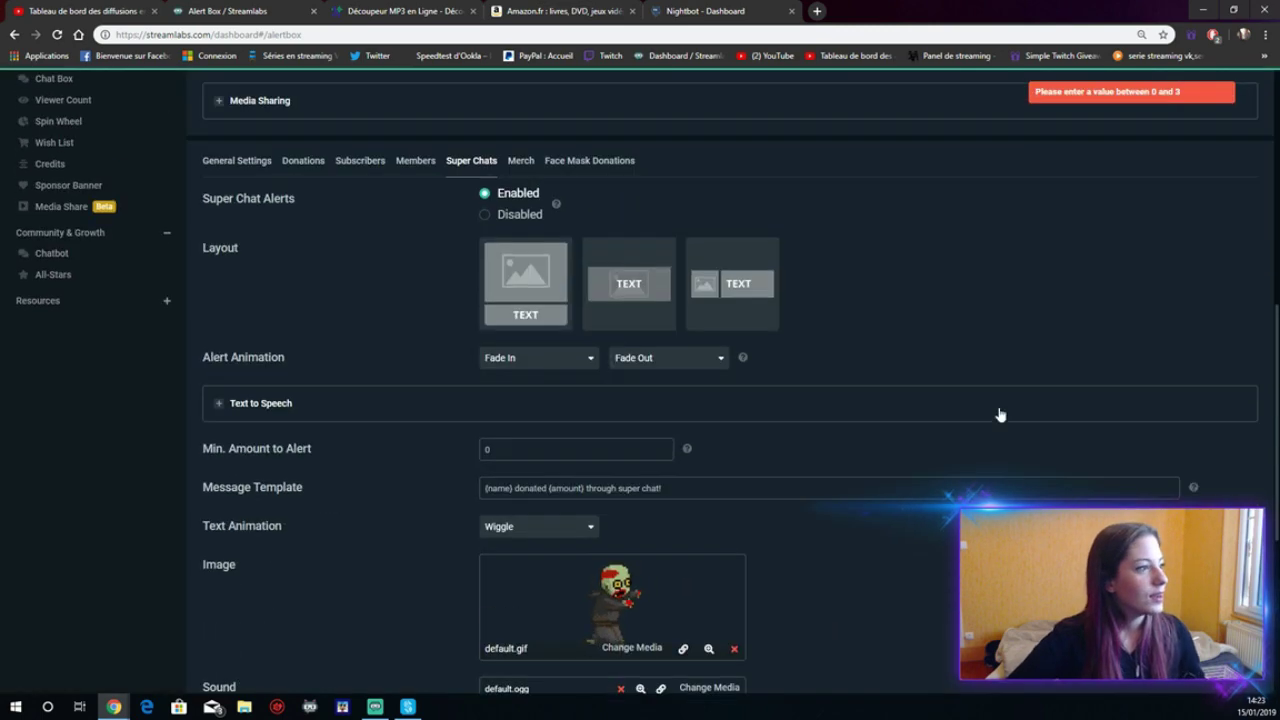
pyautogui.scroll(-1, 1006, 366)
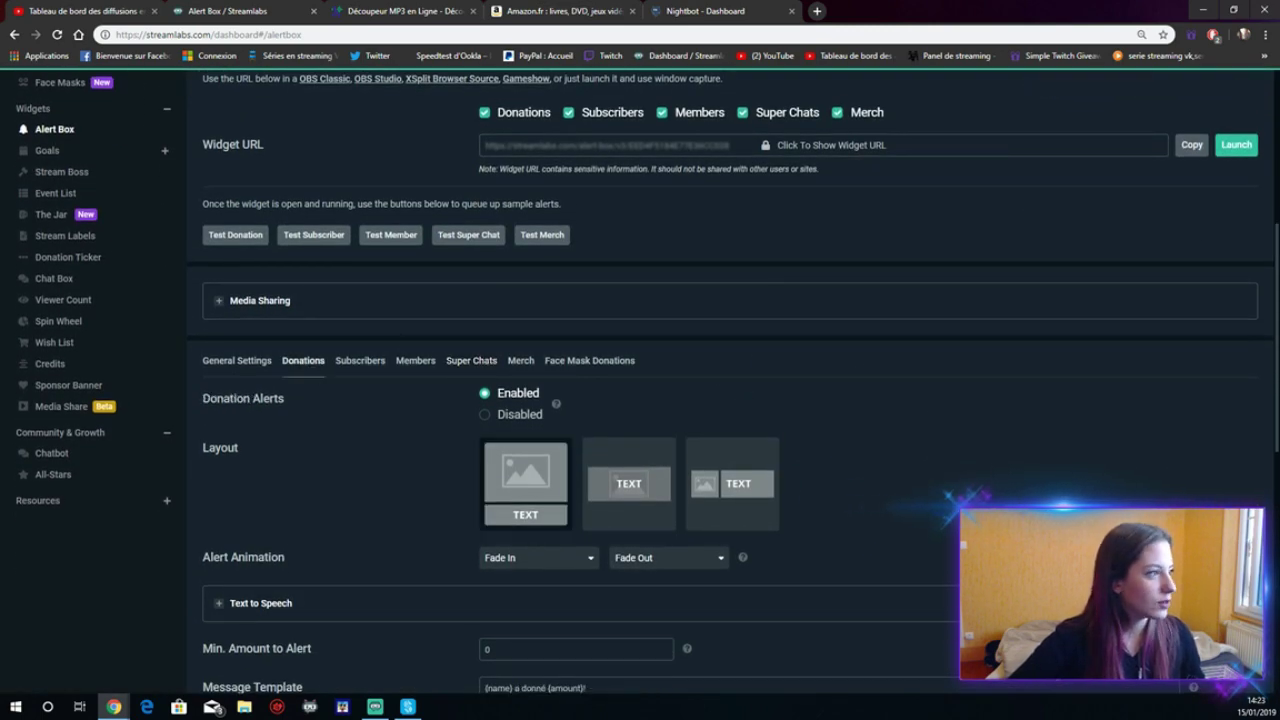
# Step: Launch the Alert Box widget in its own window and position it beside the test alert controls
pyautogui.click(1236, 144)
pyautogui.moveTo(113, 706)
pyautogui.click(160, 678)
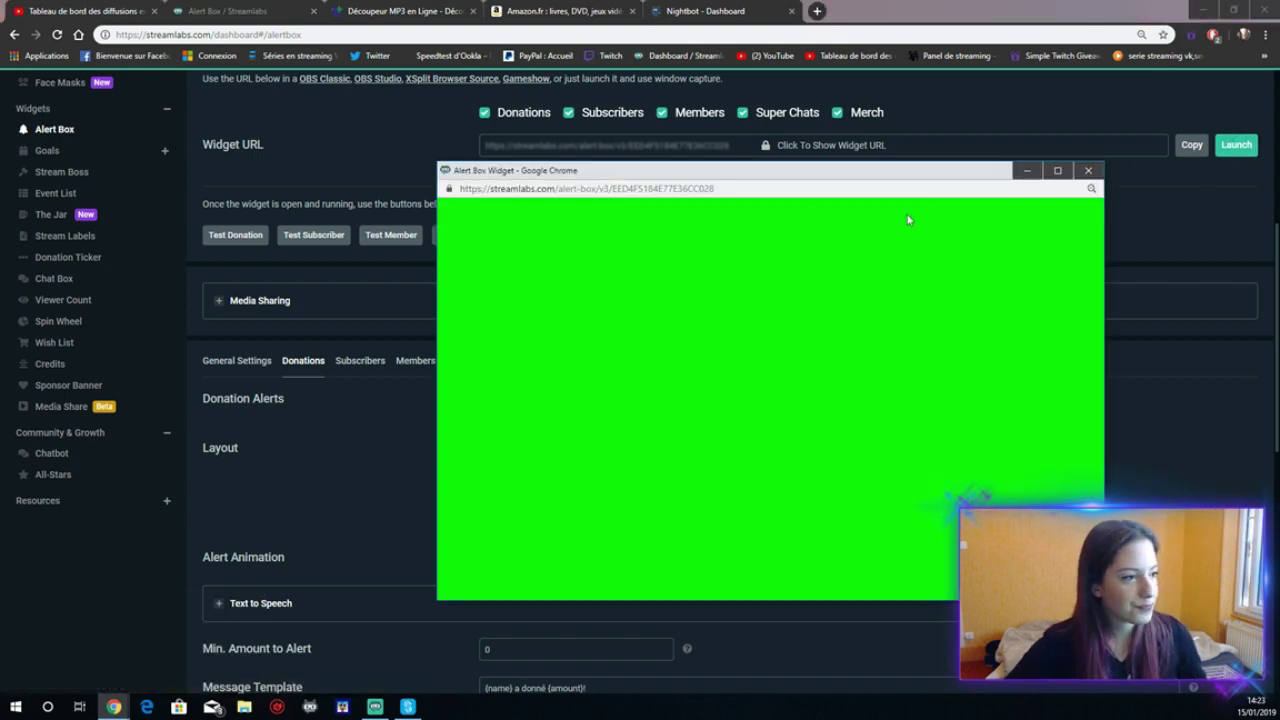
pyautogui.moveTo(695, 175); pyautogui.dragTo(719, 170)
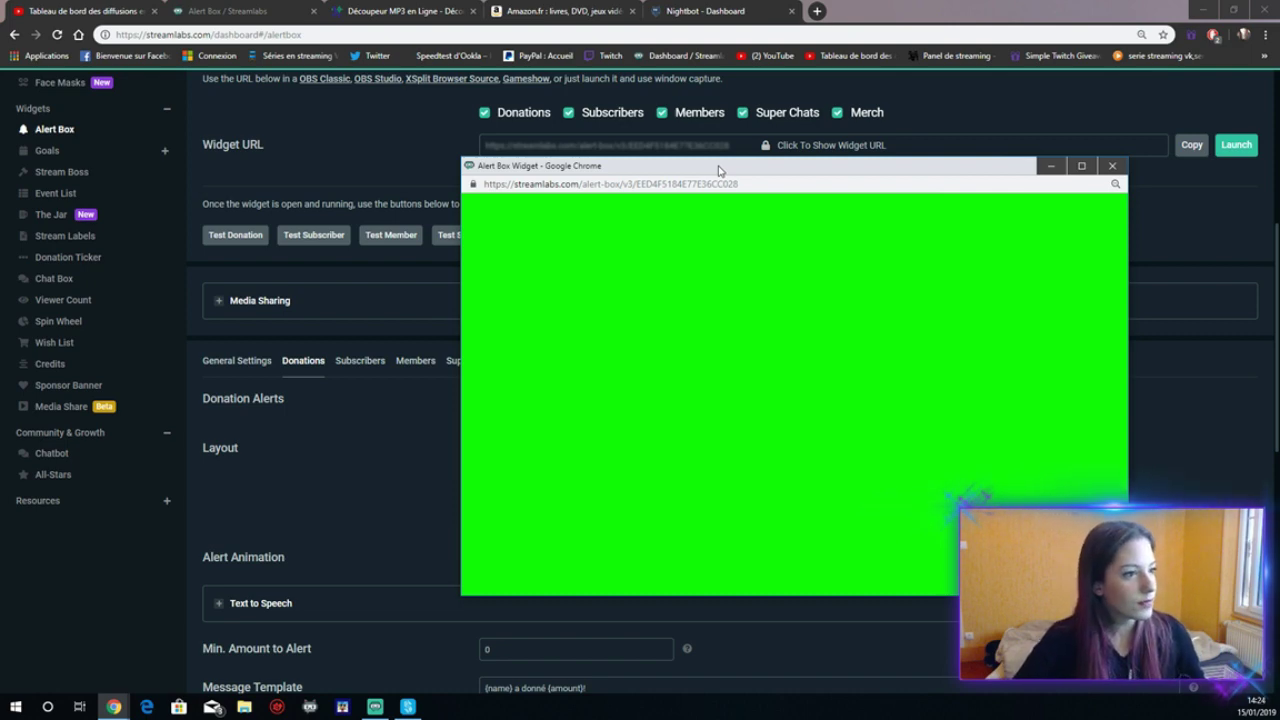
pyautogui.moveTo(718, 170); pyautogui.dragTo(697, 169)
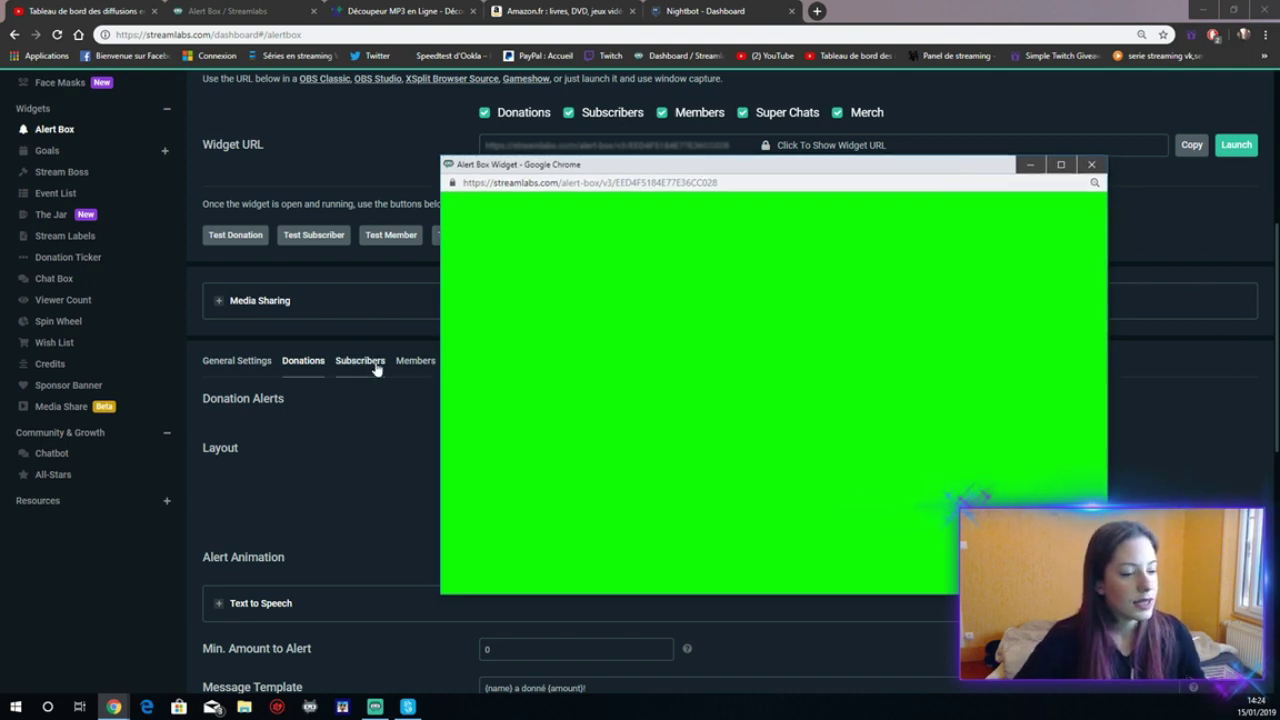
# Step: Send a test donation alert, watch it in the widget window, and minimize that window
pyautogui.click(240, 240)
pyautogui.moveTo(145, 692)
pyautogui.click(200, 650)
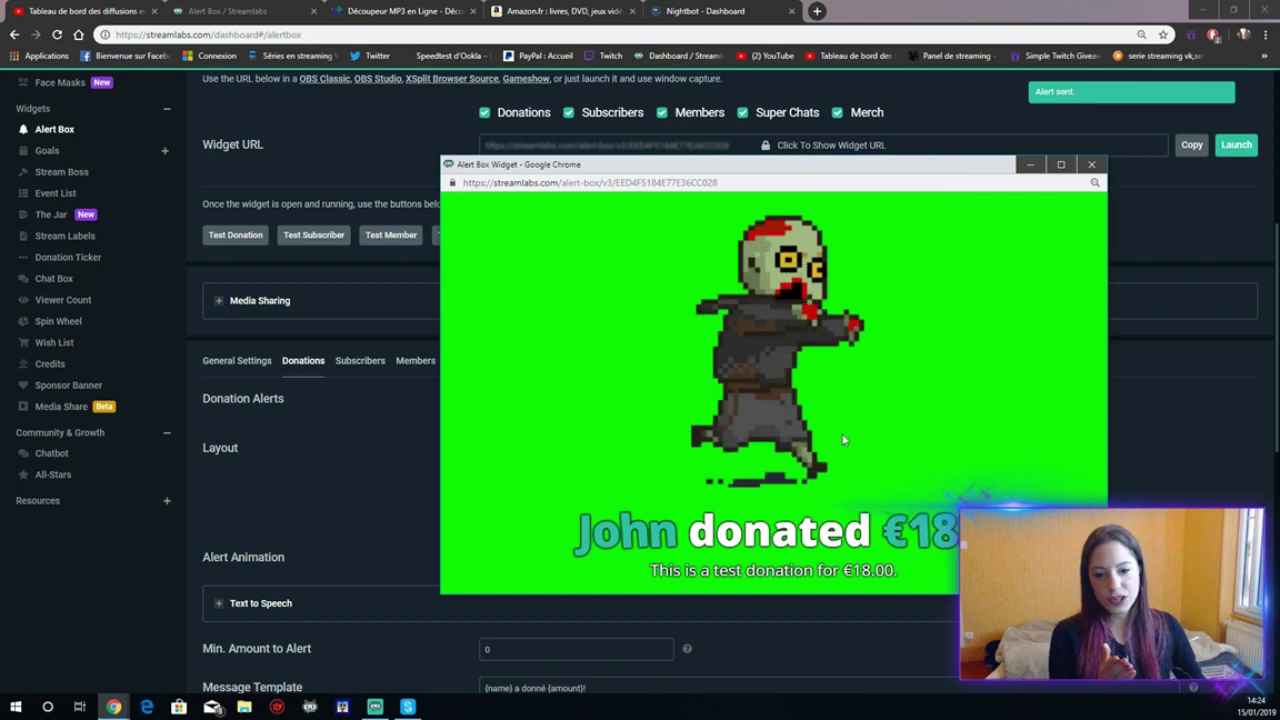
pyautogui.moveTo(807, 172); pyautogui.dragTo(718, 165)
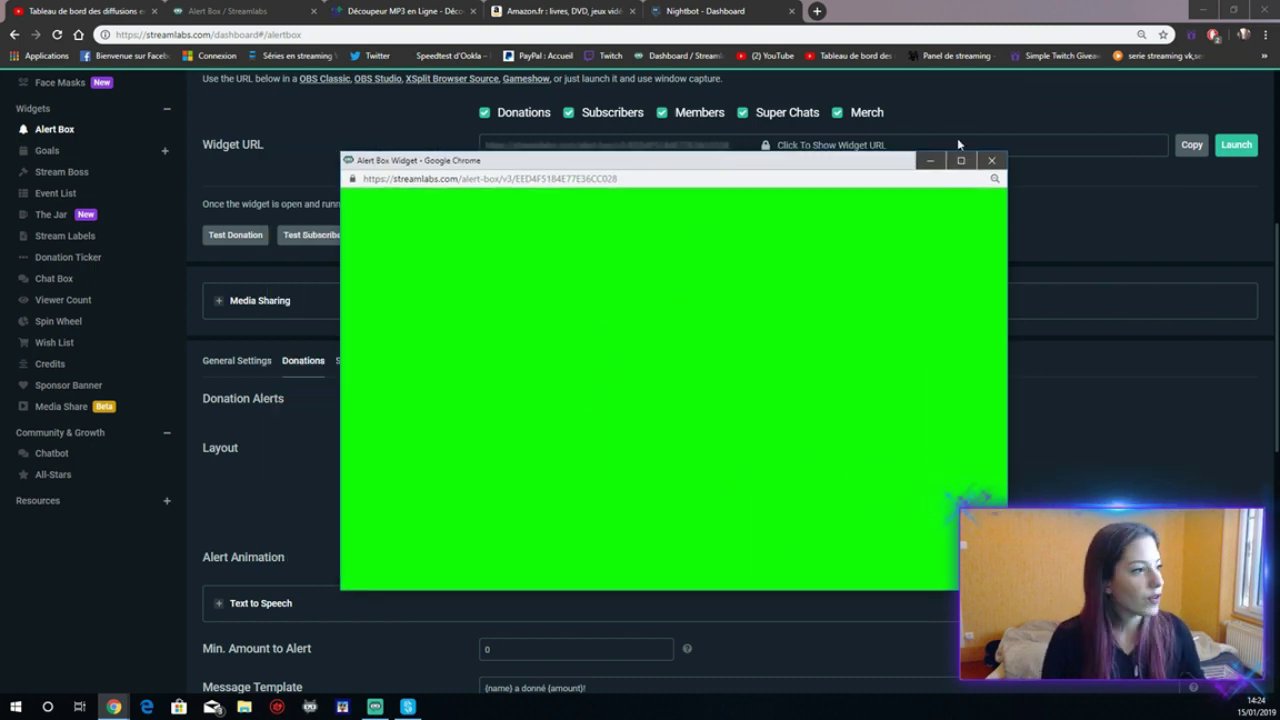
pyautogui.click(930, 160)
# Step: Look through the dashboard's account and widget entries, and open the Donation Settings to review the payment methods
pyautogui.scroll(4, 120, 488)
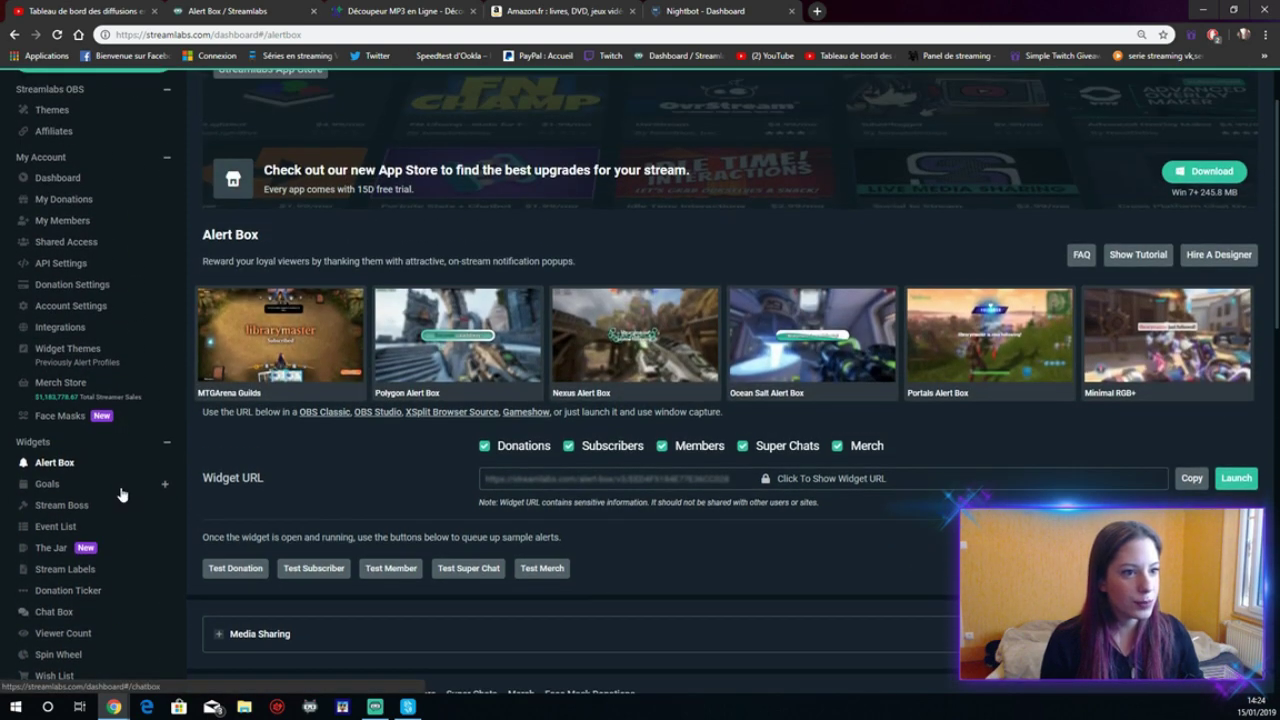
pyautogui.scroll(1, 120, 490)
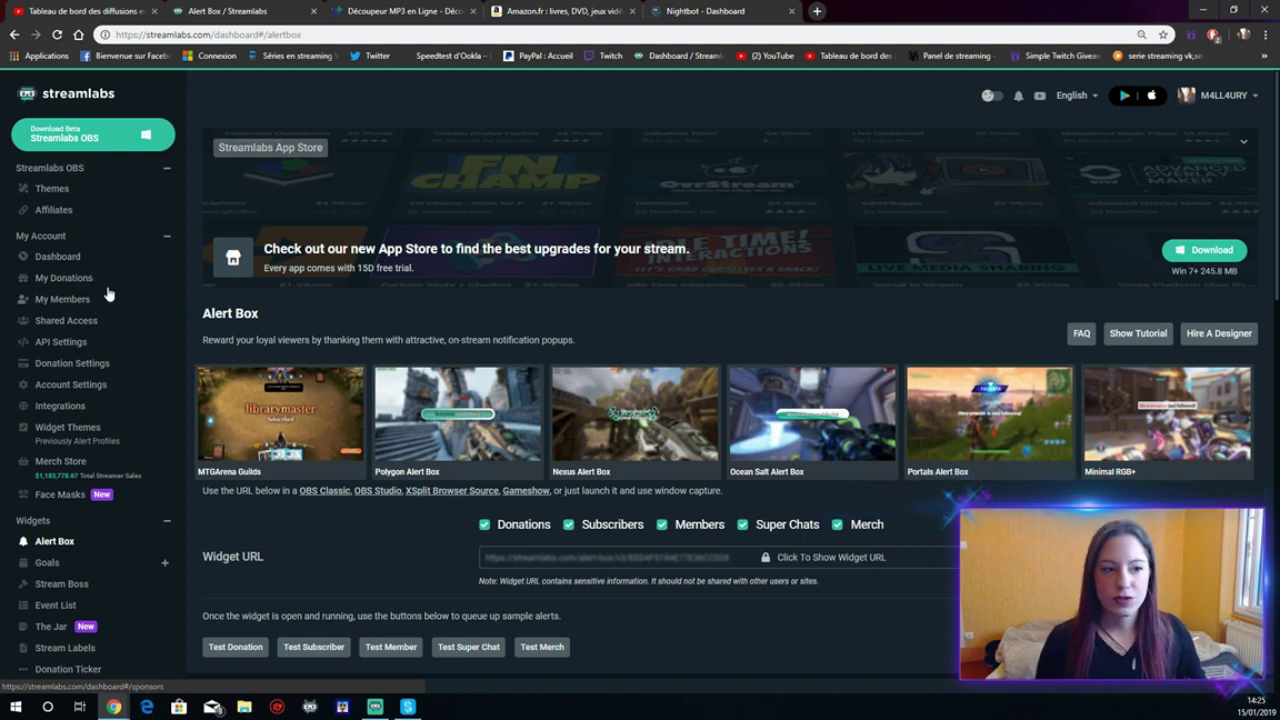
pyautogui.scroll(-2, 112, 294)
pyautogui.scroll(-2, 137, 505)
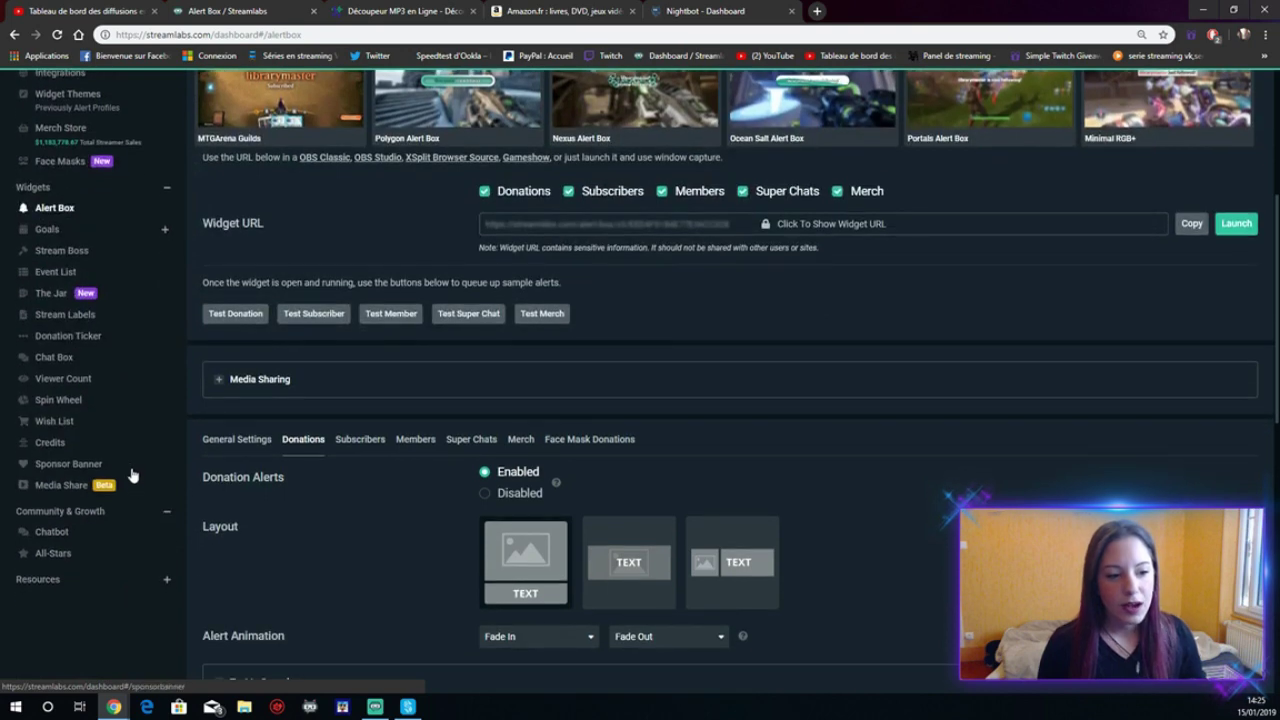
pyautogui.scroll(4, 130, 470)
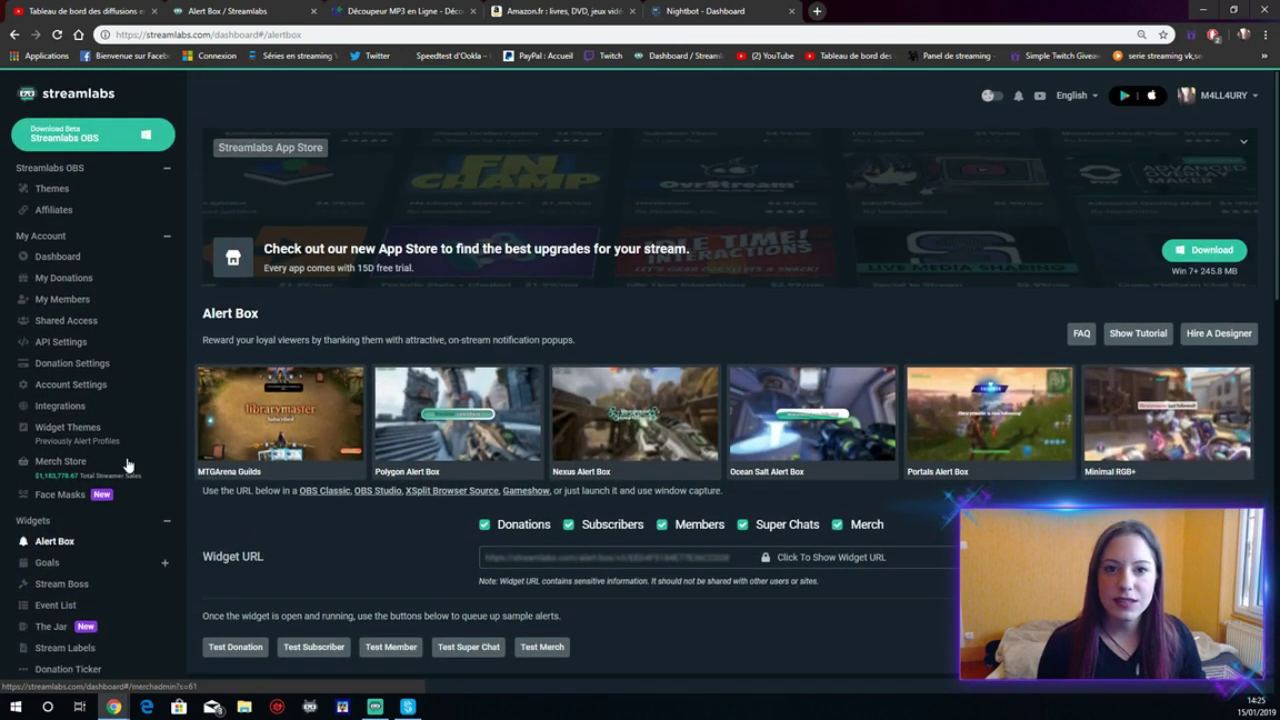
pyautogui.click(75, 383)
pyautogui.click(78, 366)
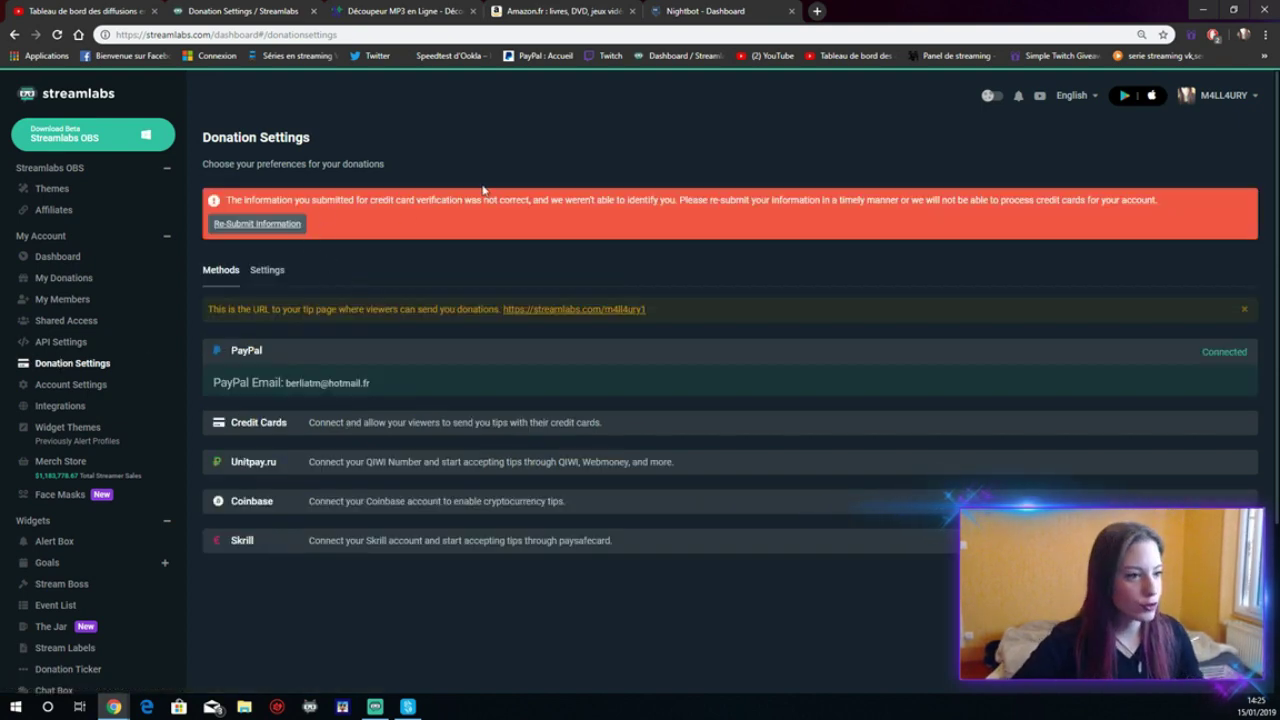
pyautogui.scroll(-1, 470, 210)
pyautogui.scroll(1, 441, 227)
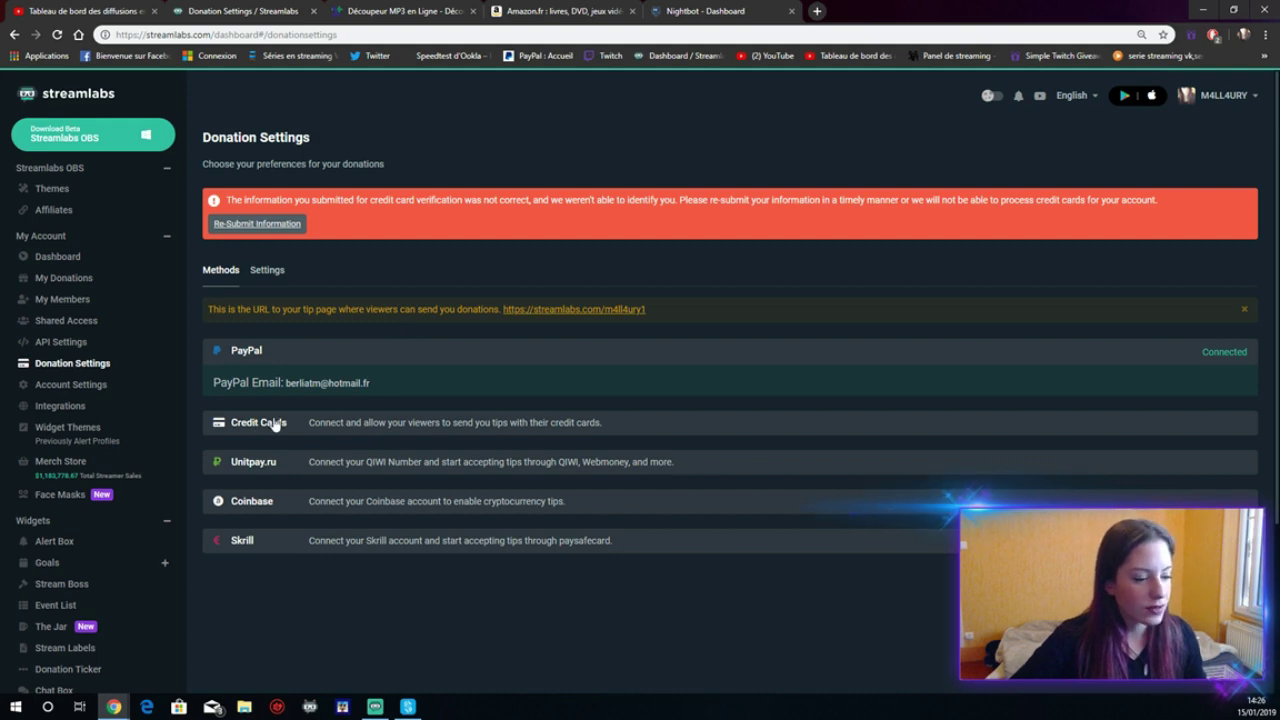
# Step: Open the donation preferences and review the choices for the account currency and the donation page currency
pyautogui.click(267, 272)
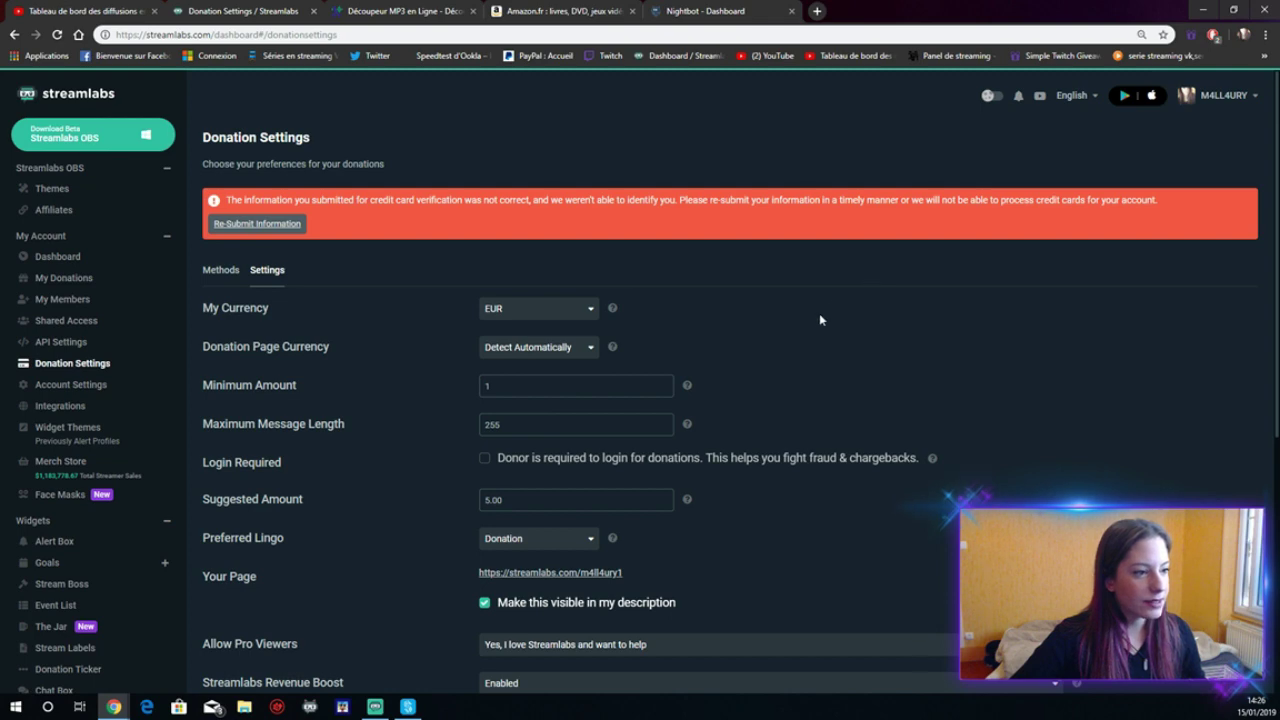
pyautogui.scroll(-1, 819, 319)
pyautogui.click(540, 242)
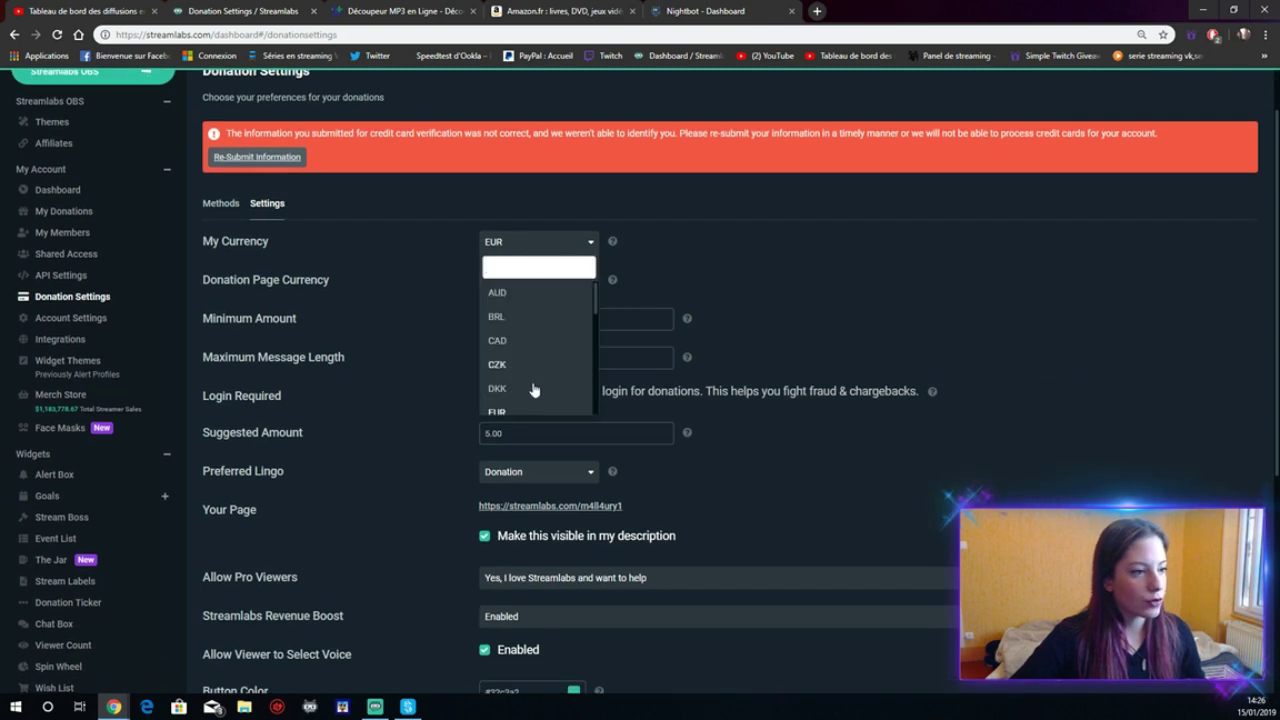
pyautogui.scroll(-2, 537, 363)
pyautogui.click(516, 346)
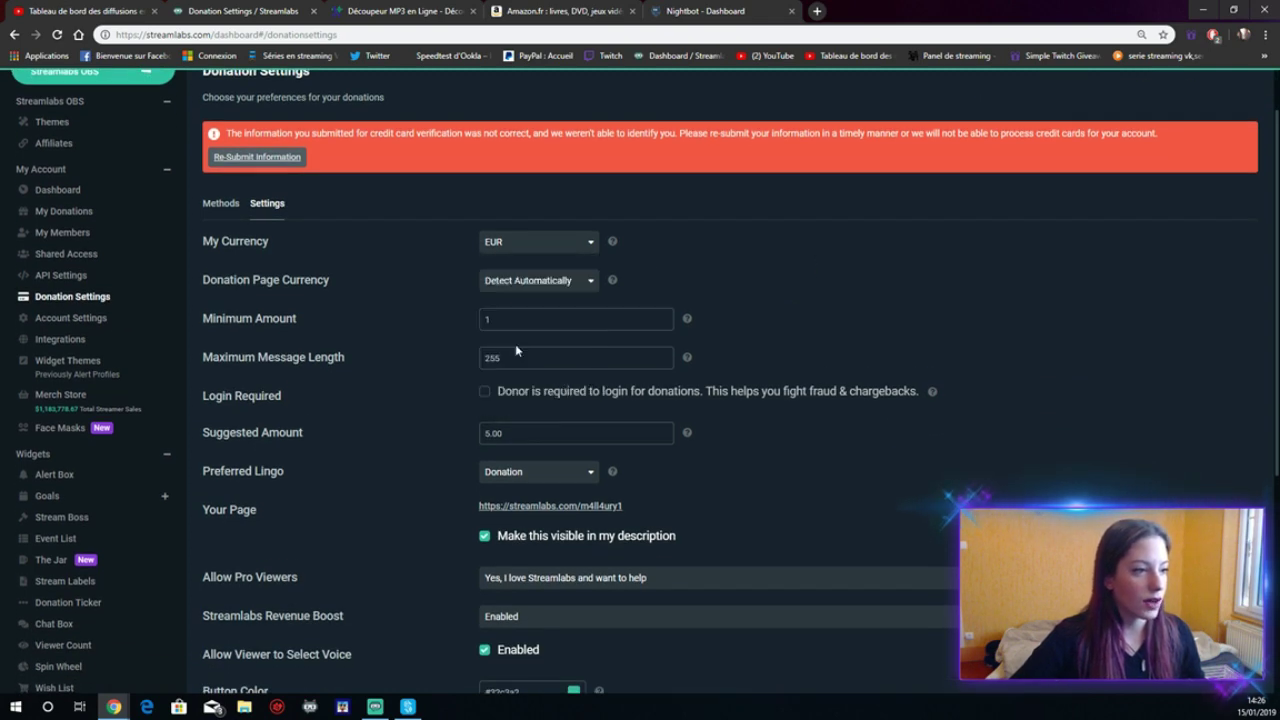
pyautogui.click(512, 279)
pyautogui.click(420, 314)
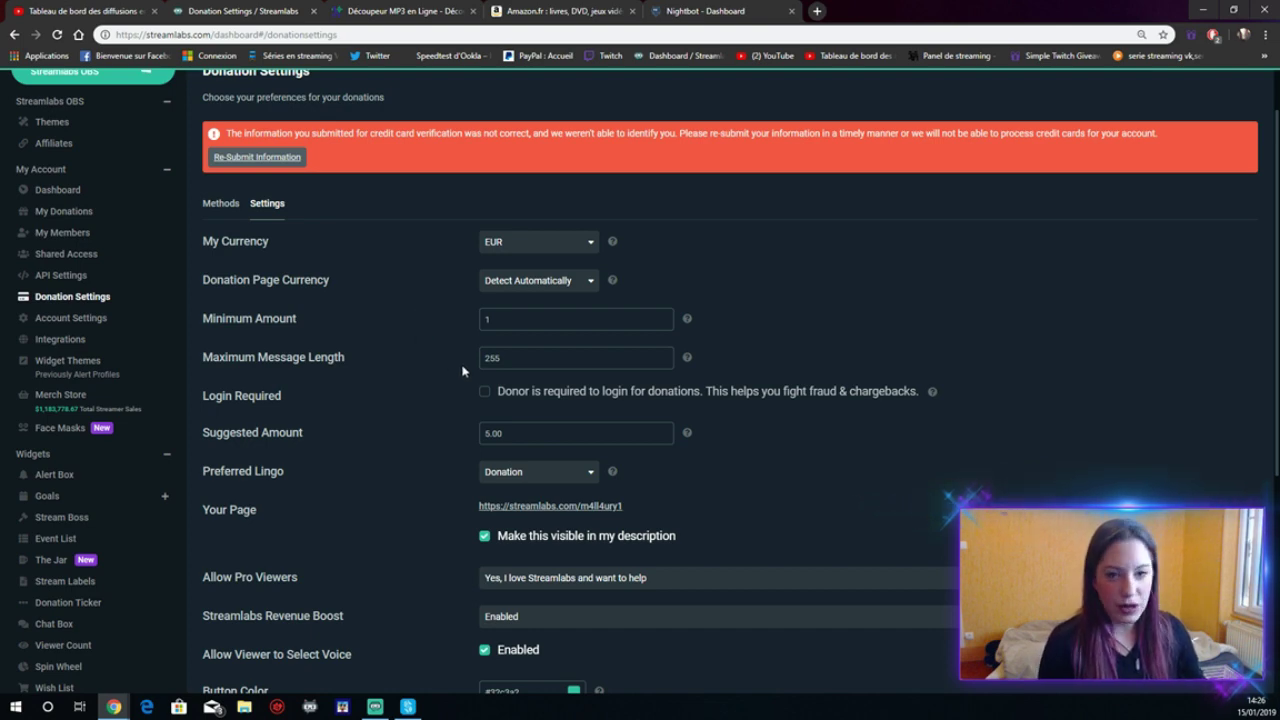
# Step: Examine the maximum message length, suggested amount and preferred lingo options of the donation settings
pyautogui.scroll(-1, 462, 370)
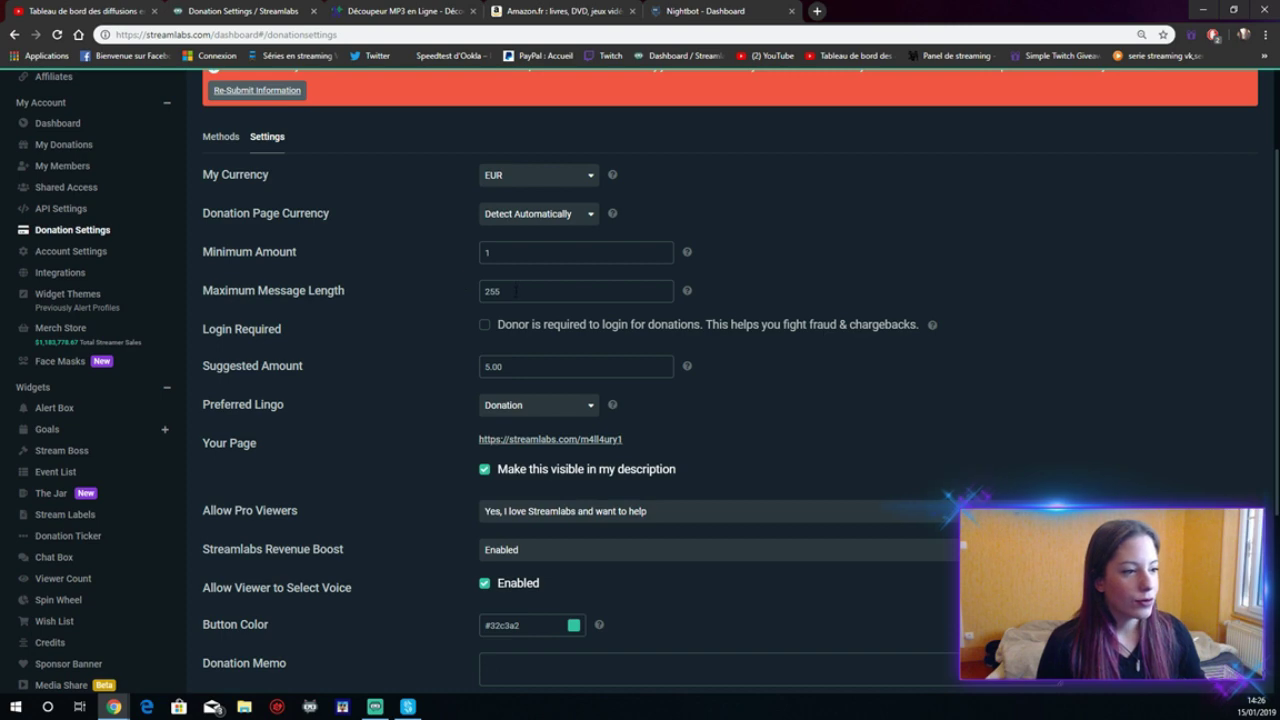
pyautogui.click(439, 288)
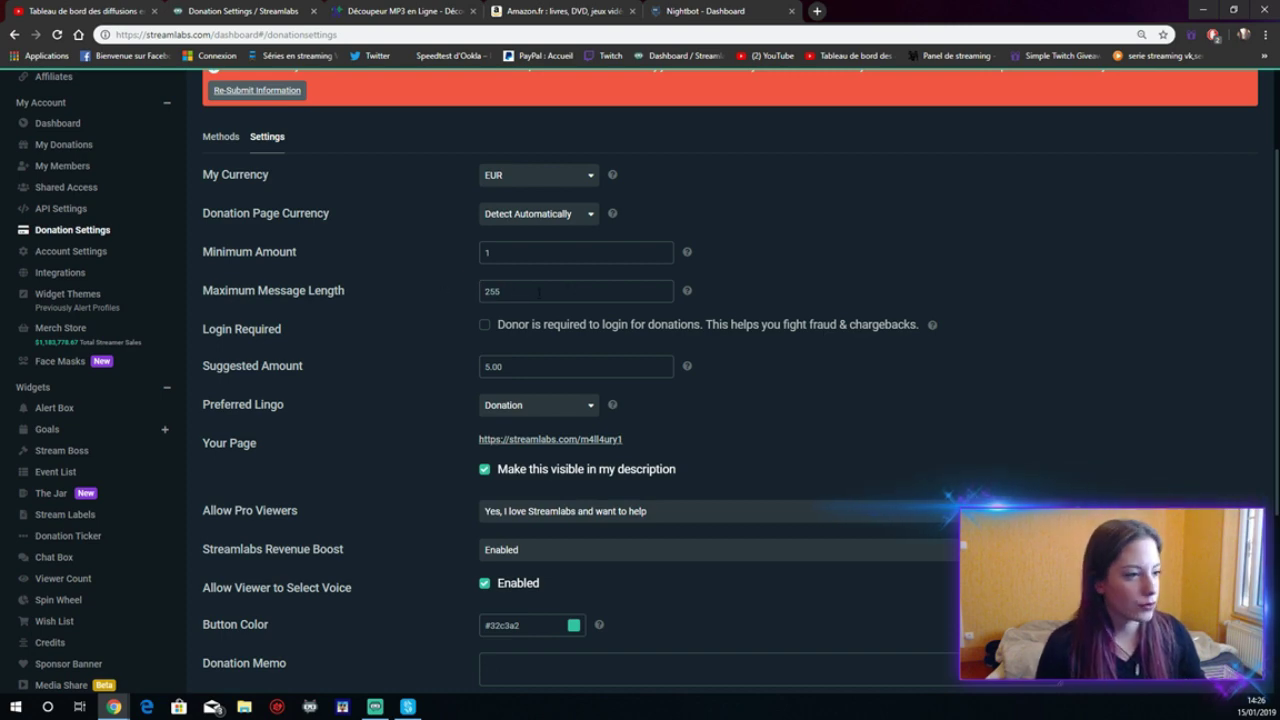
pyautogui.moveTo(539, 292); pyautogui.dragTo(466, 297)
pyautogui.click(462, 302)
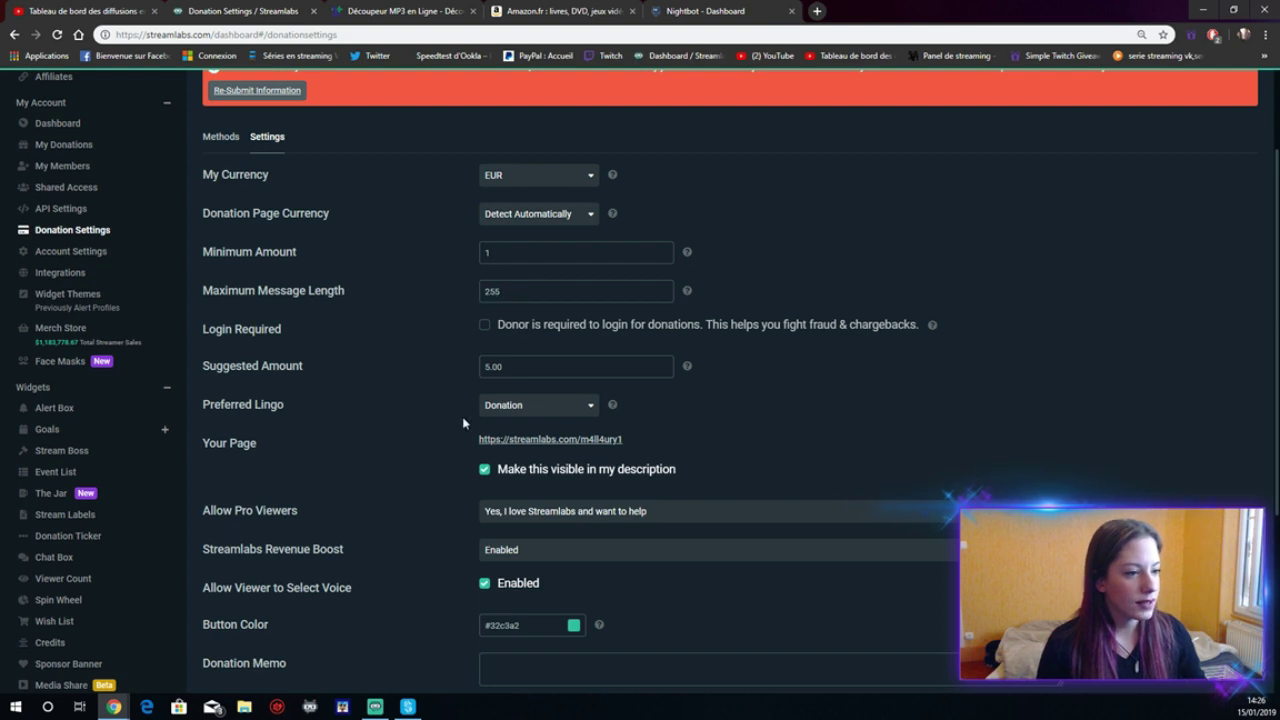
pyautogui.scroll(-1, 458, 376)
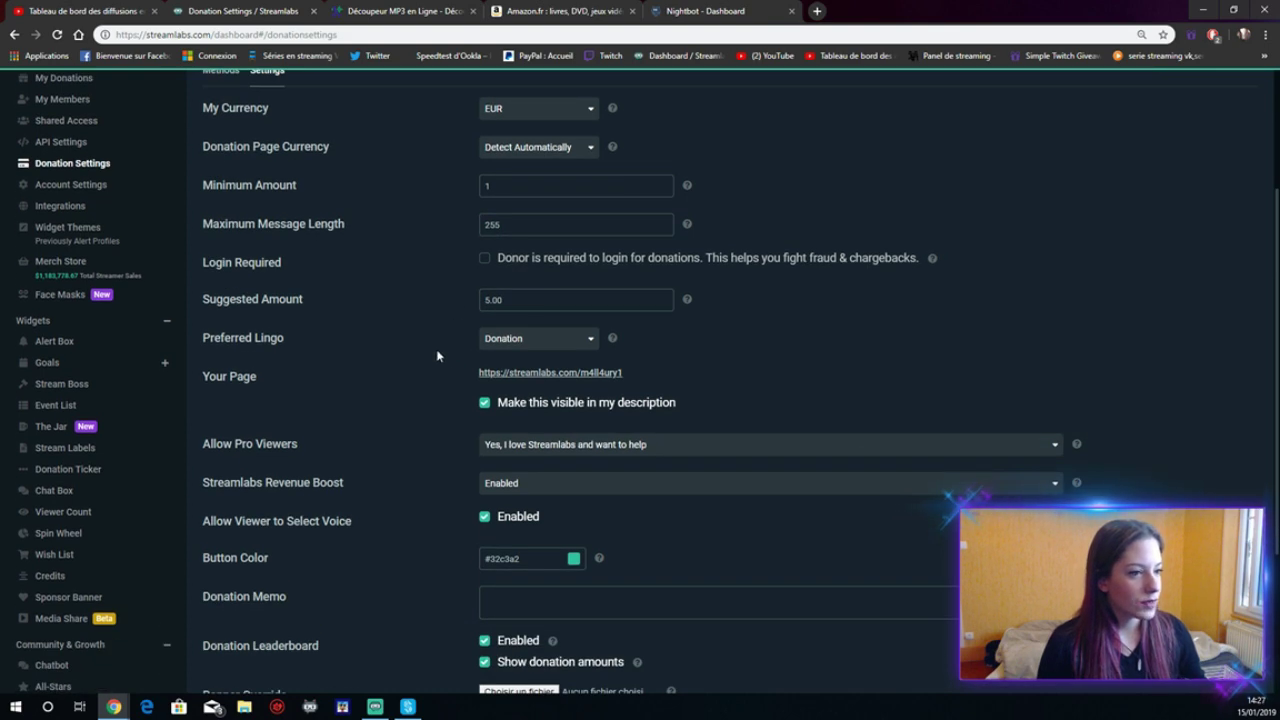
pyautogui.moveTo(517, 302); pyautogui.dragTo(478, 306)
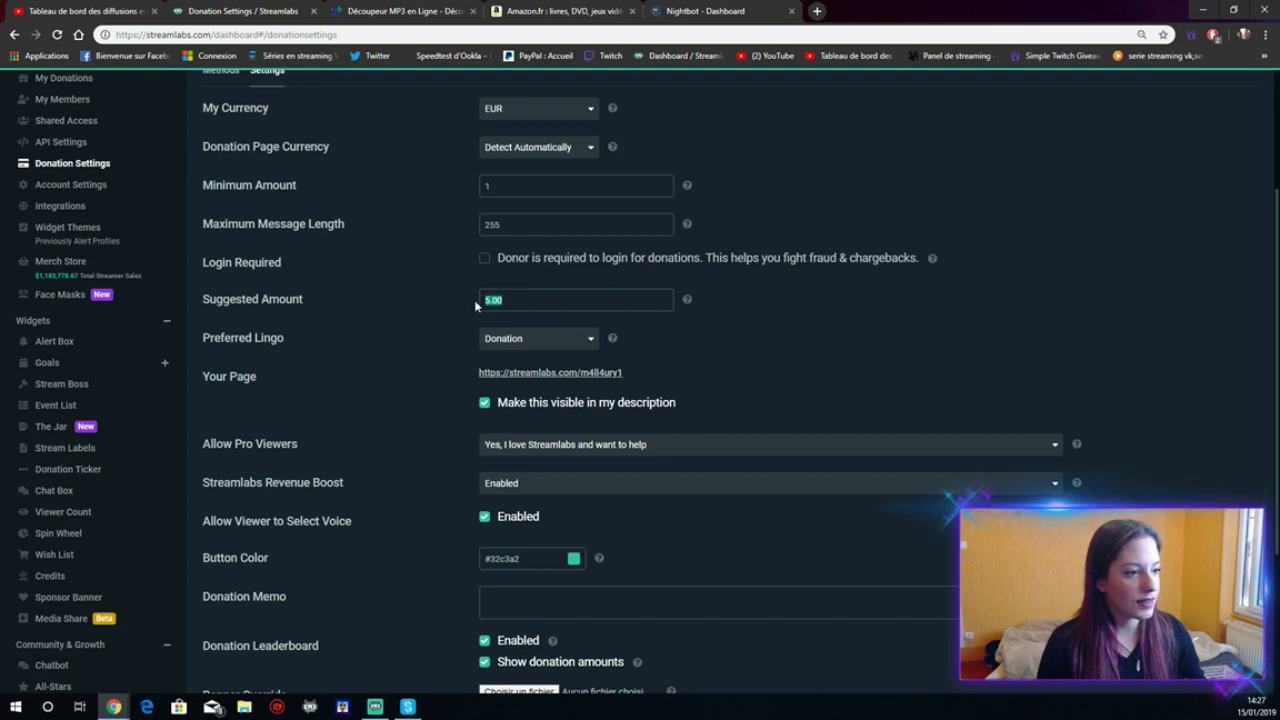
pyautogui.click(461, 306)
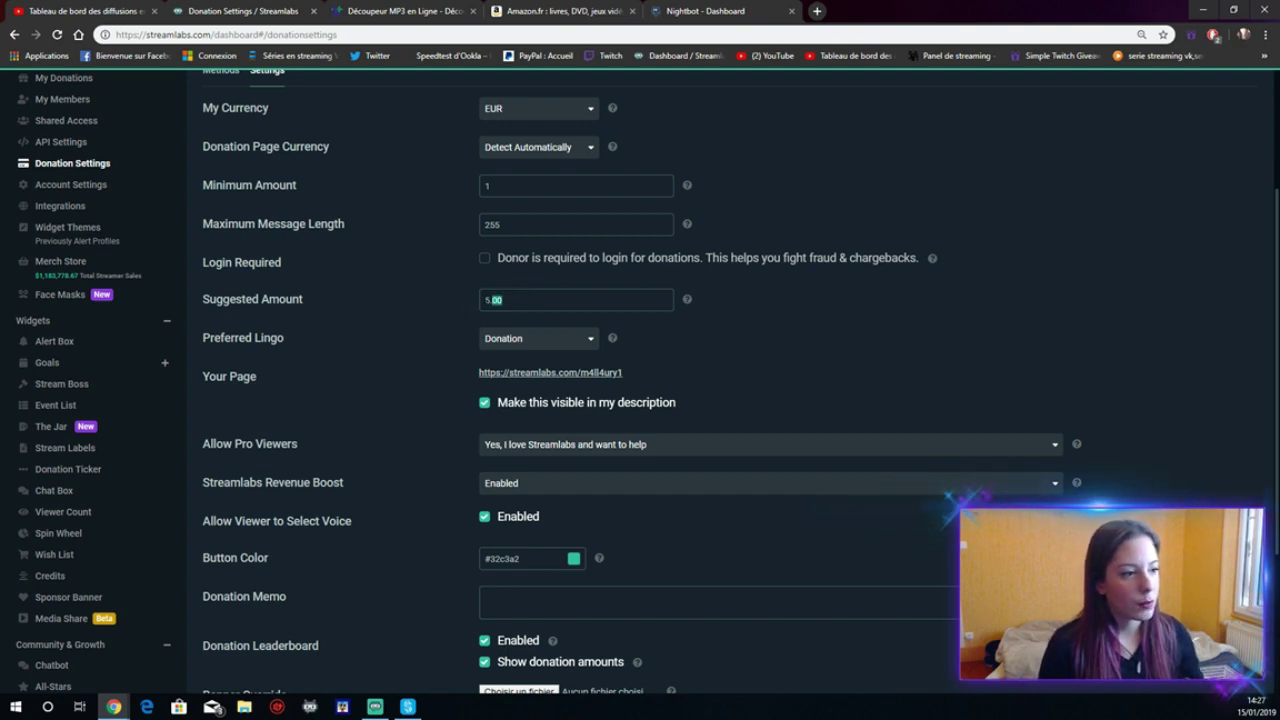
pyautogui.click(457, 297)
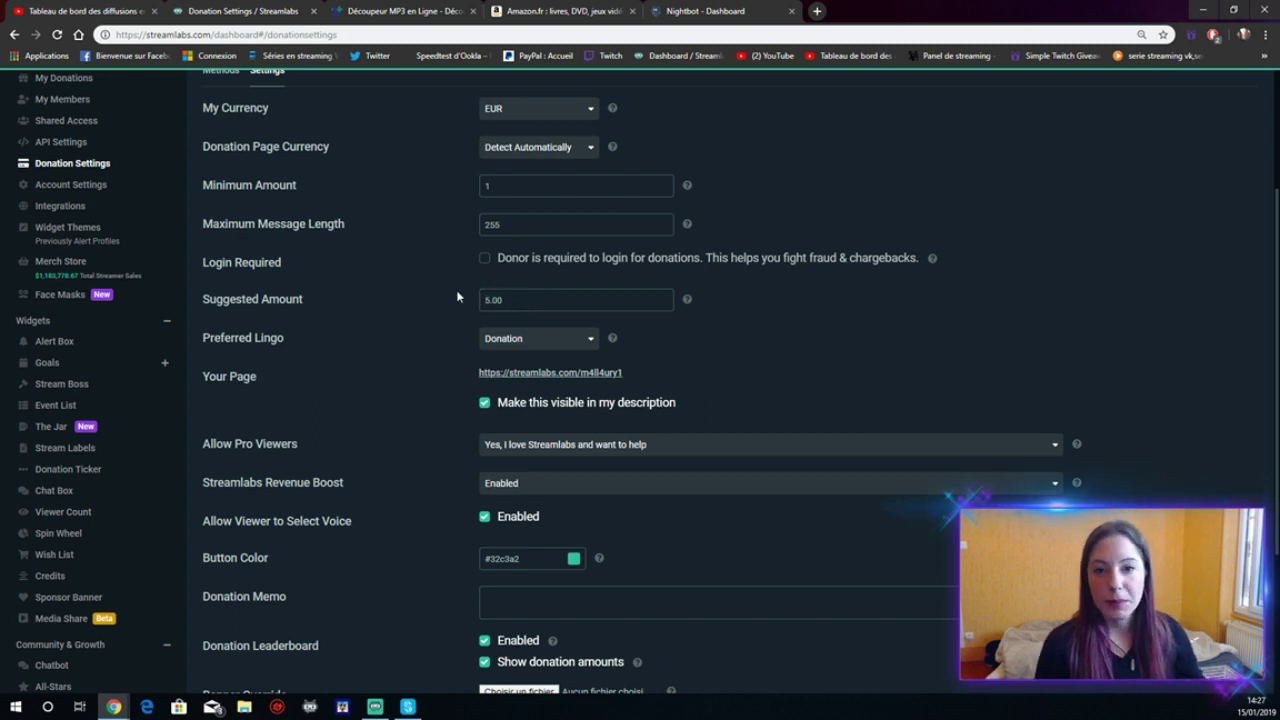
pyautogui.click(528, 343)
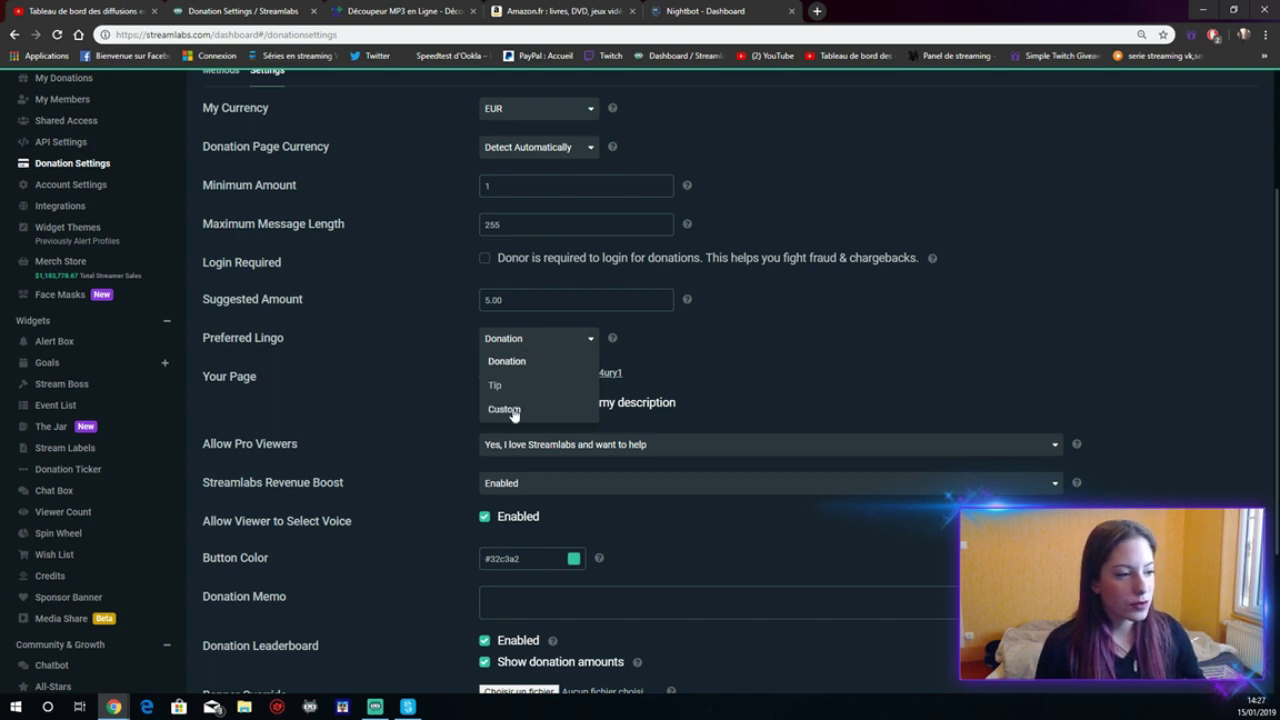
pyautogui.click(521, 343)
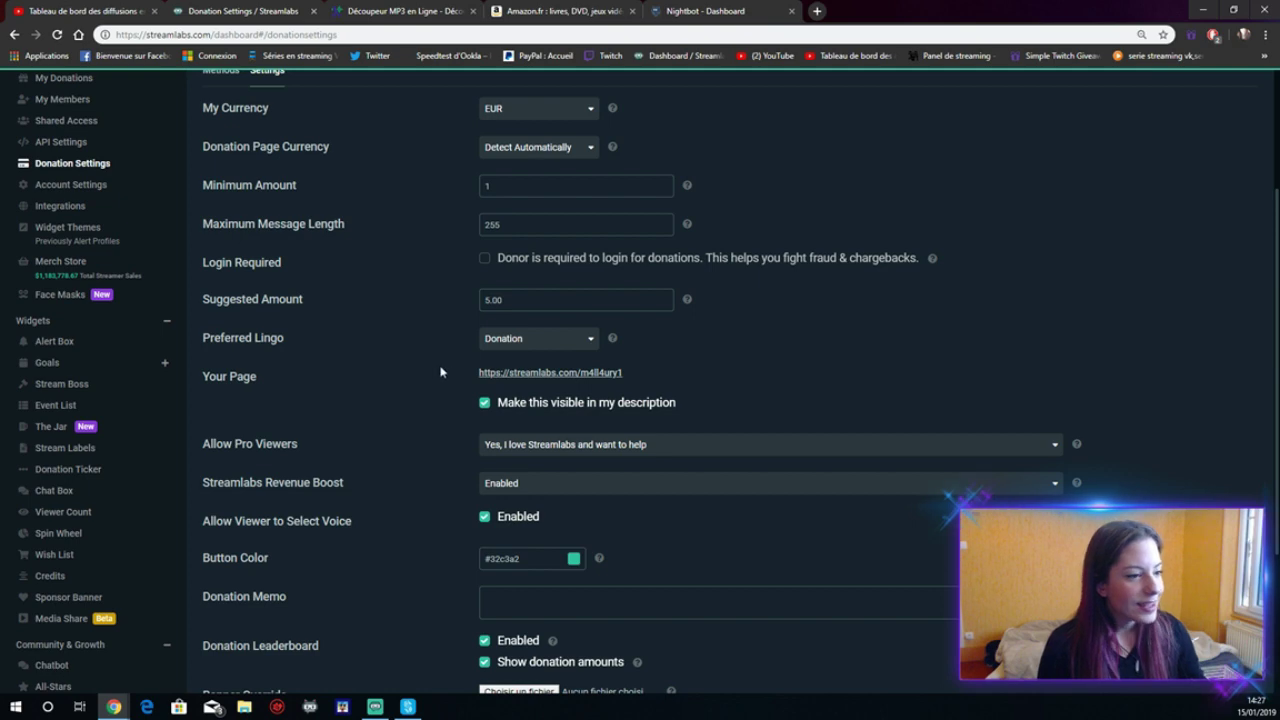
# Step: Open the public tip page, select the first donation GIF to preview it, and look through the GIF and effect choices
pyautogui.click(512, 372)
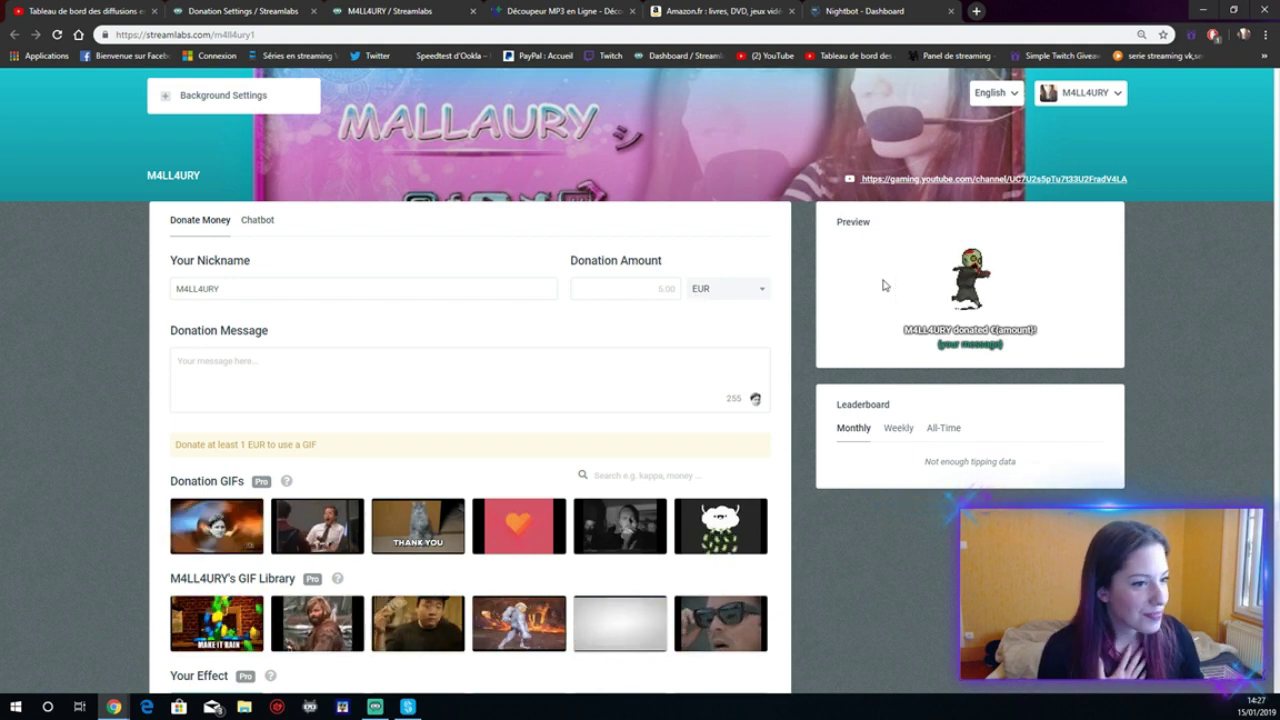
pyautogui.scroll(-2, 882, 285)
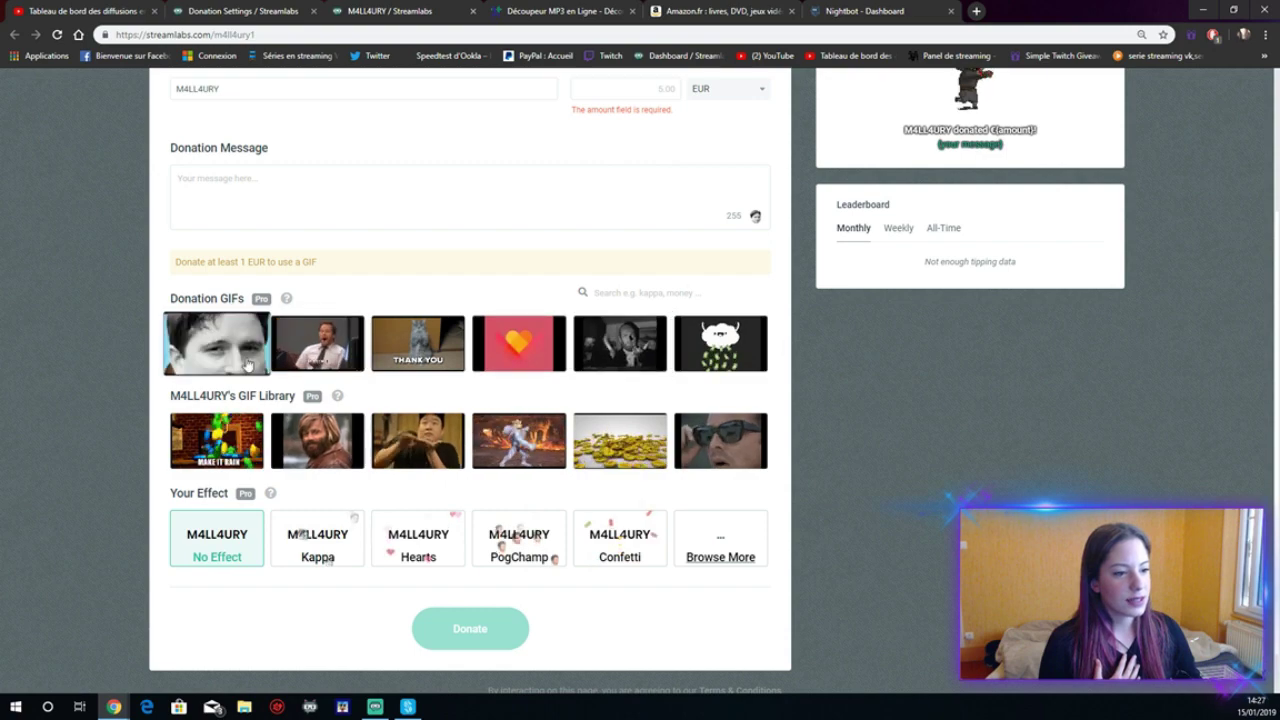
pyautogui.click(245, 360)
pyautogui.scroll(1, 837, 337)
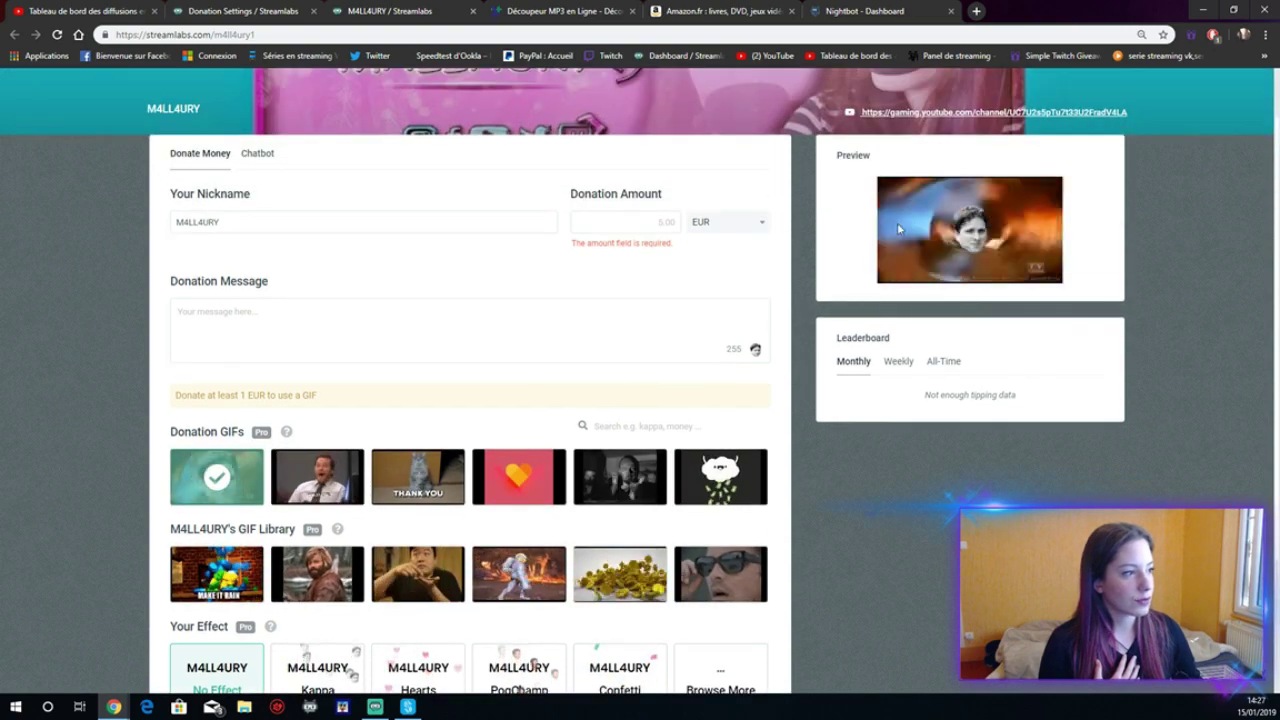
pyautogui.scroll(-1, 930, 215)
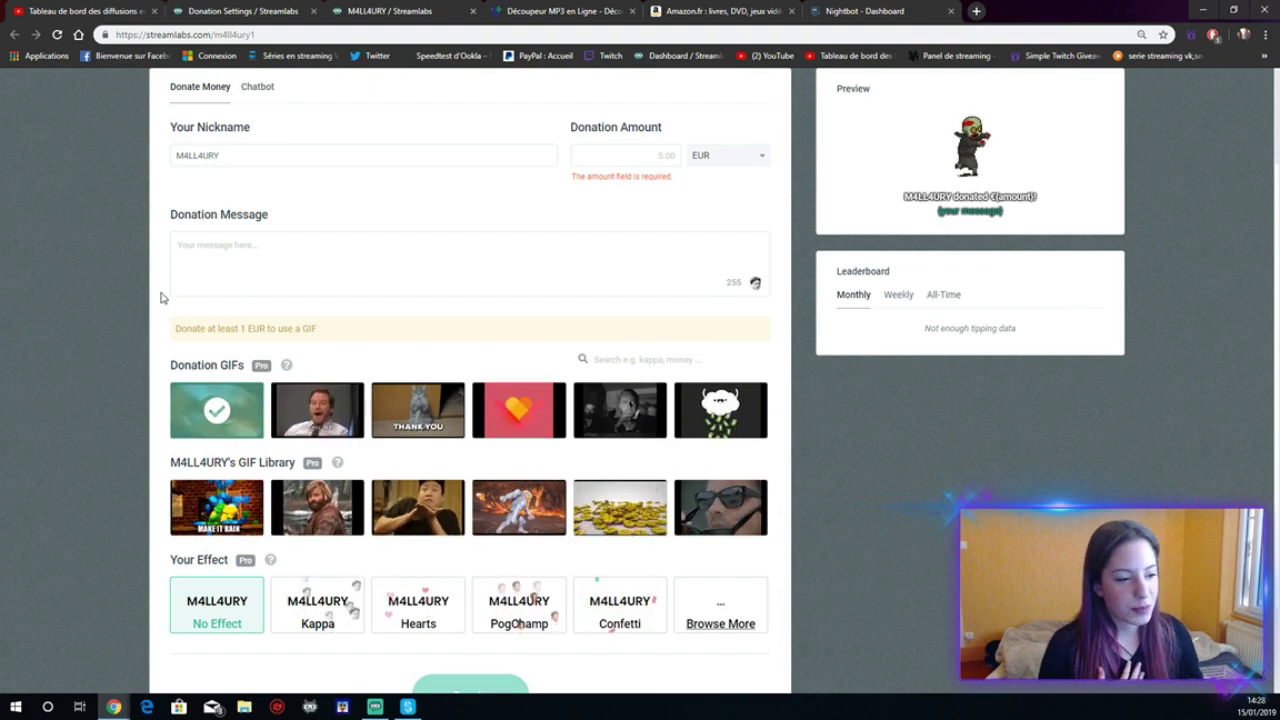
pyautogui.scroll(-2, 386, 386)
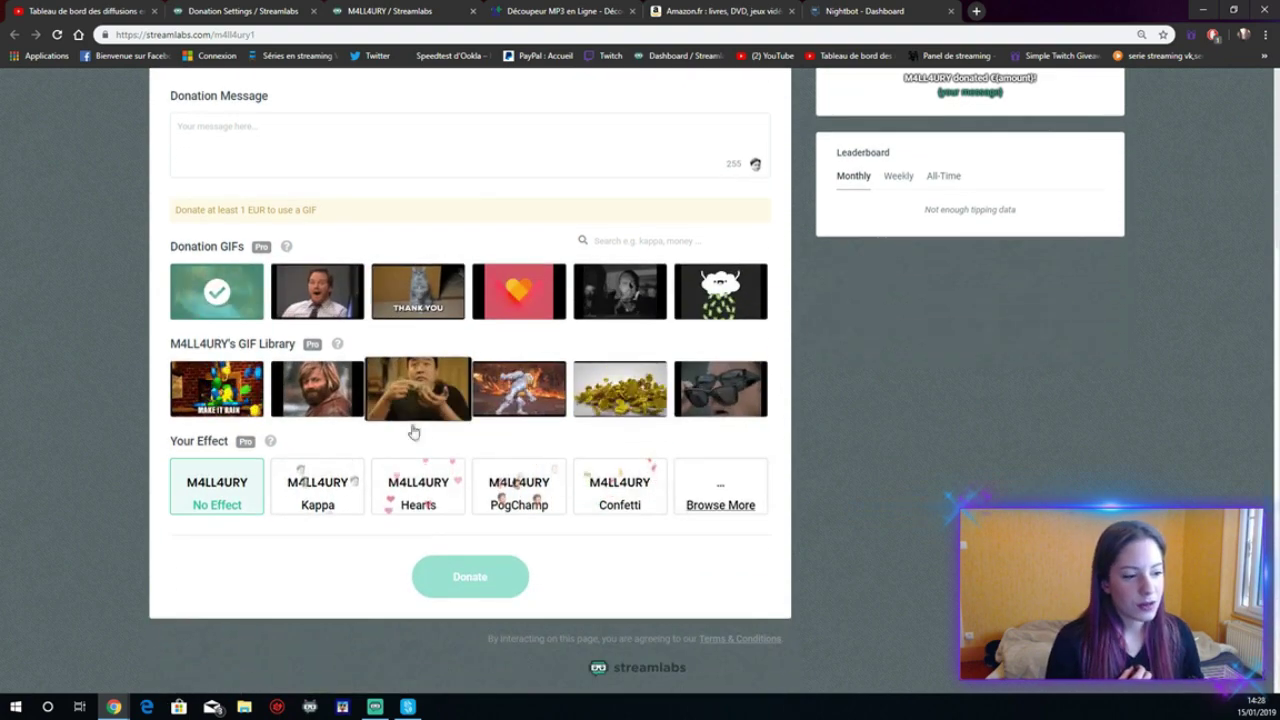
pyautogui.scroll(3, 414, 432)
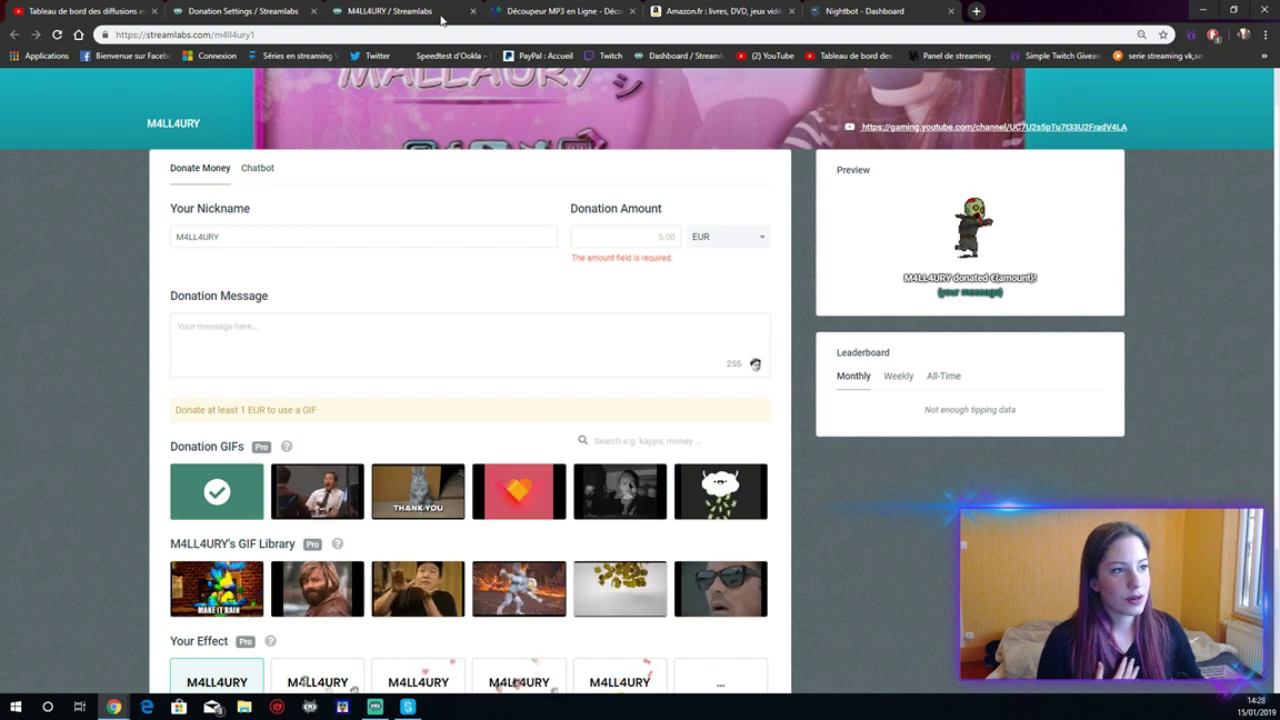
# Step: Highlight the tip page's web address, and close the page to return to the donation settings
pyautogui.click(283, 35)
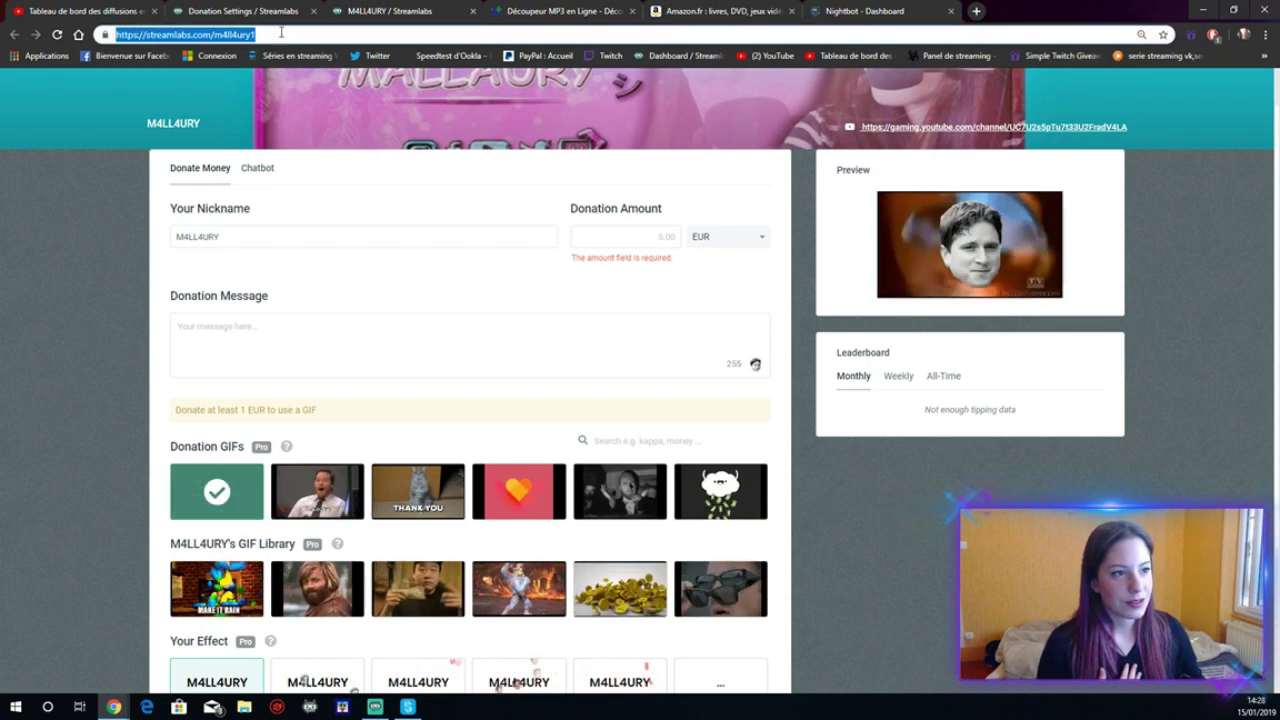
pyautogui.click(112, 246)
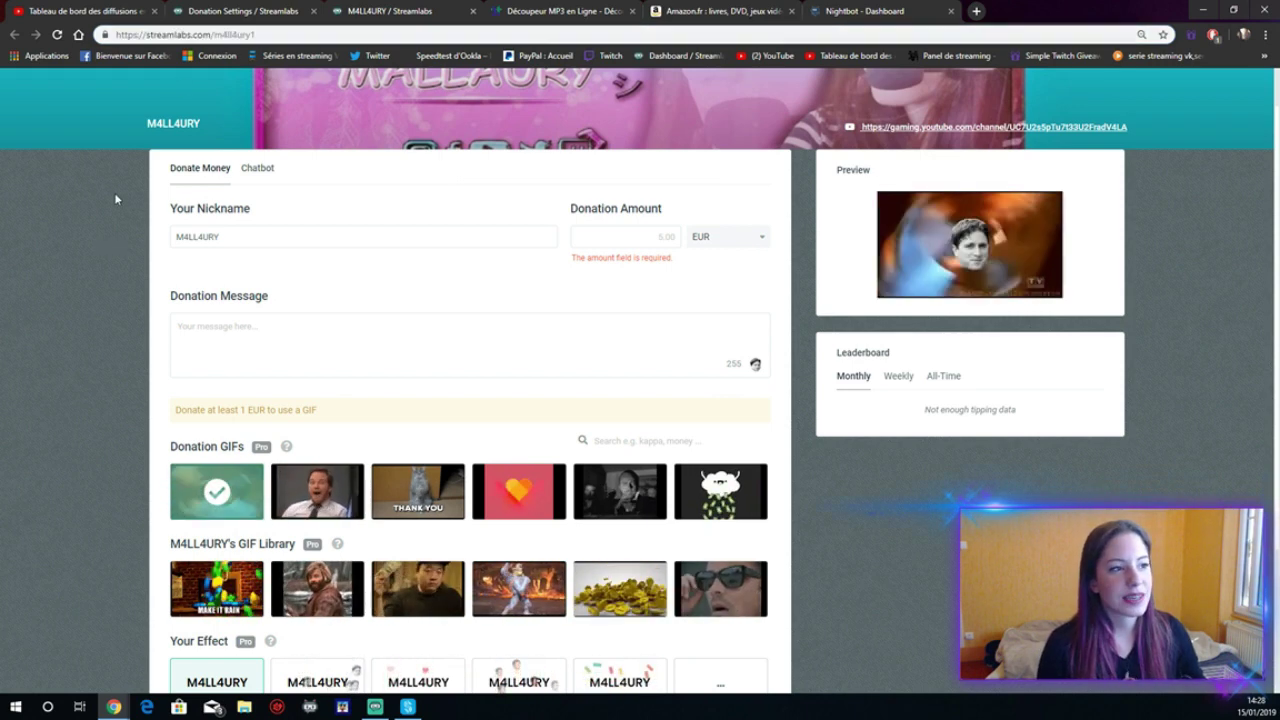
pyautogui.click(470, 11)
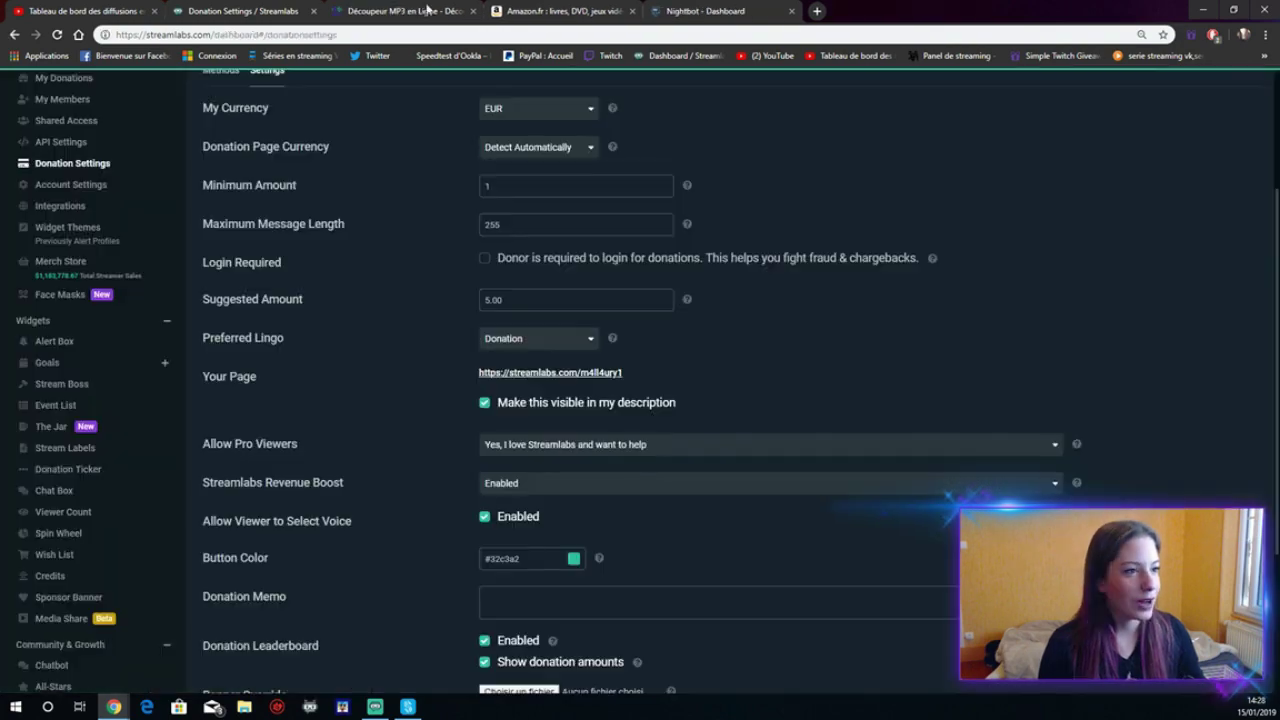
# Step: Look over the remaining donation settings, and open the Wish List to start adding a wishlist item
pyautogui.scroll(-2, 752, 460)
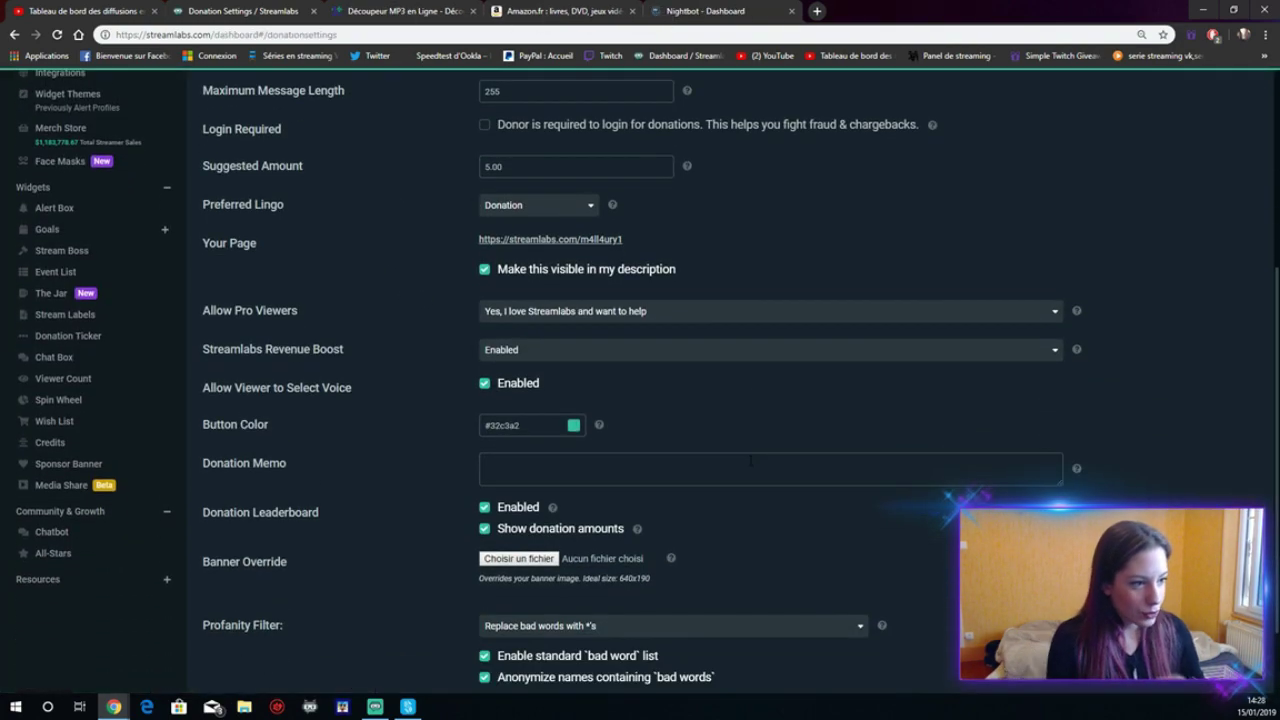
pyautogui.scroll(-2, 500, 450)
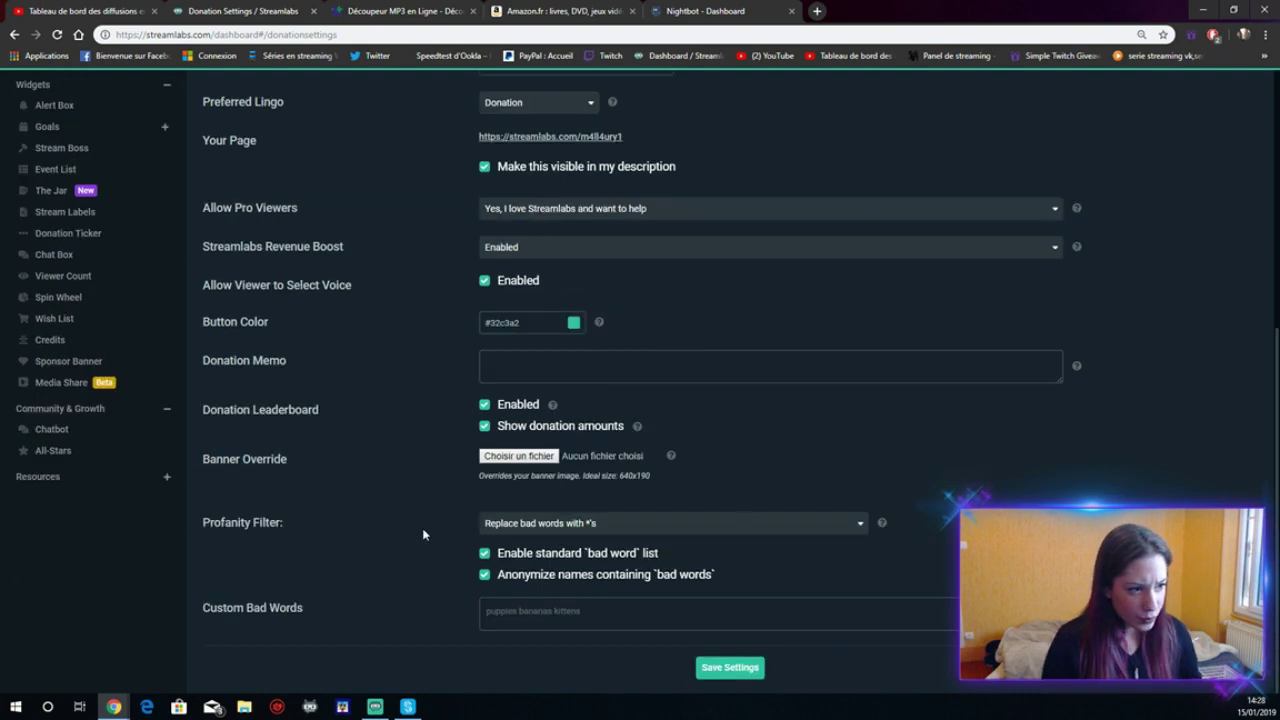
pyautogui.click(44, 320)
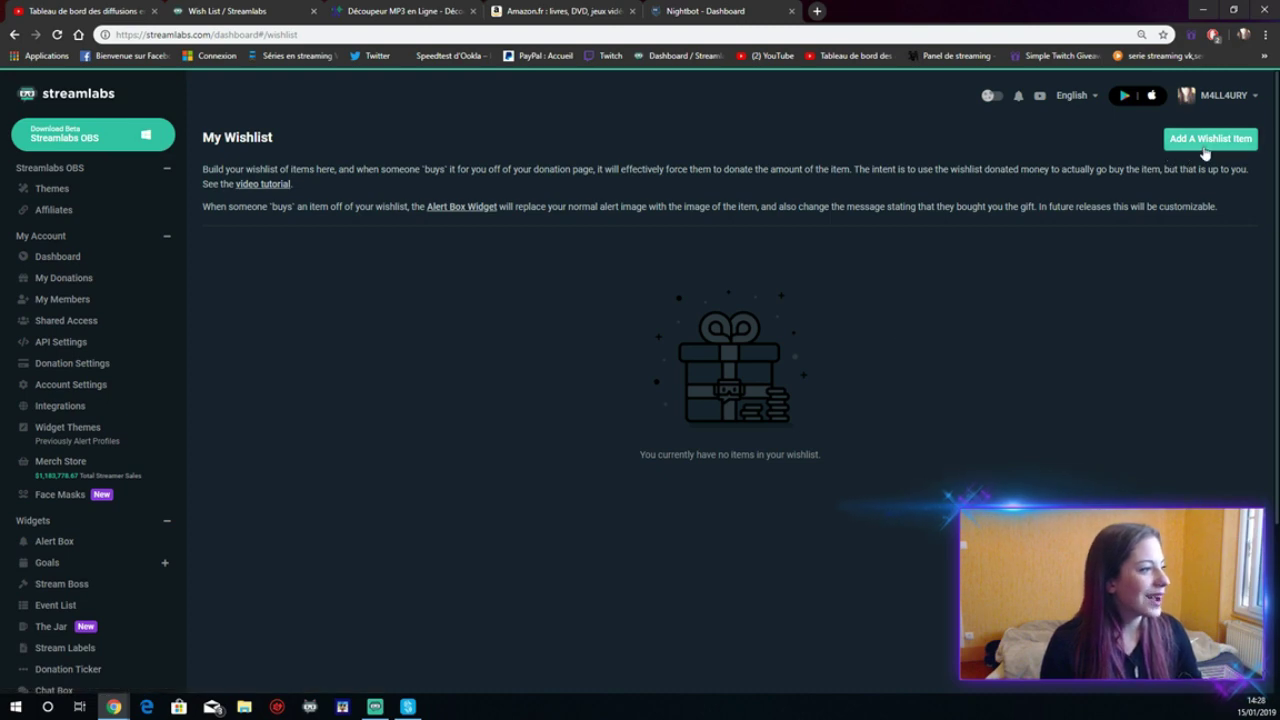
pyautogui.click(1208, 146)
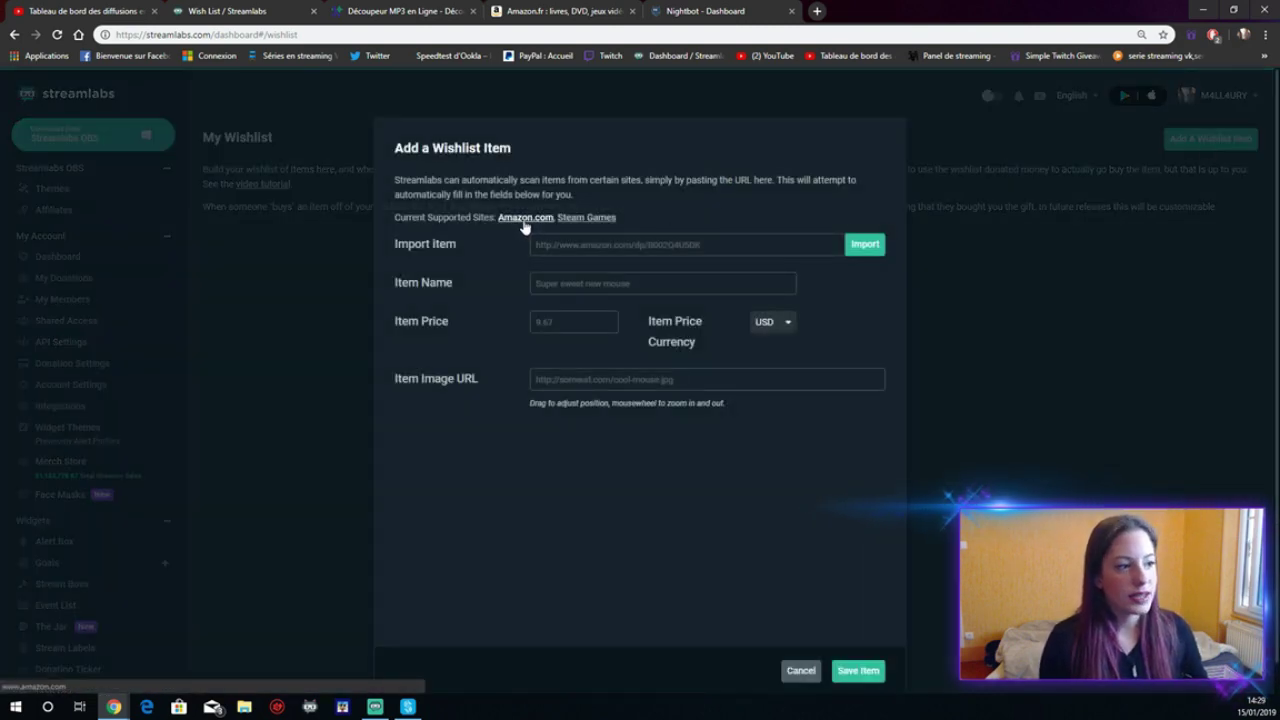
# Step: Switch to Amazon.fr, search for "casque gaming ps4" and open the best-selling blue Beexcellent headset's product page
pyautogui.click(565, 10)
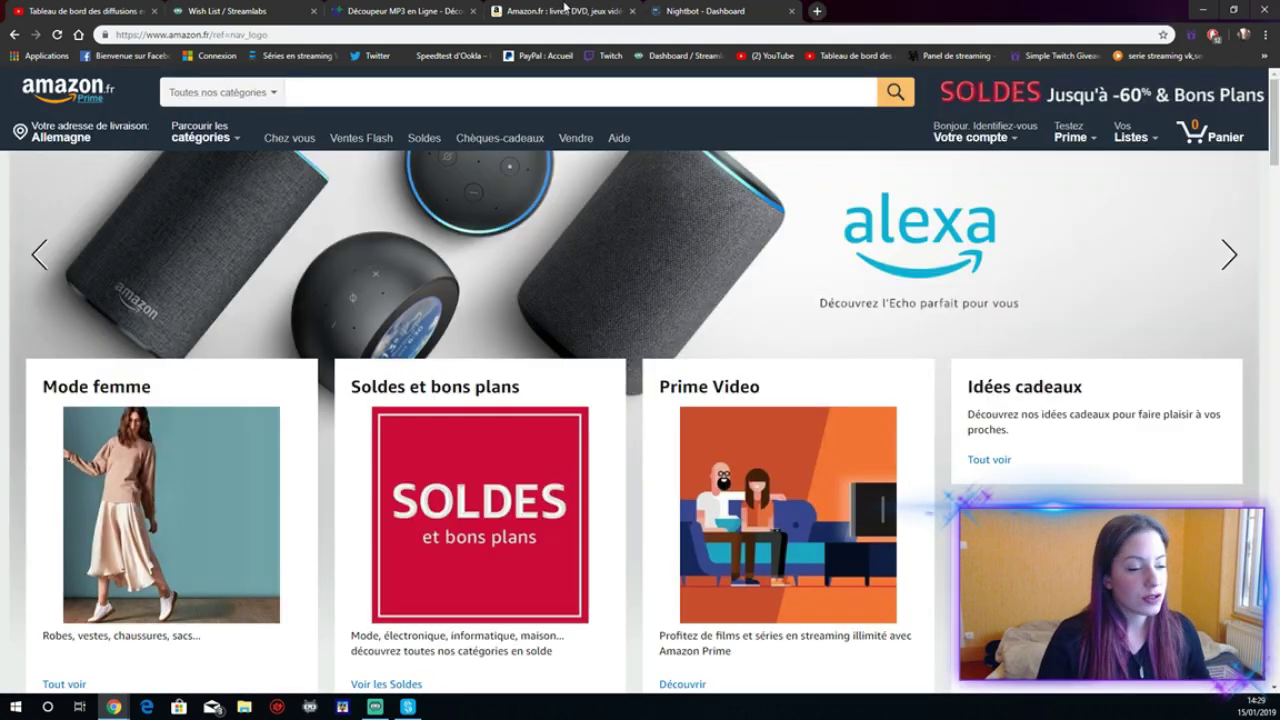
pyautogui.click(434, 92)
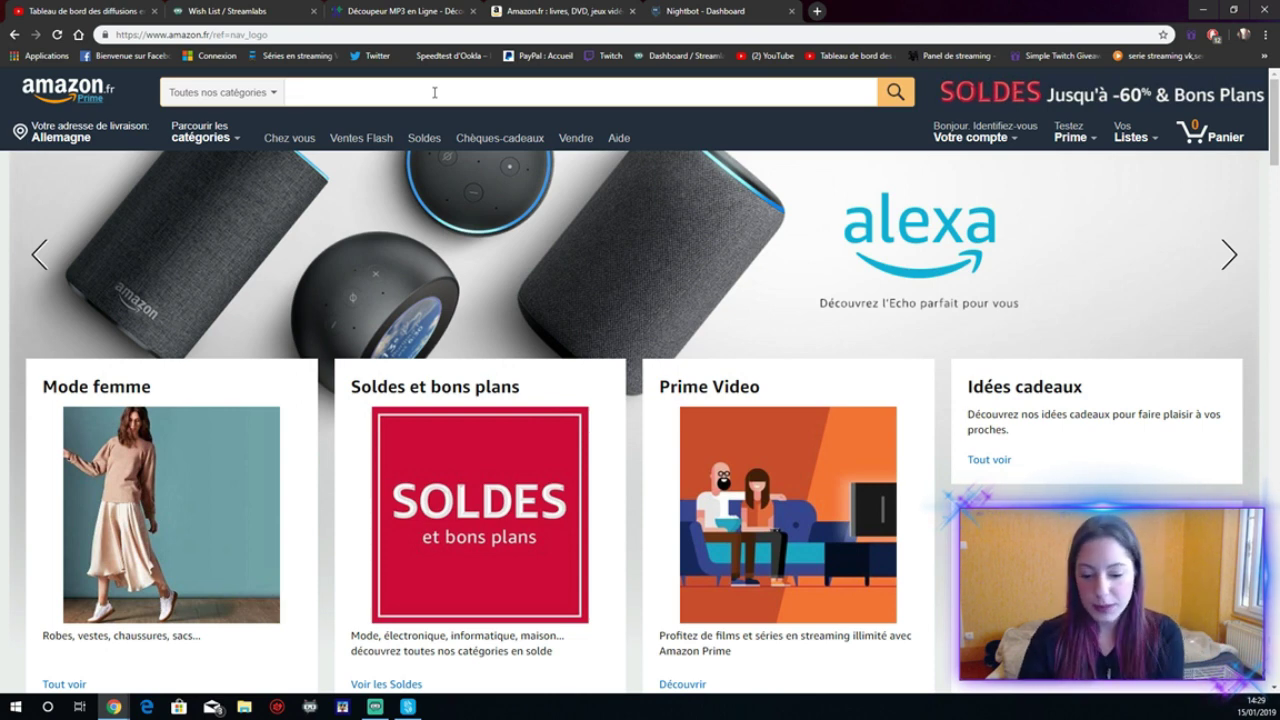
pyautogui.write('sque ')
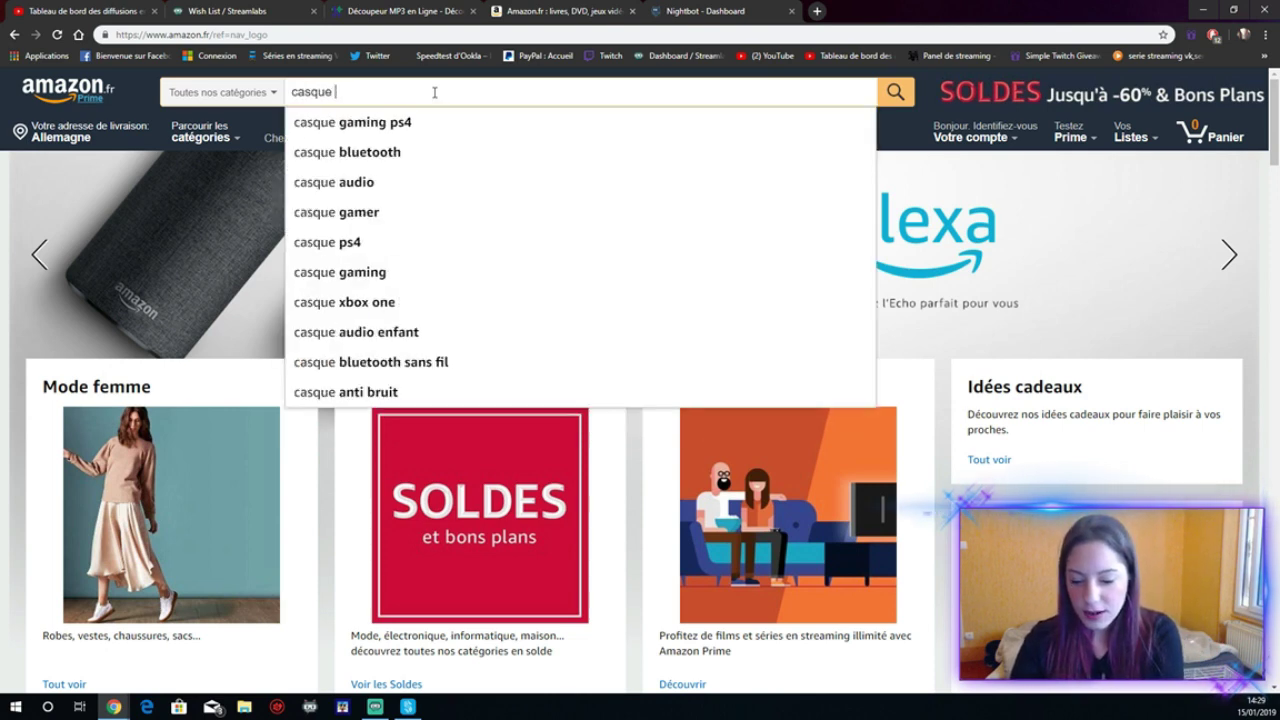
pyautogui.write('gaming ps4')
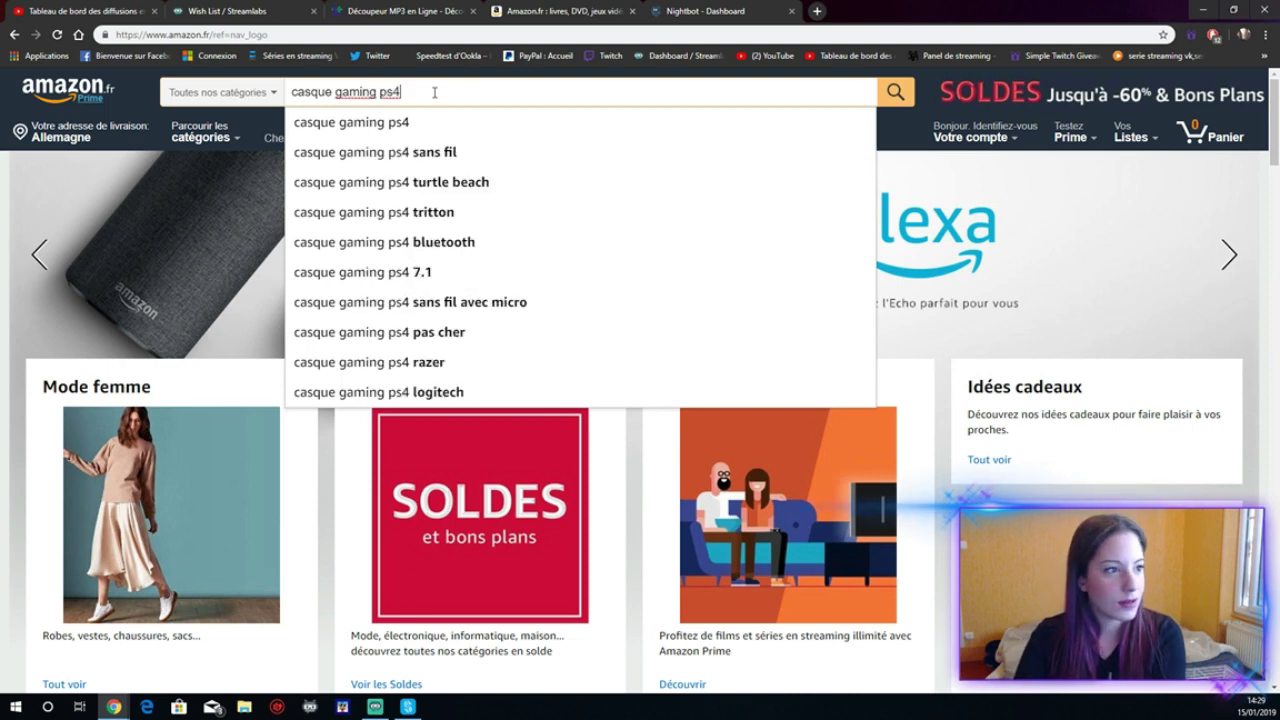
pyautogui.press('Return')
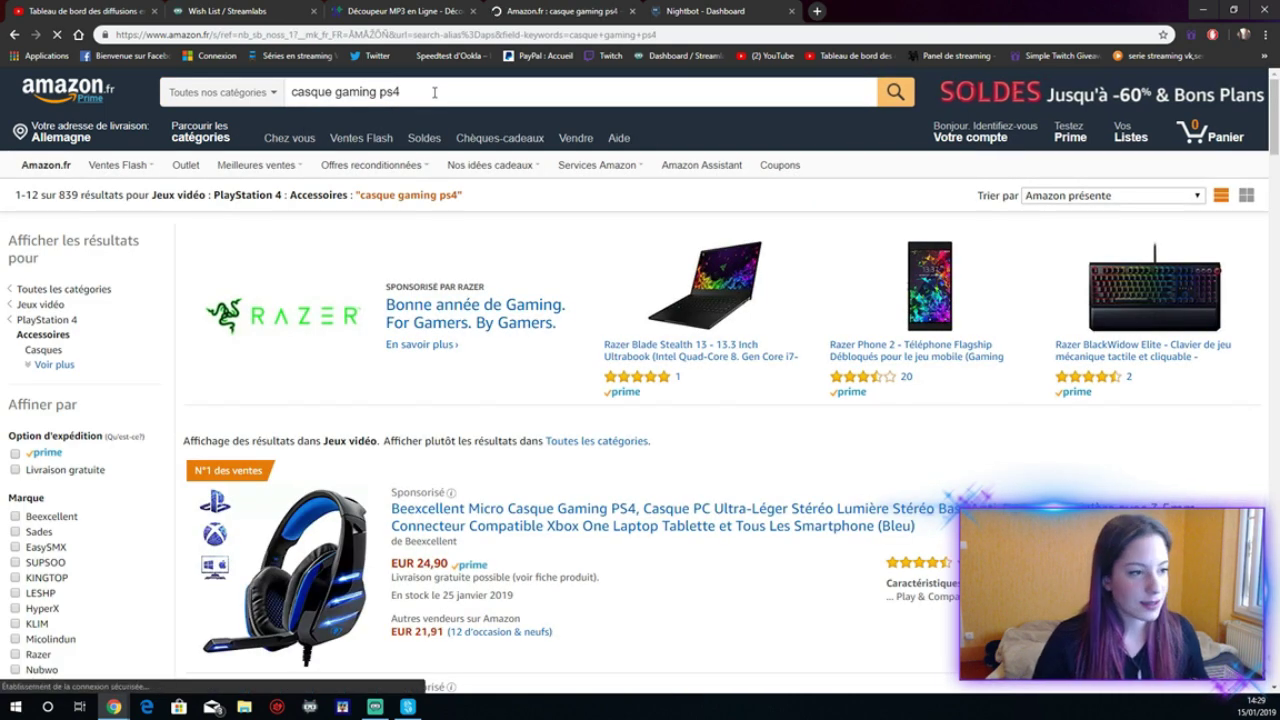
pyautogui.scroll(-3, 722, 415)
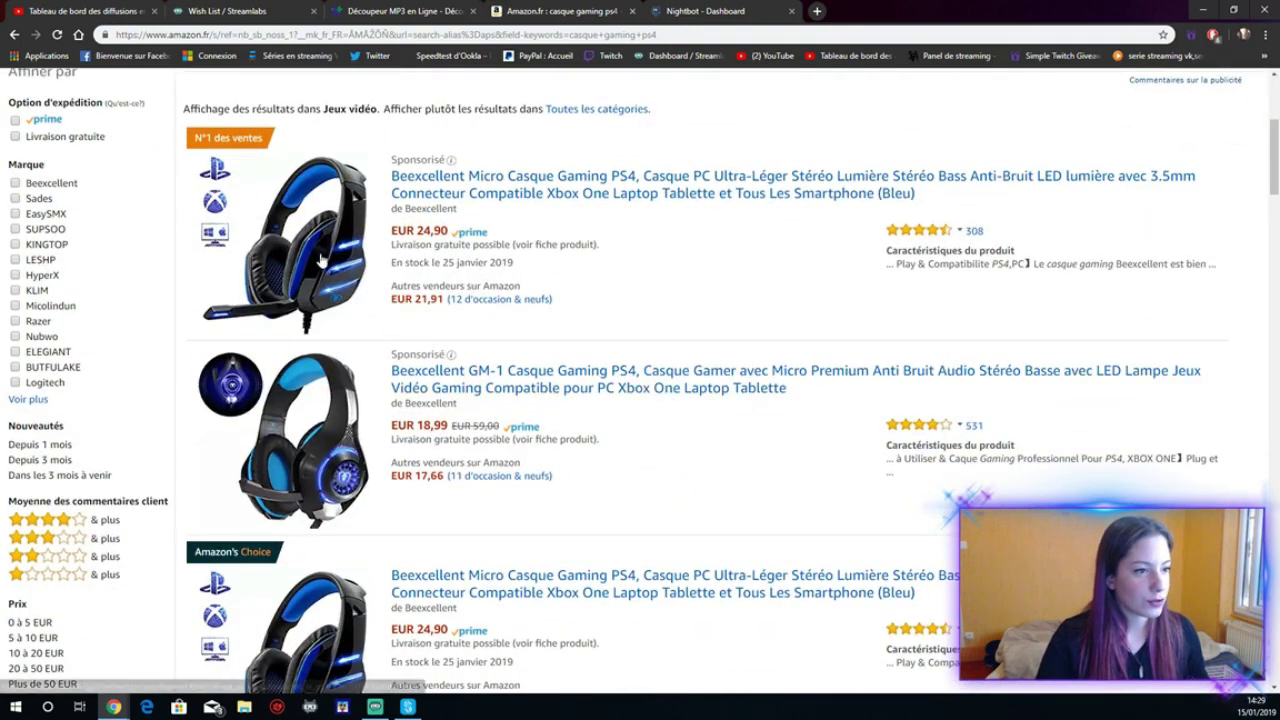
pyautogui.click(322, 260)
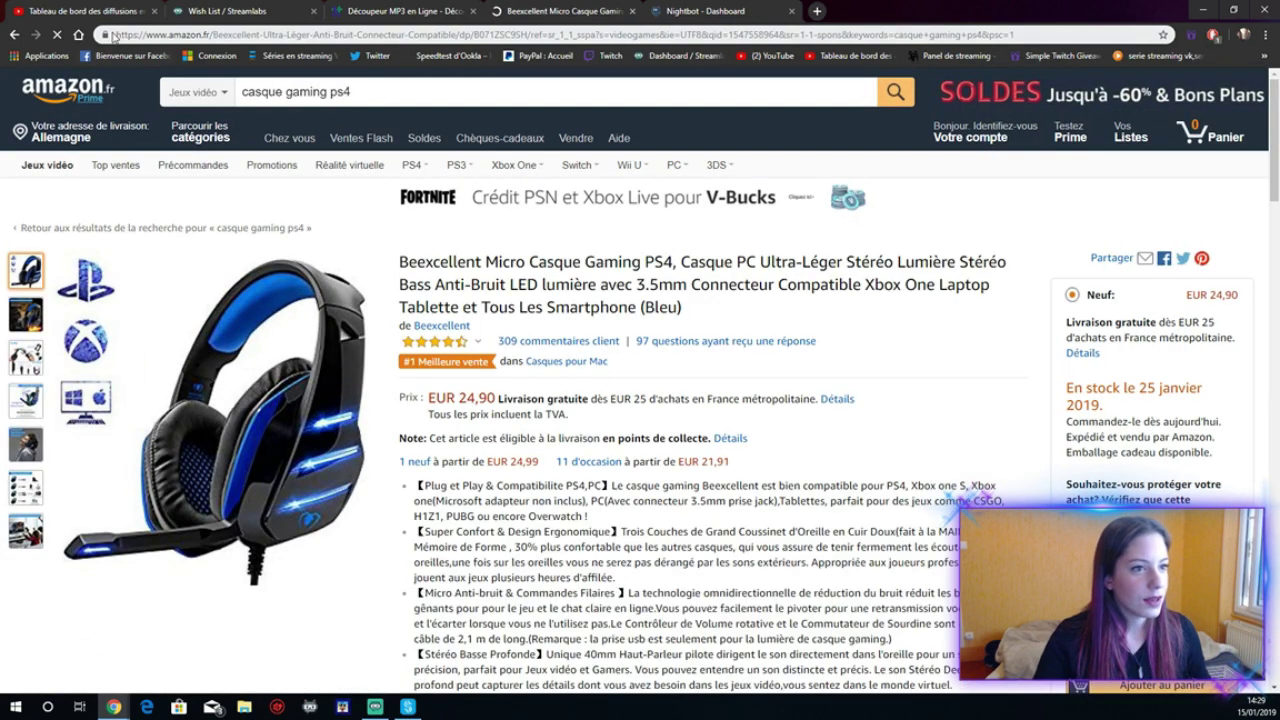
# Step: Copy the full web address of the Beexcellent headset's product page
pyautogui.click(112, 34)
pyautogui.click(115, 34)
pyautogui.rightClick(140, 34)
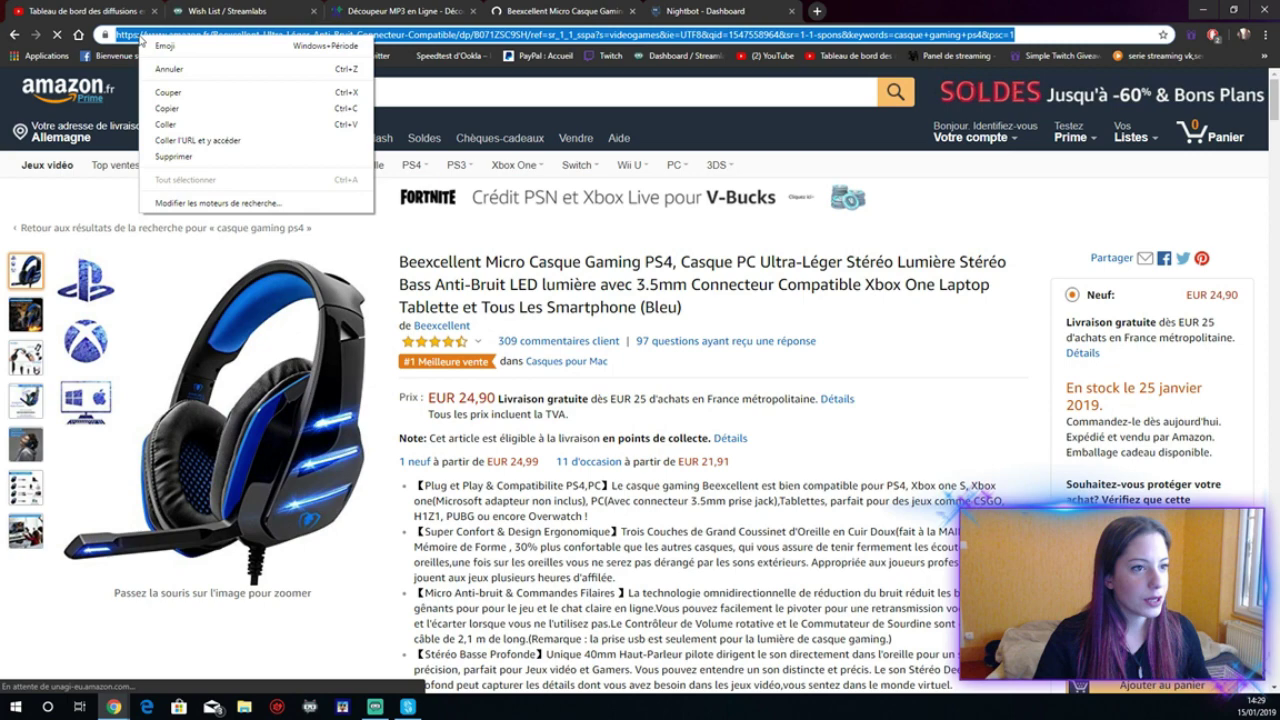
pyautogui.click(190, 117)
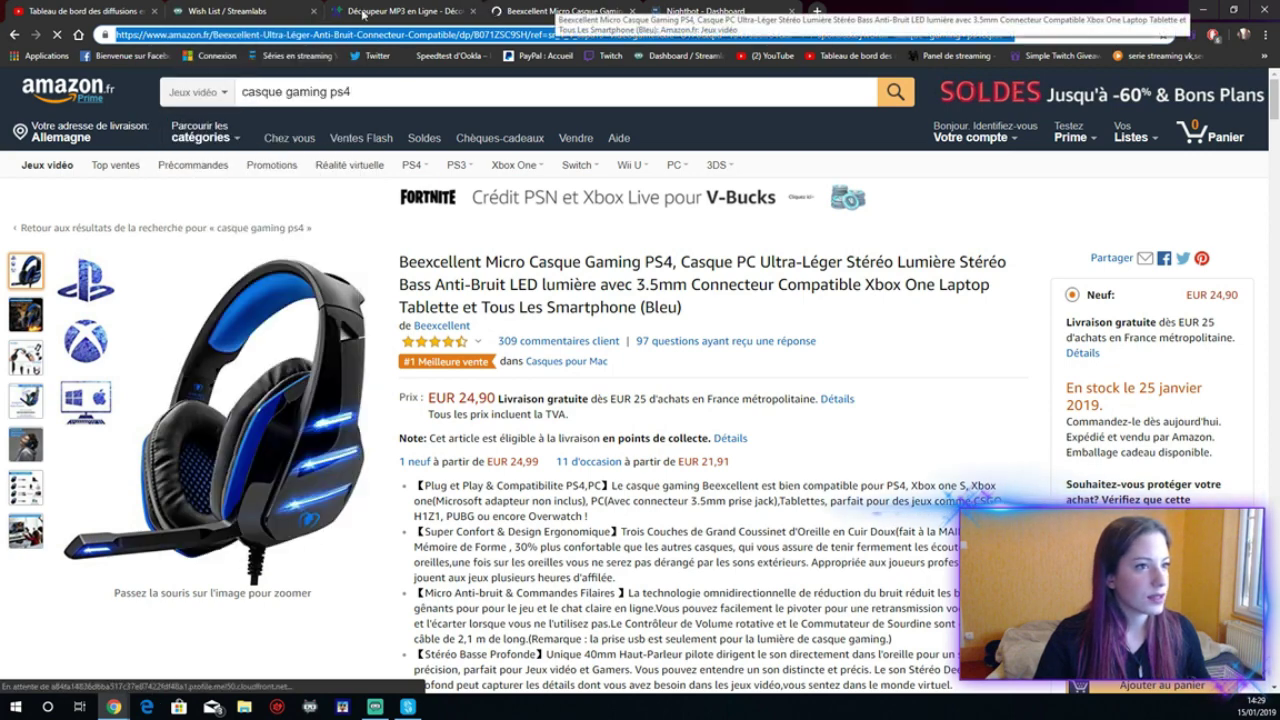
# Step: Return to the Streamlabs wishlist form and import the Beexcellent headset using the copied Amazon product address
pyautogui.click(258, 11)
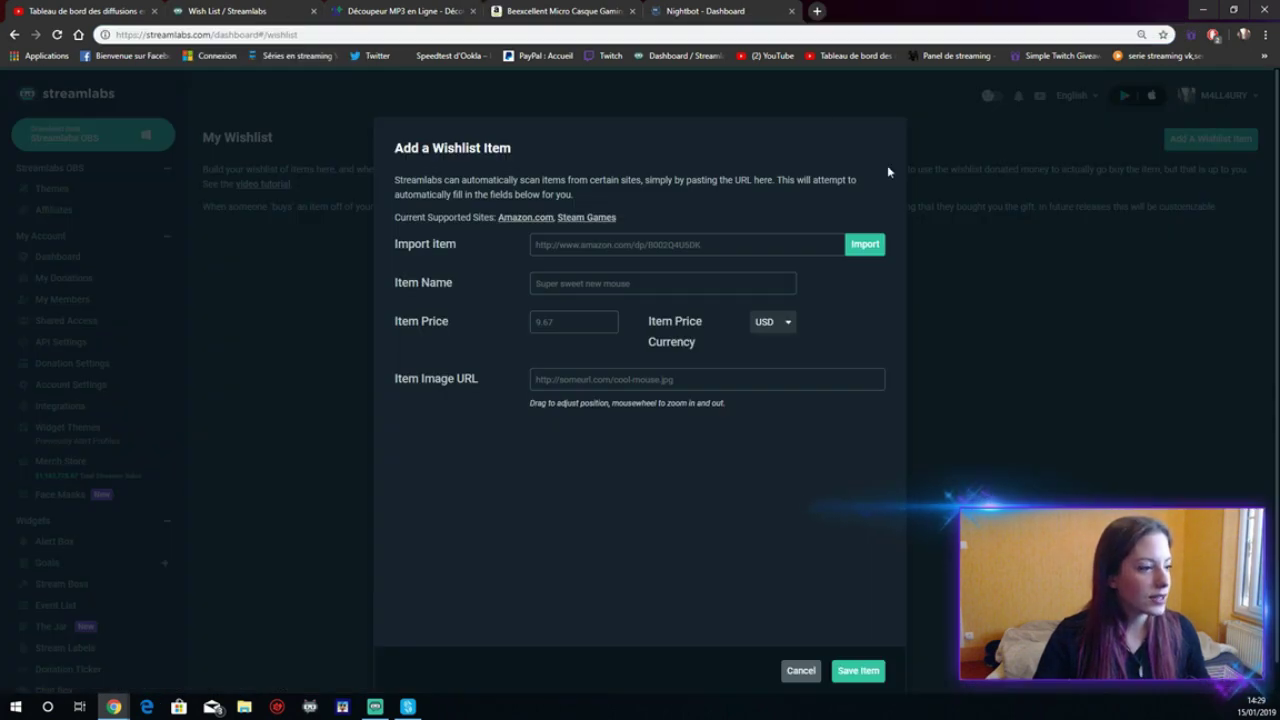
pyautogui.click(861, 248)
pyautogui.click(810, 246)
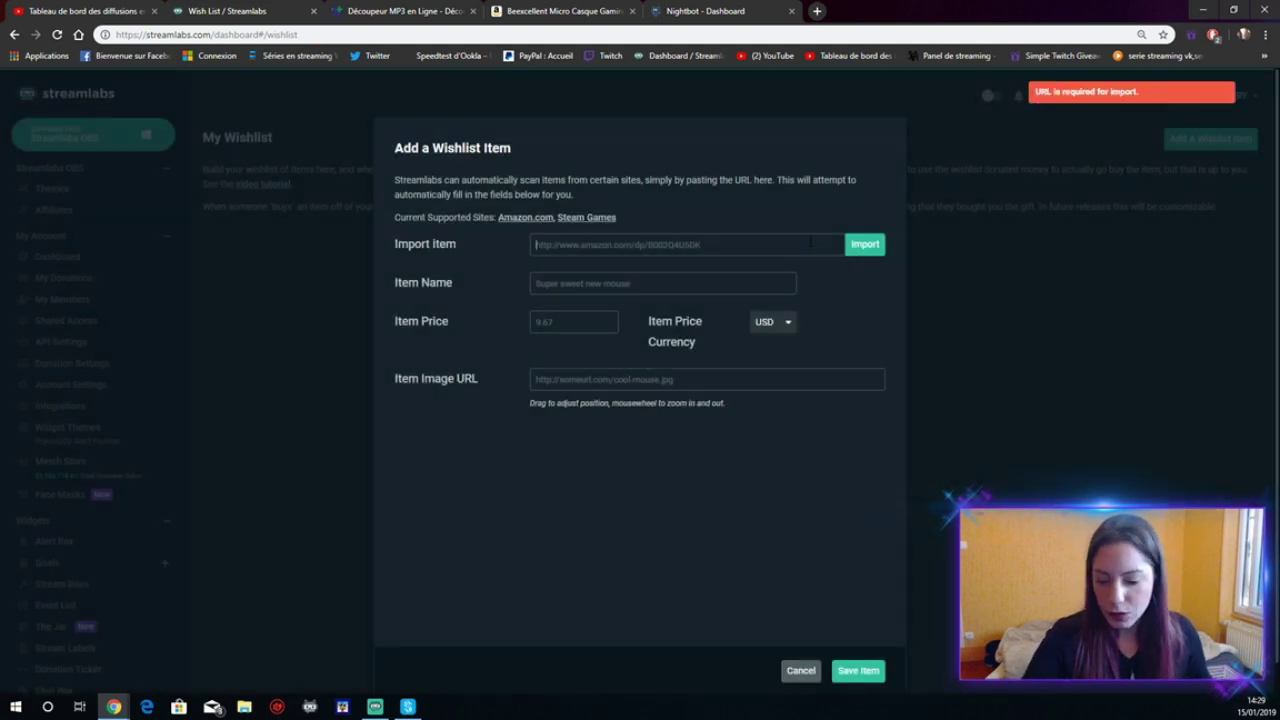
pyautogui.hotkey('ctrl', 'v')
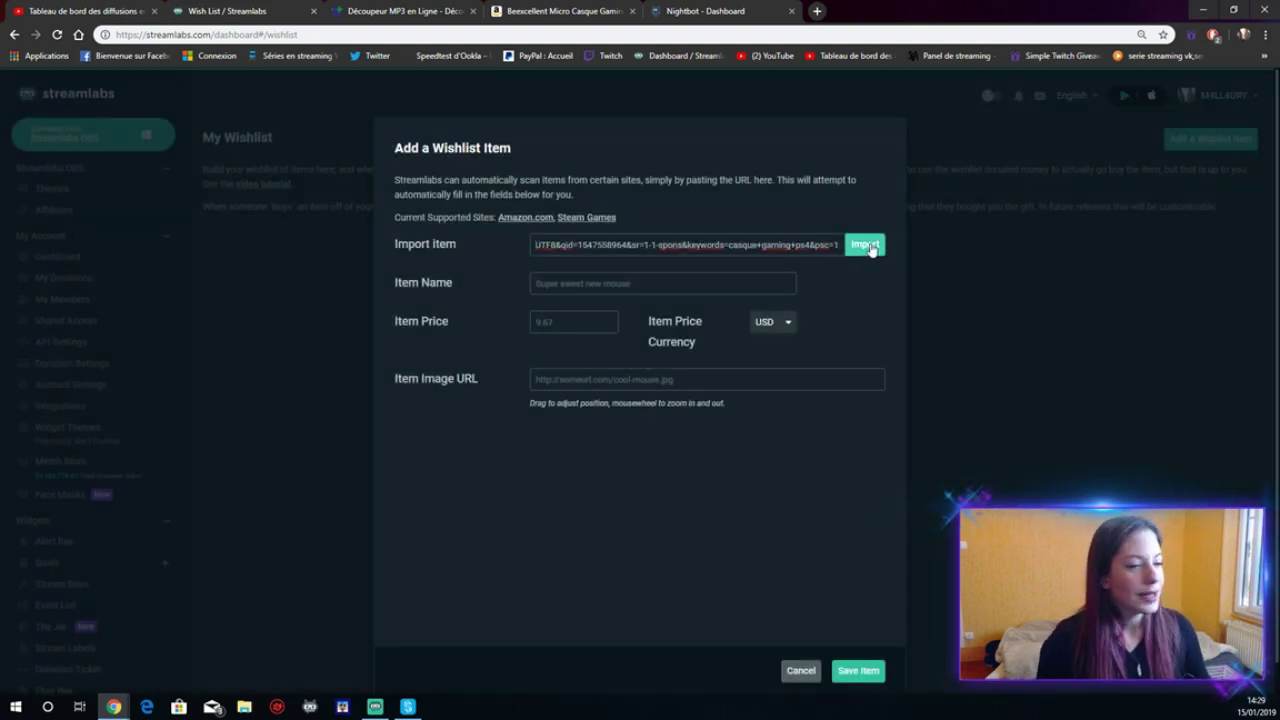
pyautogui.click(866, 246)
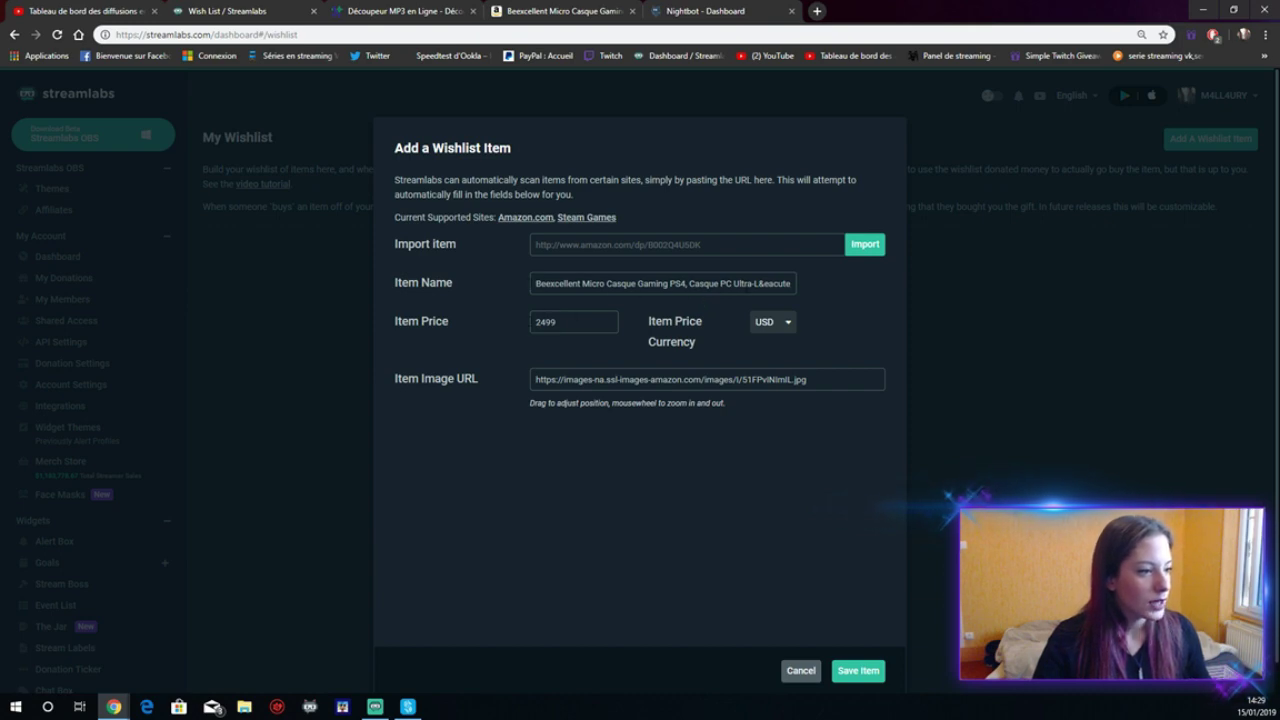
# Step: Set the headset's price currency to EUR, glance back at its Amazon product page, and save the wishlist item
pyautogui.click(773, 321)
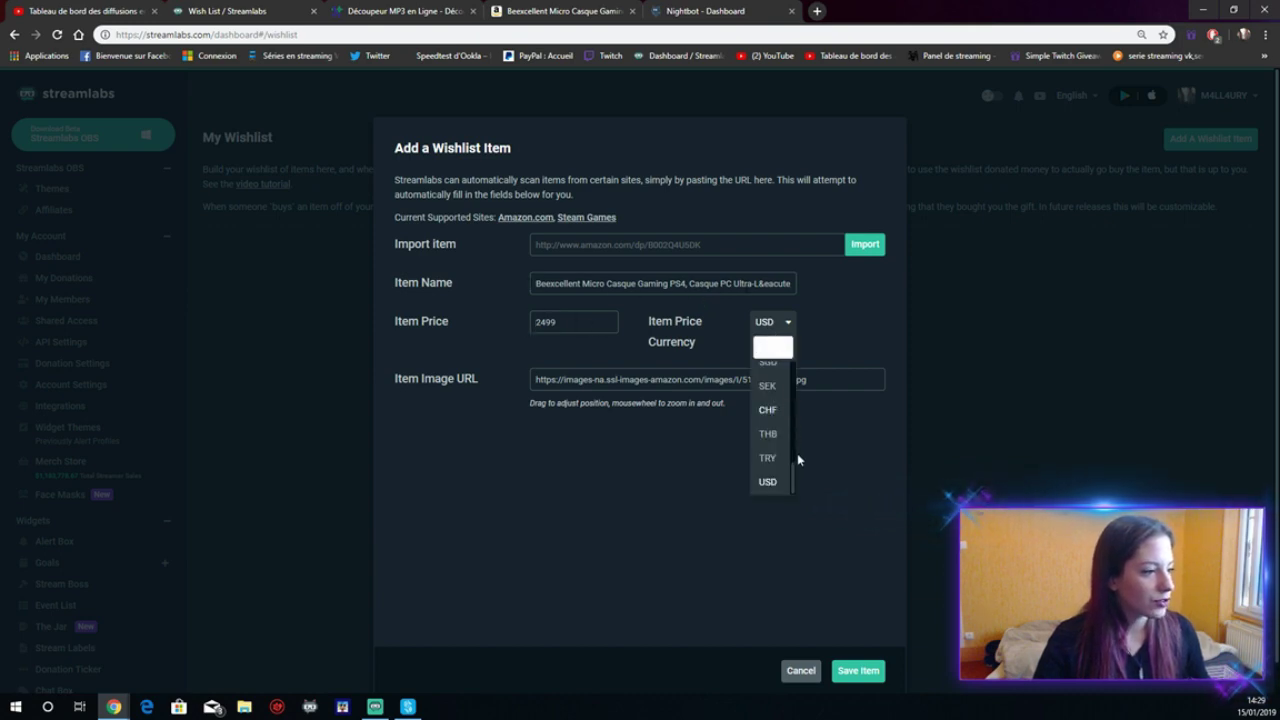
pyautogui.moveTo(793, 470); pyautogui.dragTo(790, 405)
pyautogui.click(777, 425)
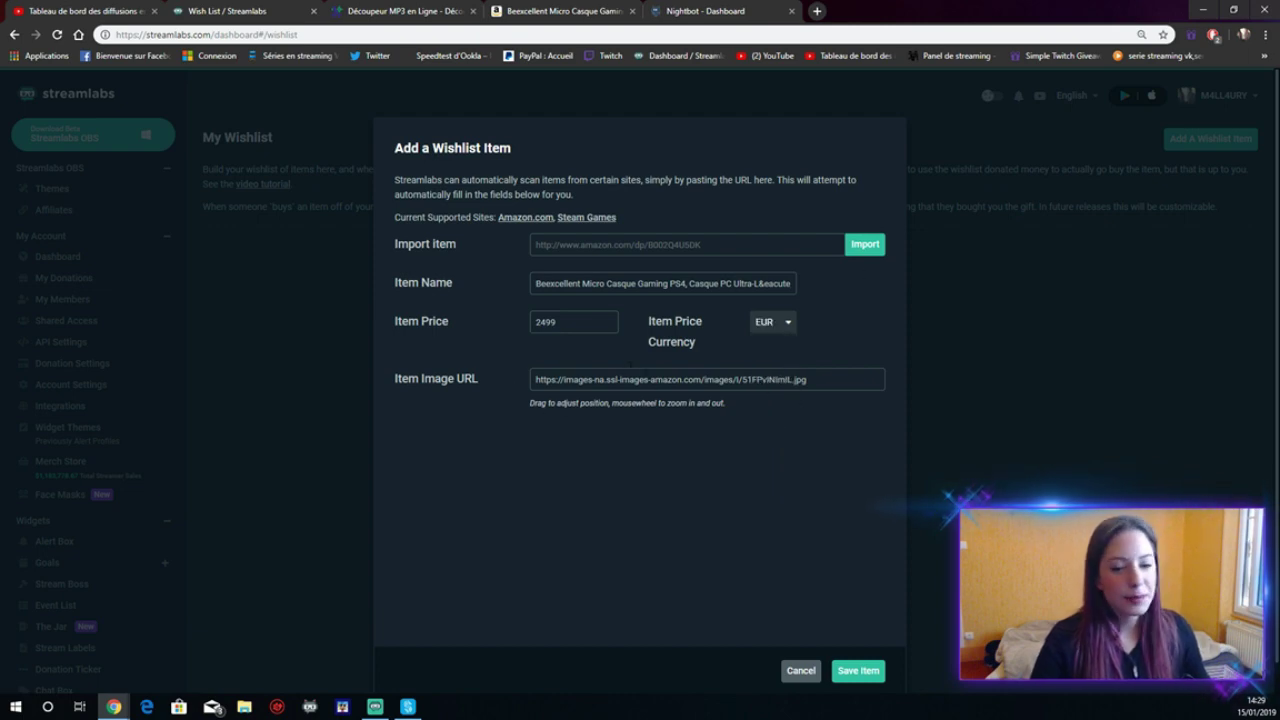
pyautogui.click(540, 11)
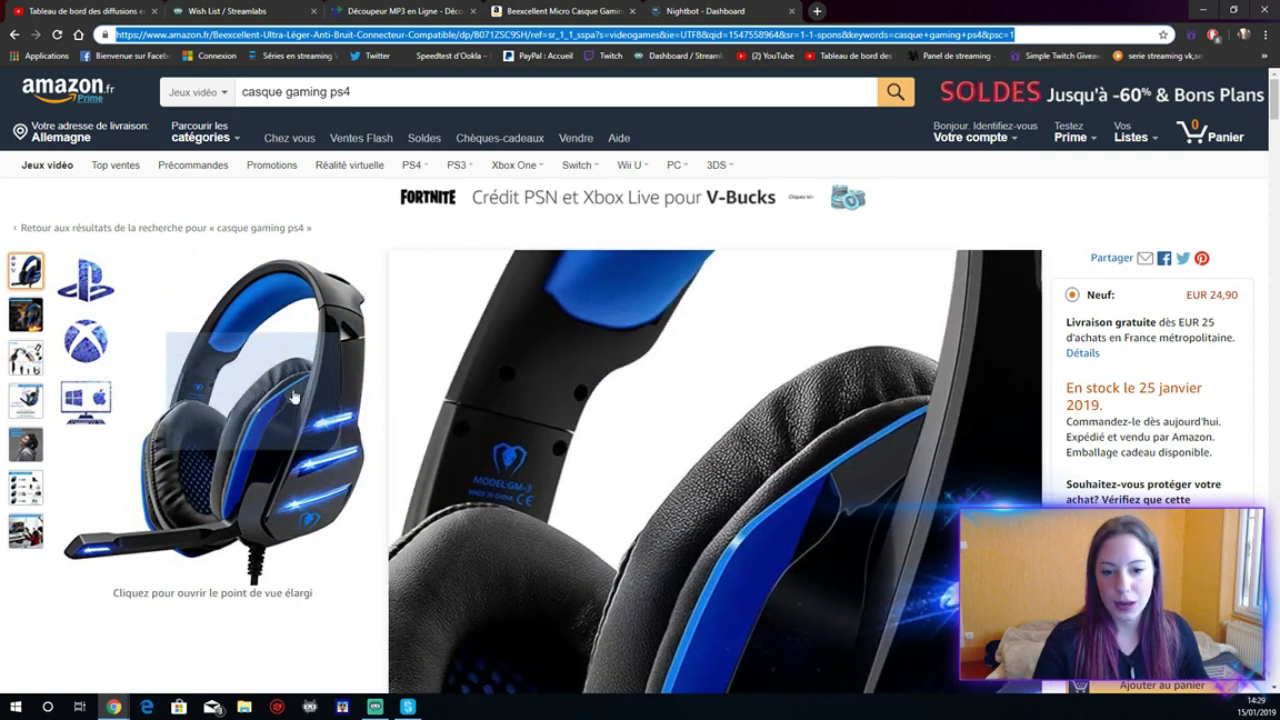
pyautogui.click(238, 11)
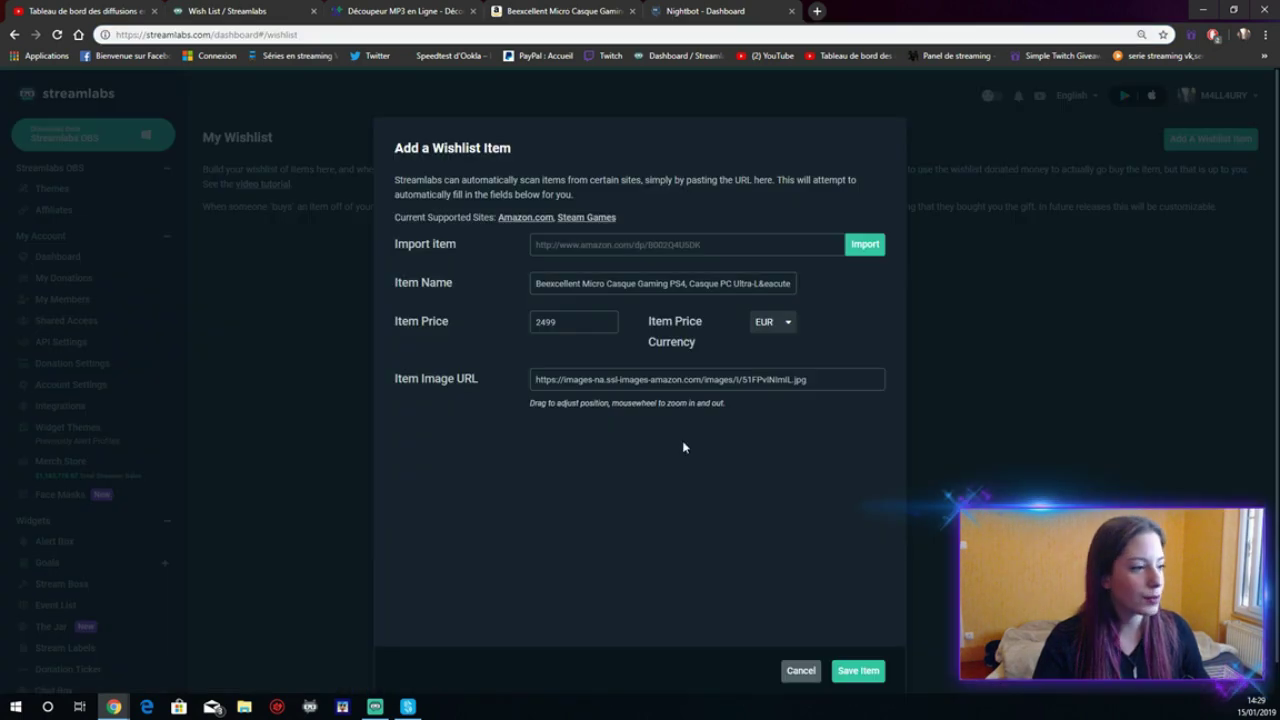
pyautogui.click(852, 670)
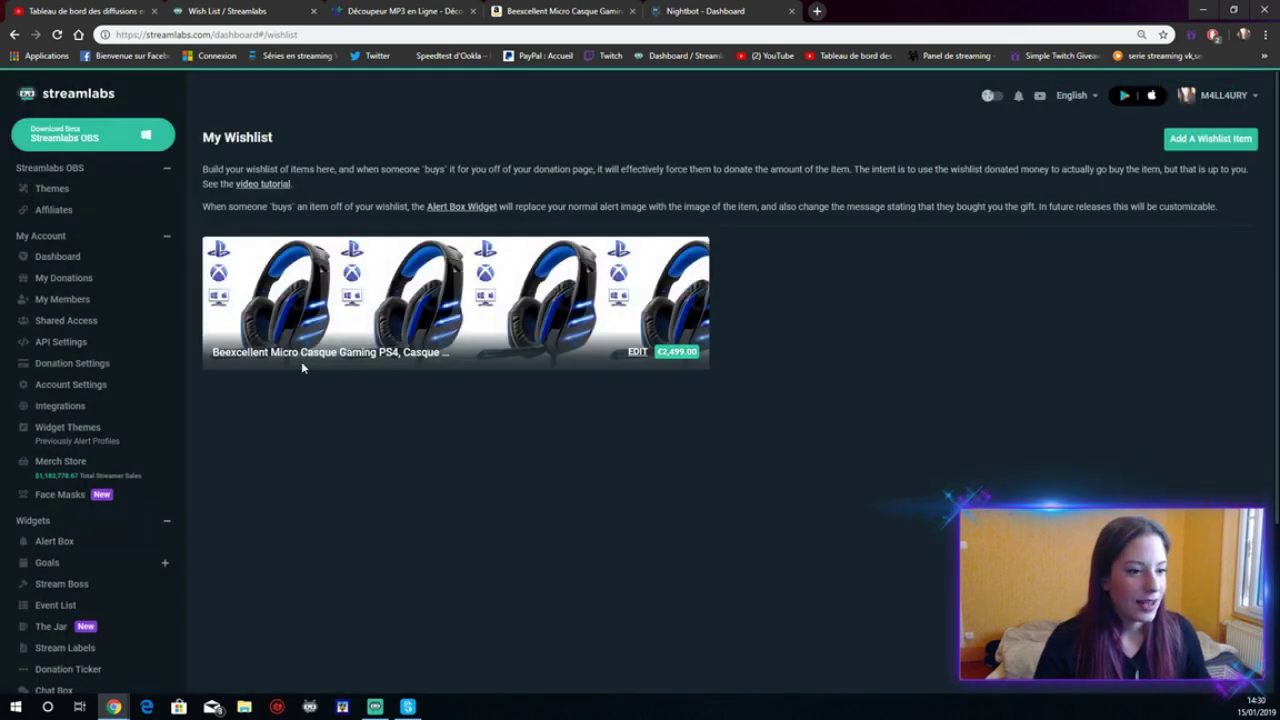
# Step: Go back to the donation settings and open the public tip page from its link
pyautogui.click(75, 365)
pyautogui.click(265, 204)
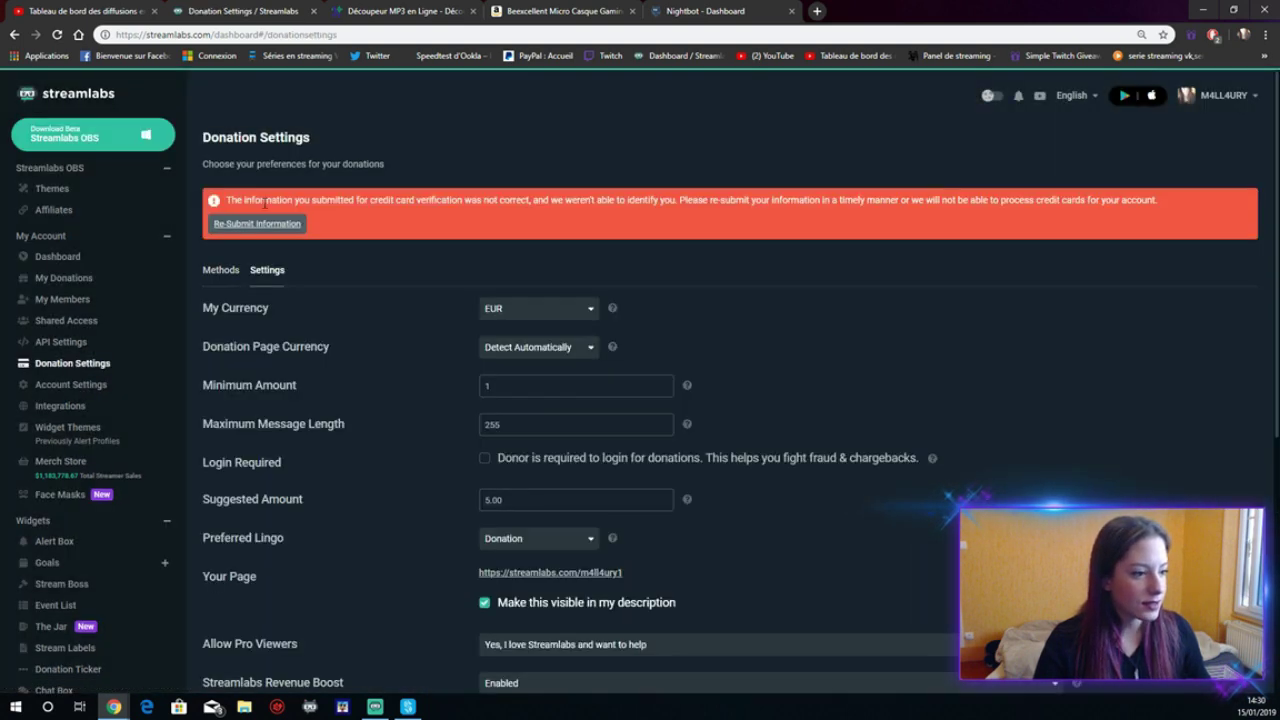
pyautogui.scroll(-1, 689, 418)
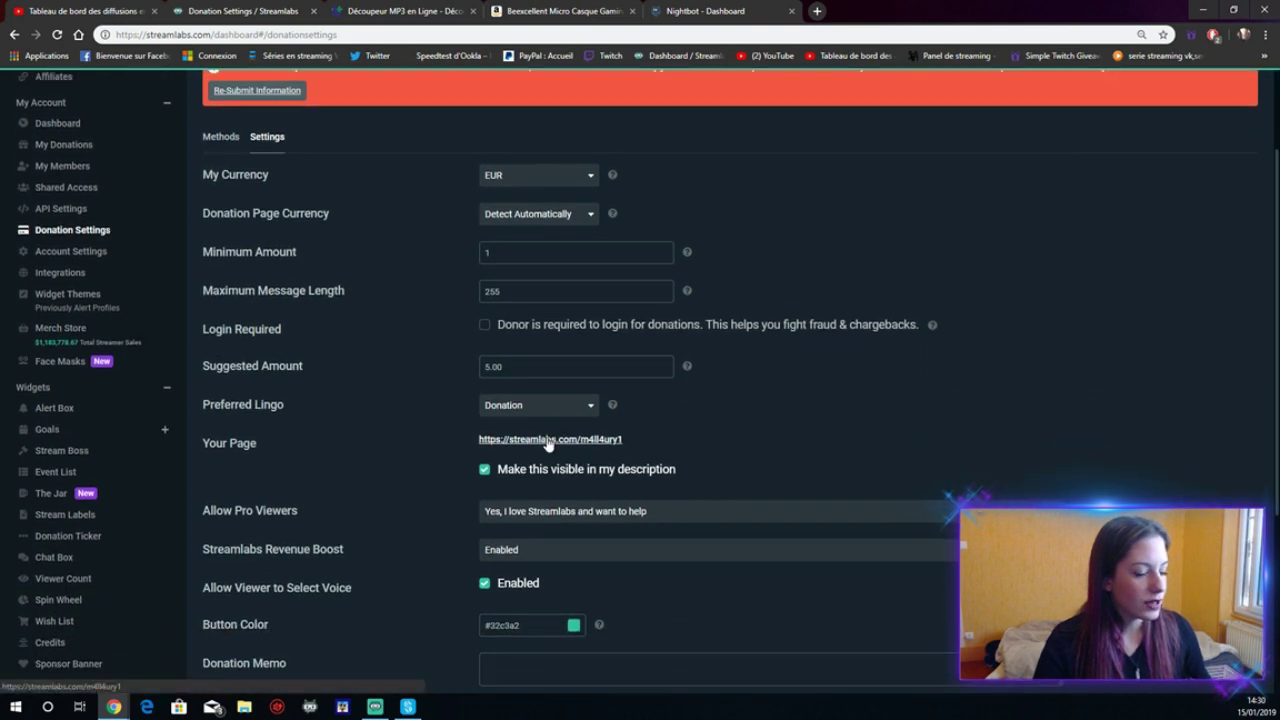
pyautogui.click(548, 440)
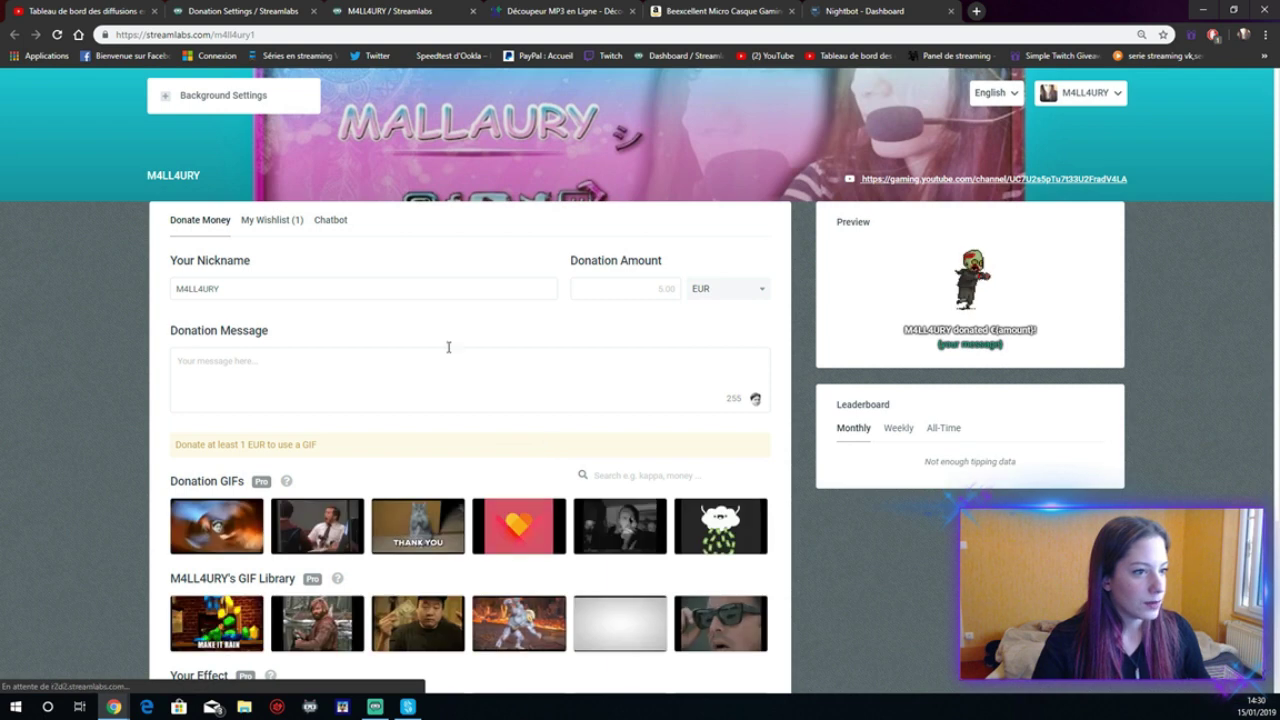
# Step: Choose the headset from the tip page's wishlist and look over the gift form's nickname, amount and message fields
pyautogui.click(283, 221)
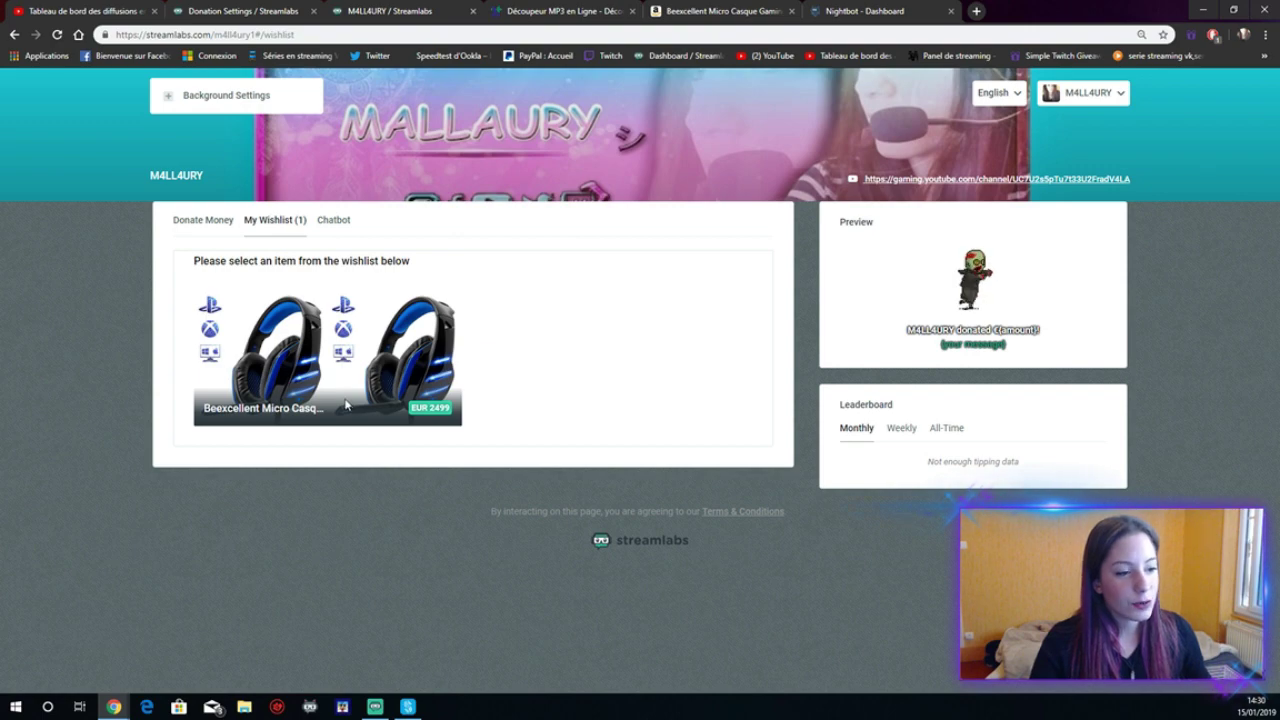
pyautogui.click(275, 346)
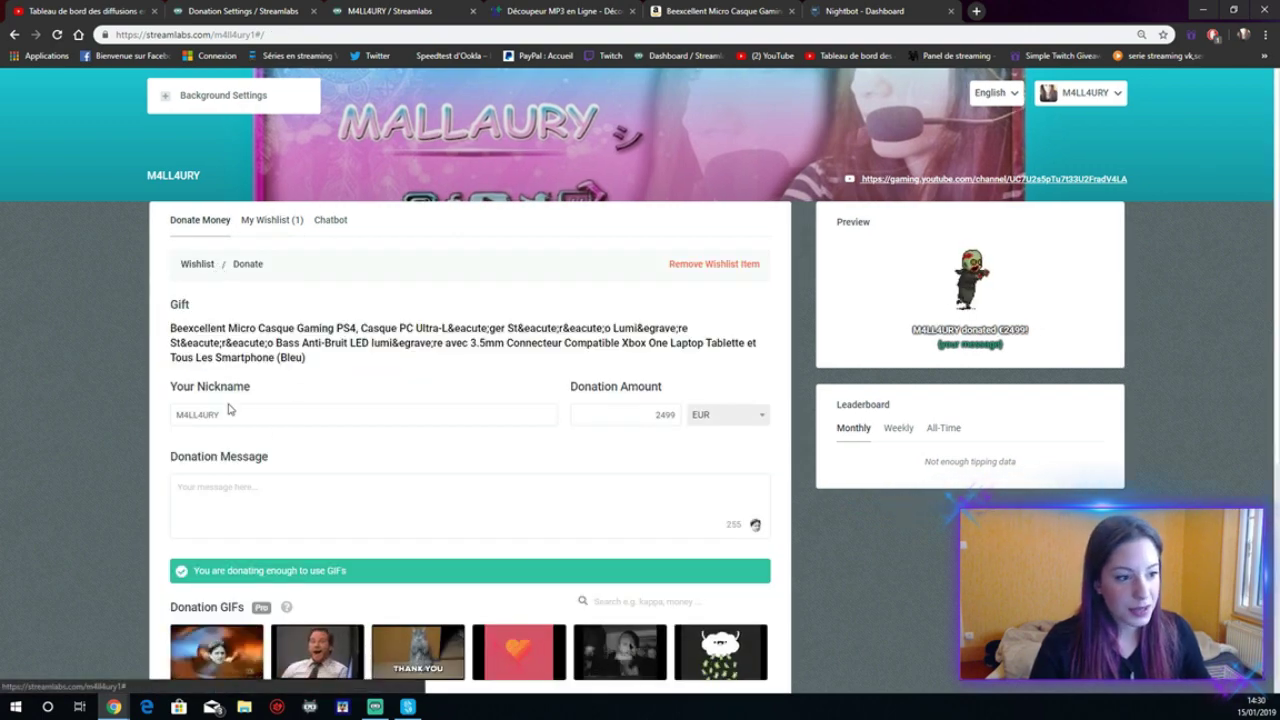
pyautogui.moveTo(263, 414); pyautogui.dragTo(175, 418)
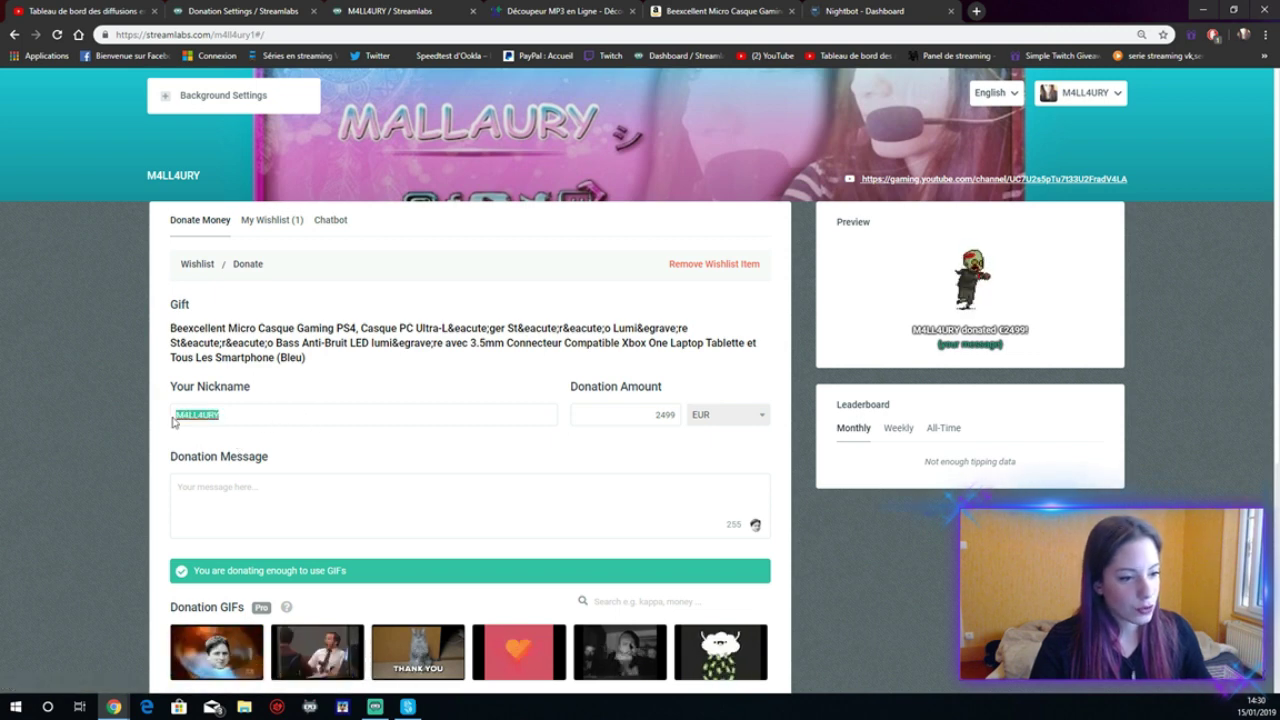
pyautogui.click(263, 509)
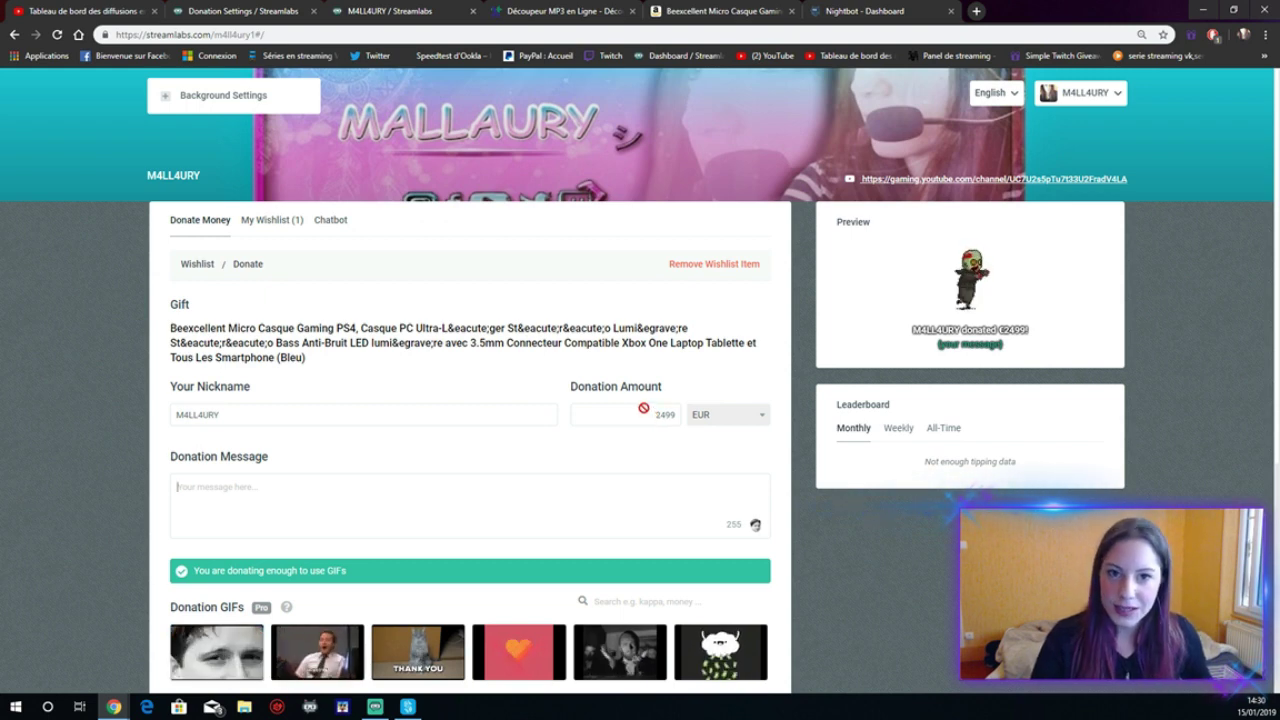
# Step: Close the tip page, Streamlabs, audio cutter and Amazon pages to switch to the Nightbot dashboard
pyautogui.click(472, 11)
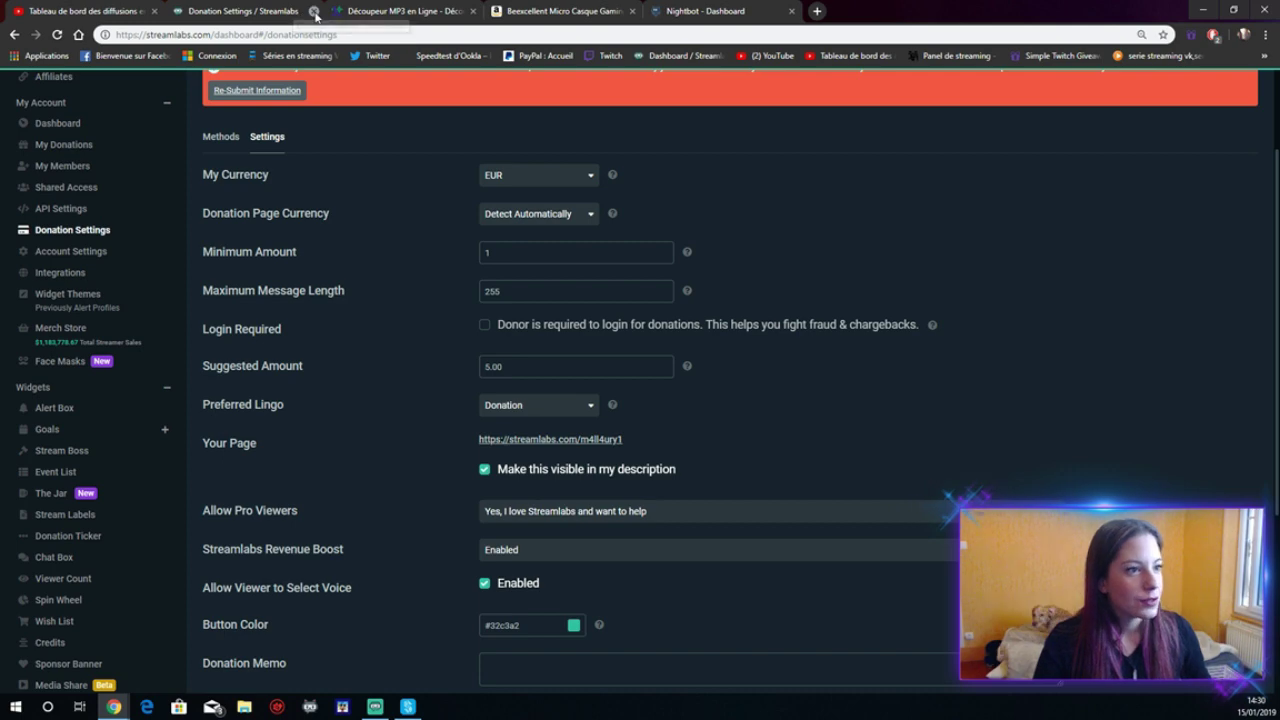
pyautogui.click(314, 12)
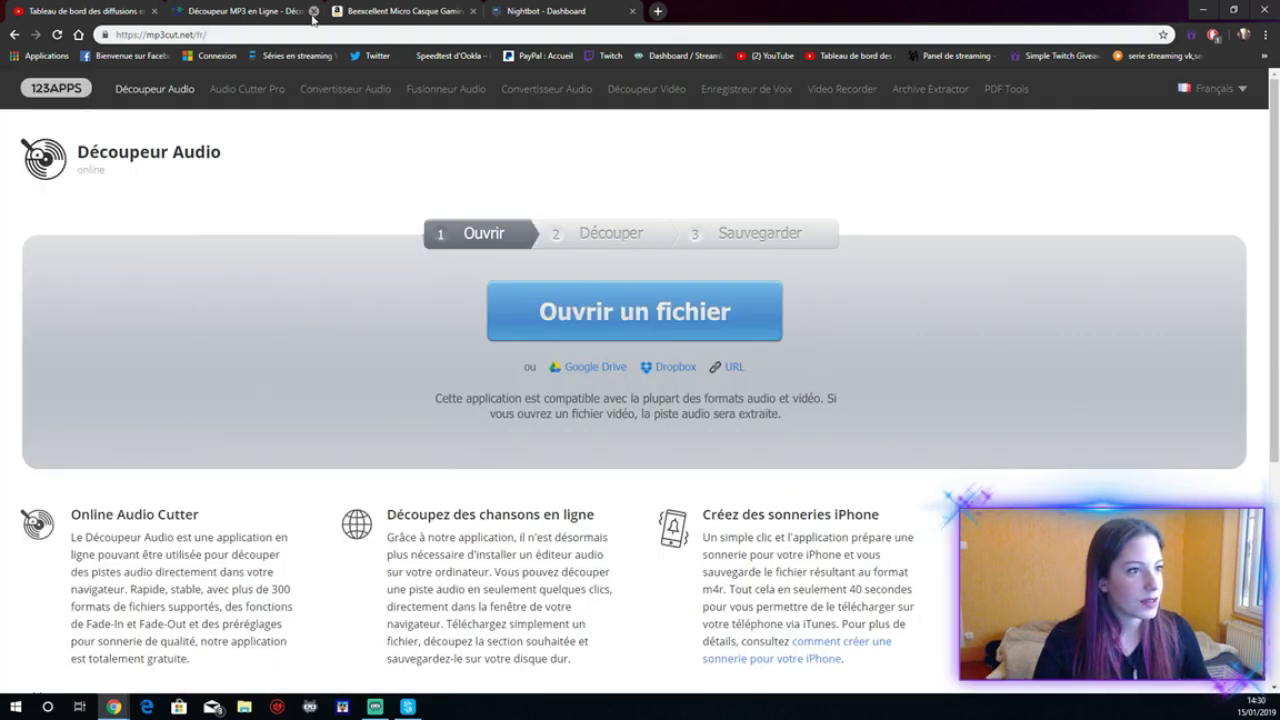
pyautogui.click(314, 11)
pyautogui.click(314, 11)
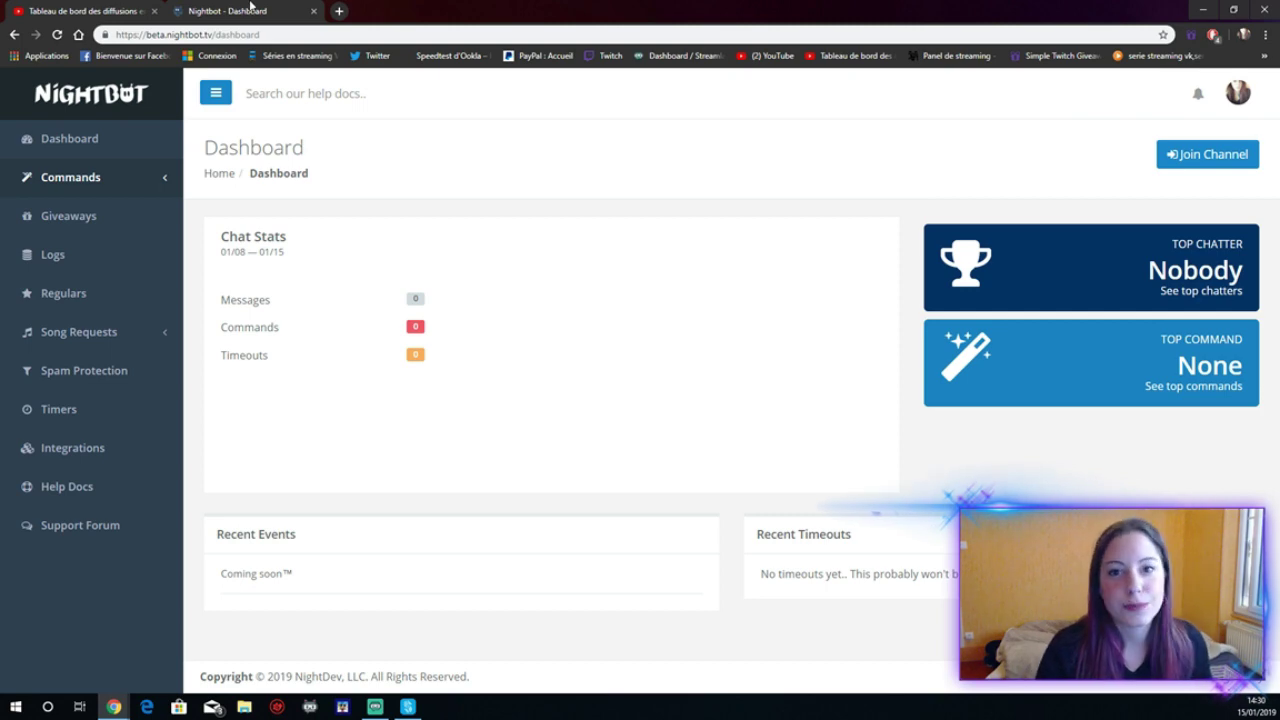
# Step: Log out of Nightbot and sign back in with YouTube, choosing the Google account and authorizing nightbot.tv's access
pyautogui.click(1240, 93)
pyautogui.click(1184, 209)
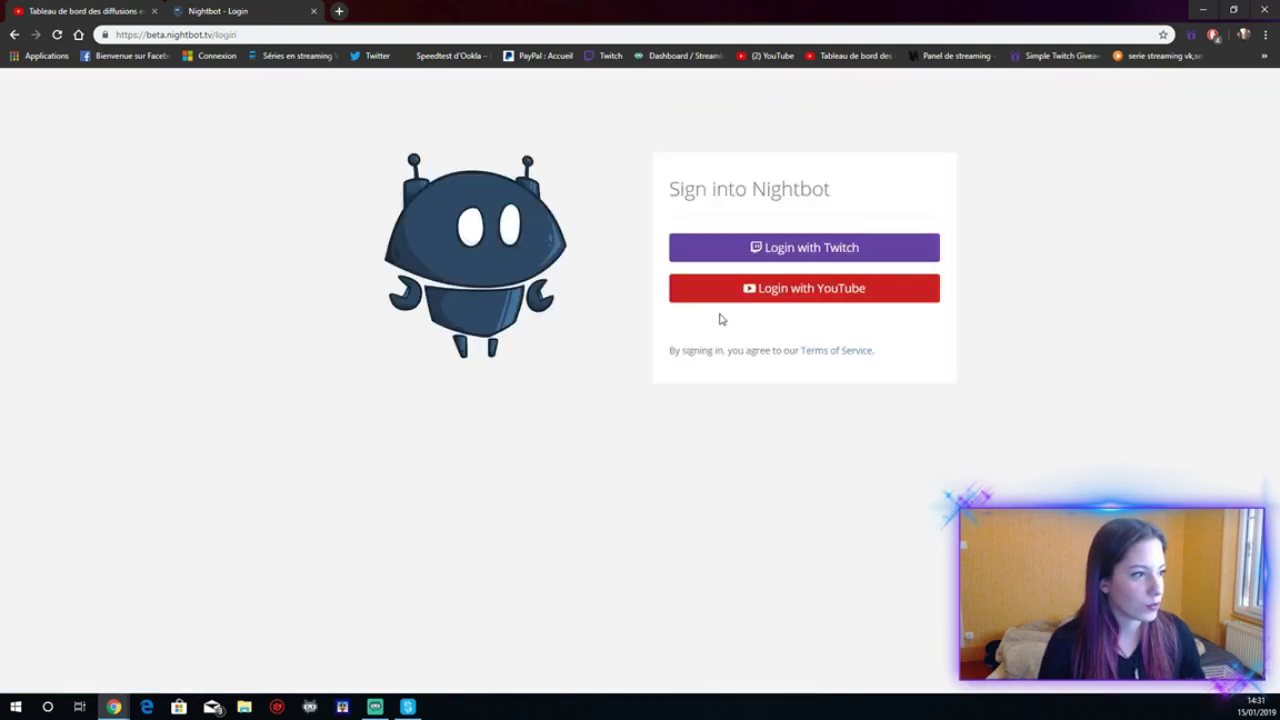
pyautogui.click(769, 302)
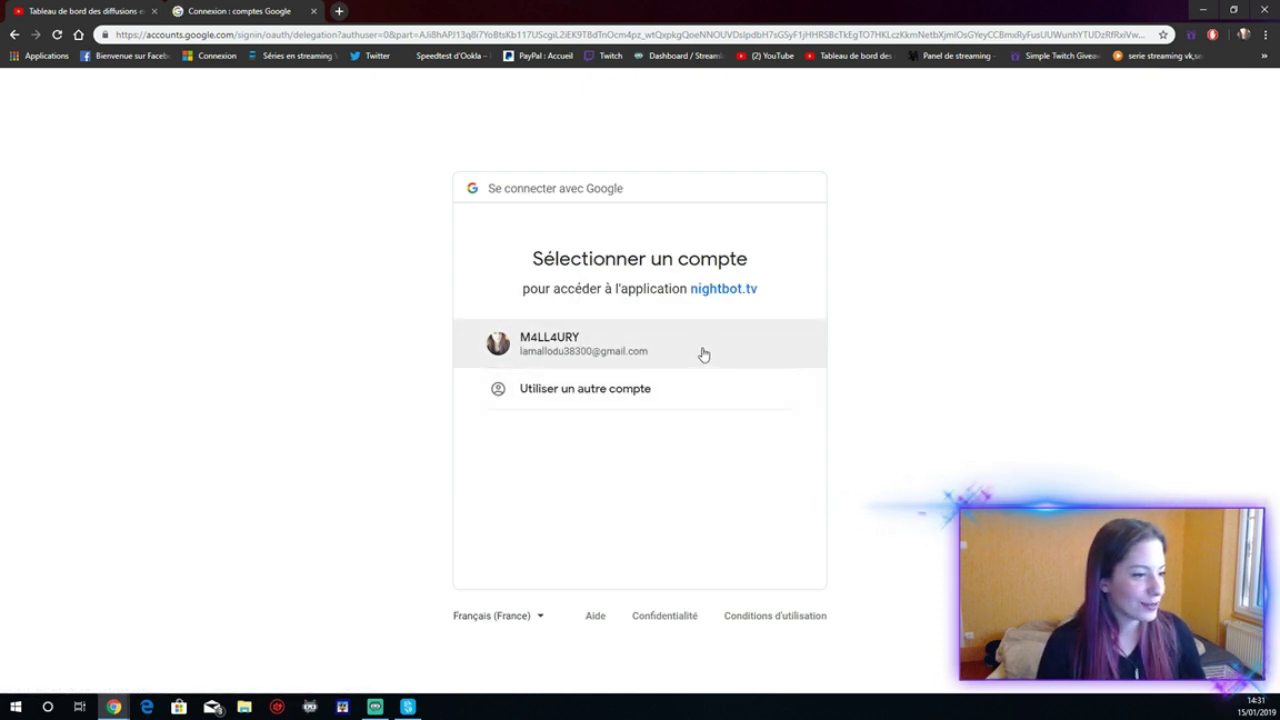
pyautogui.click(703, 354)
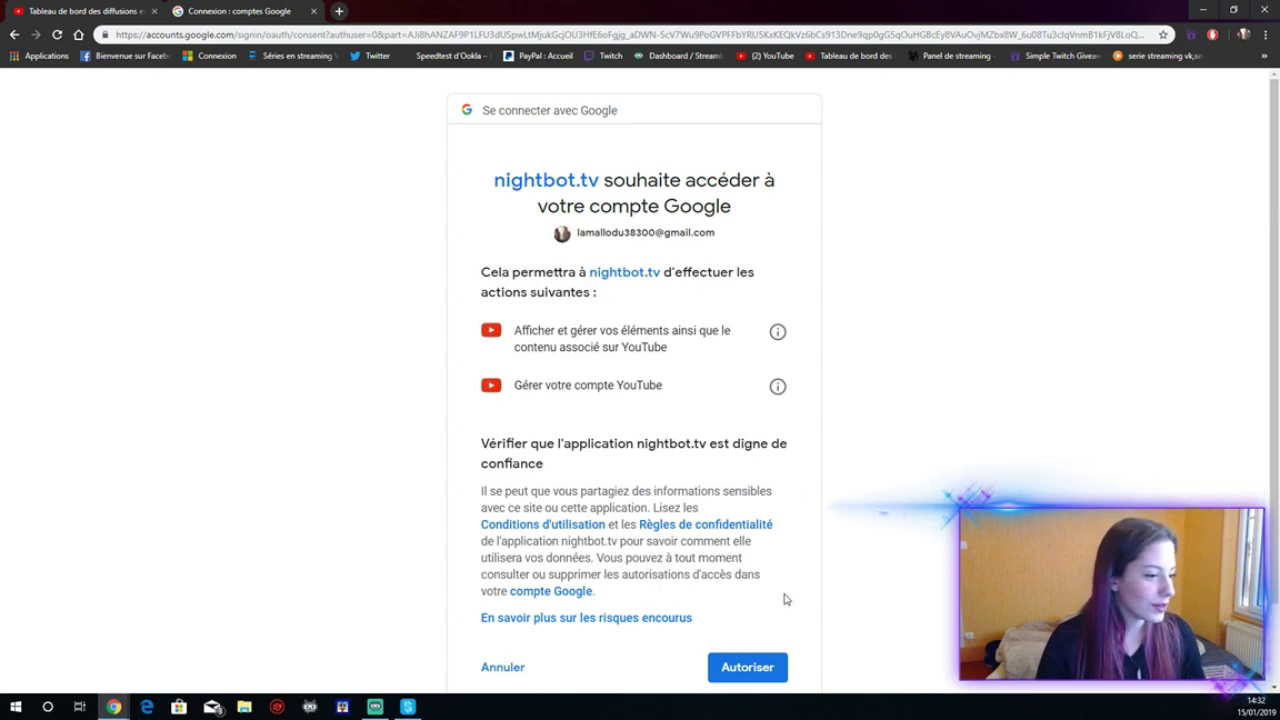
pyautogui.click(750, 667)
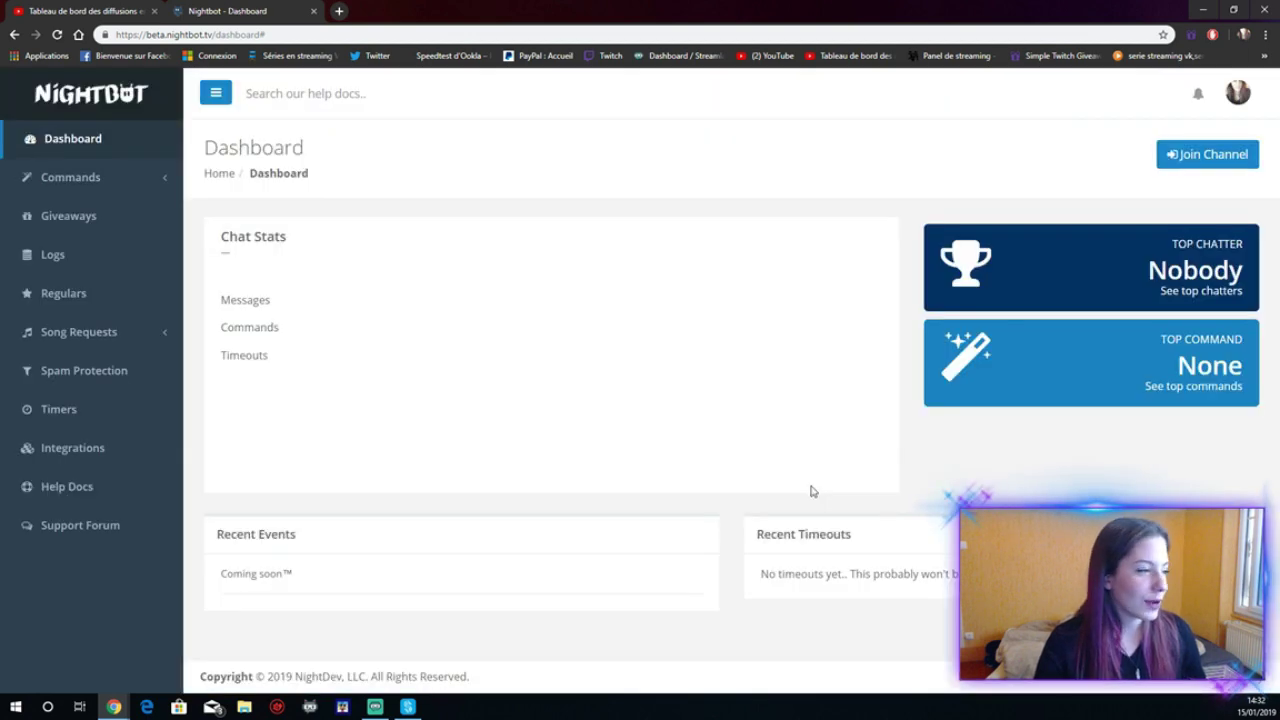
# Step: Have Nightbot join the channel and open the linked YouTube Community Settings in a separate page
pyautogui.click(1203, 162)
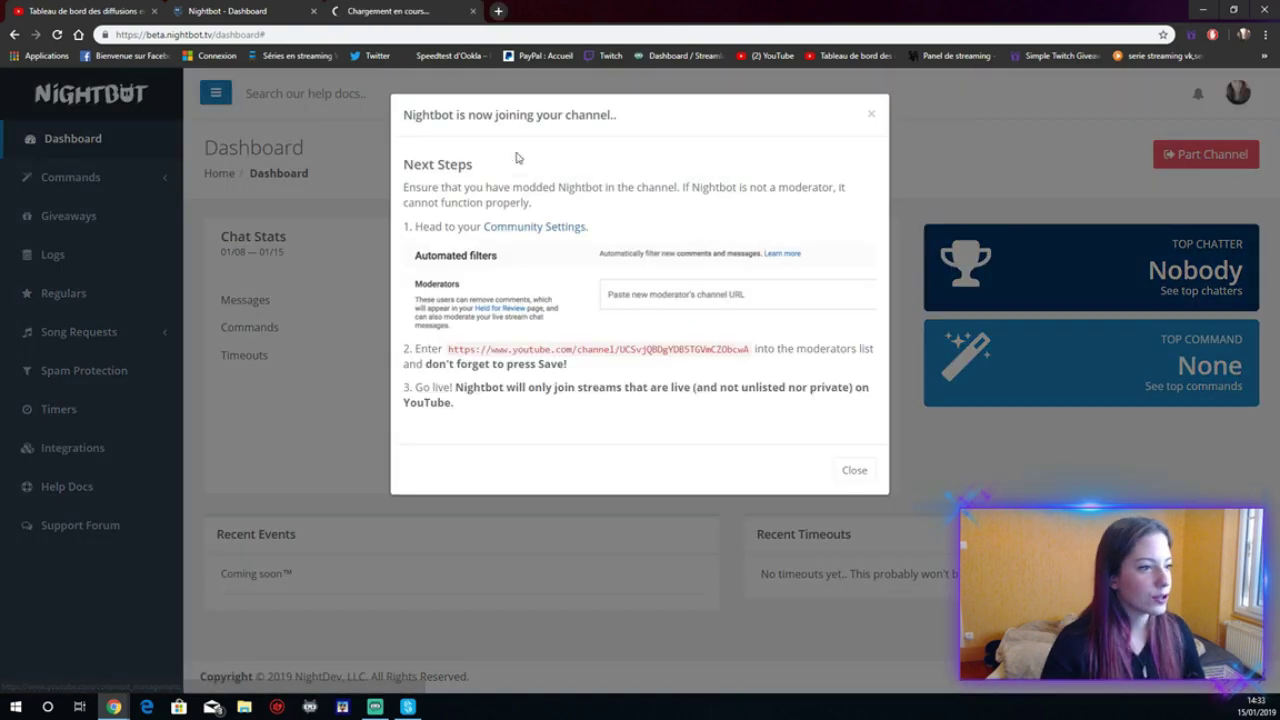
pyautogui.middleClick(530, 228)
pyautogui.click(345, 10)
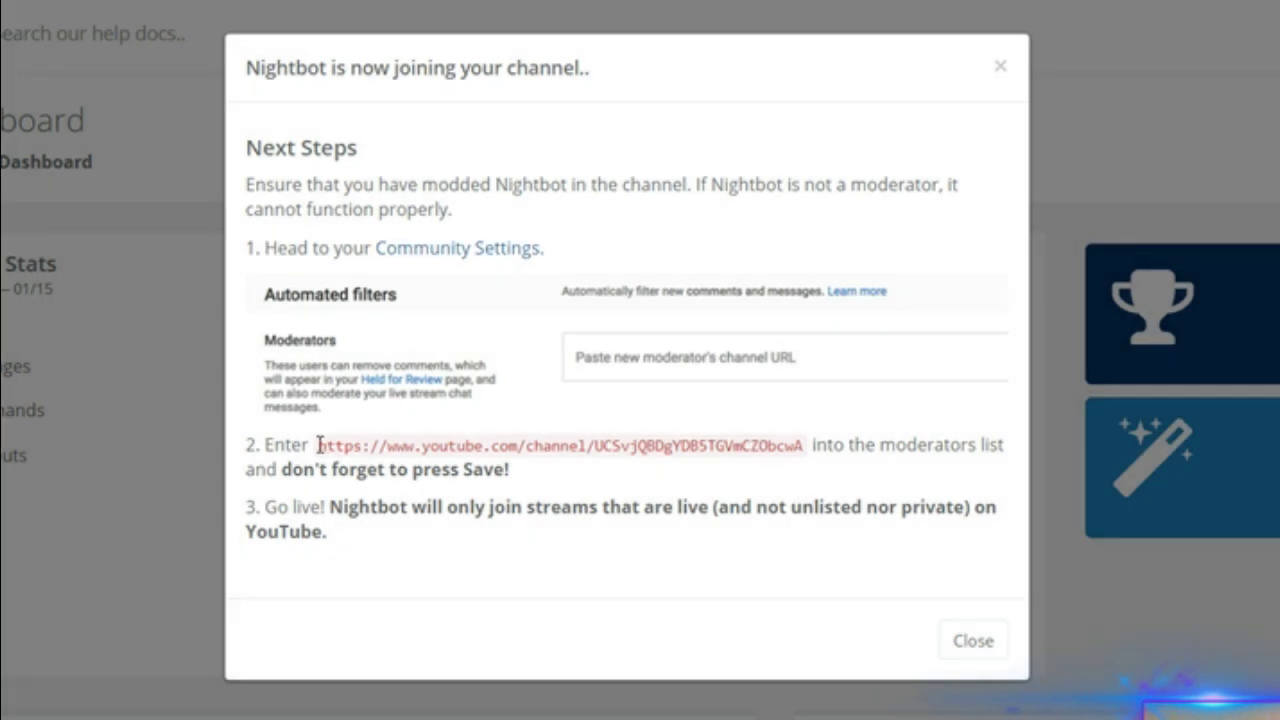
pyautogui.moveTo(318, 445); pyautogui.dragTo(808, 453)
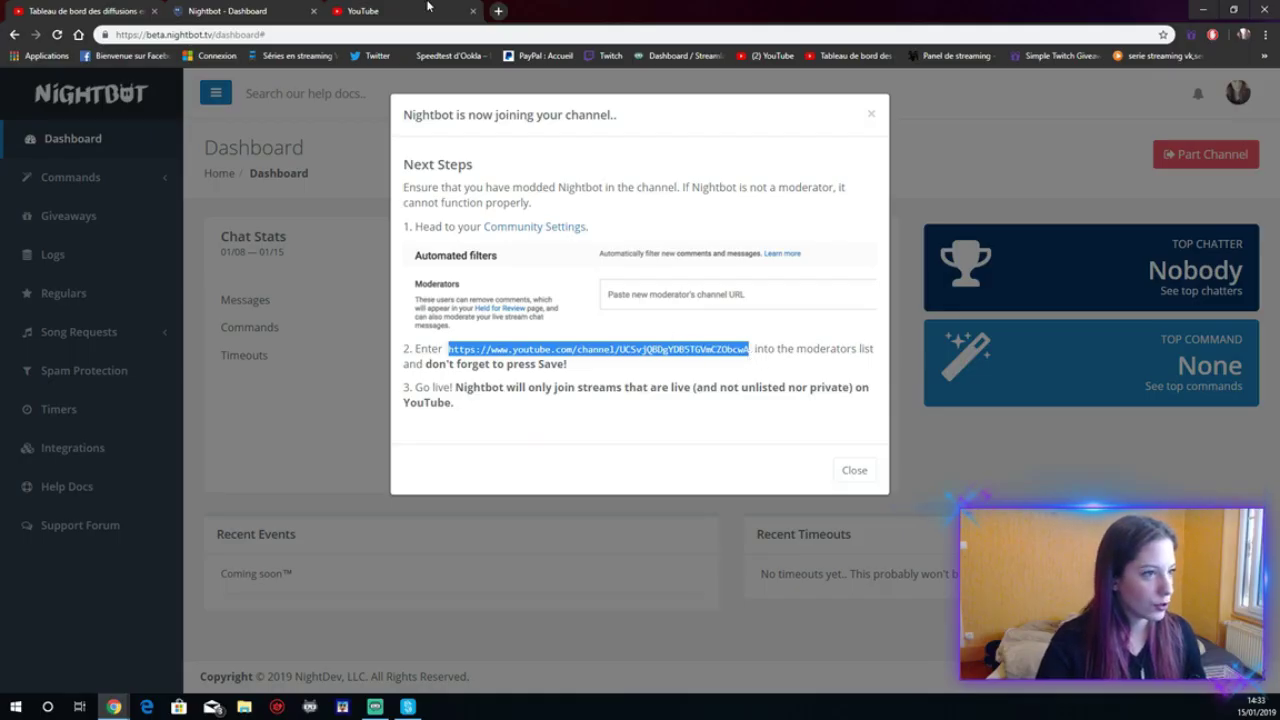
pyautogui.click(427, 6)
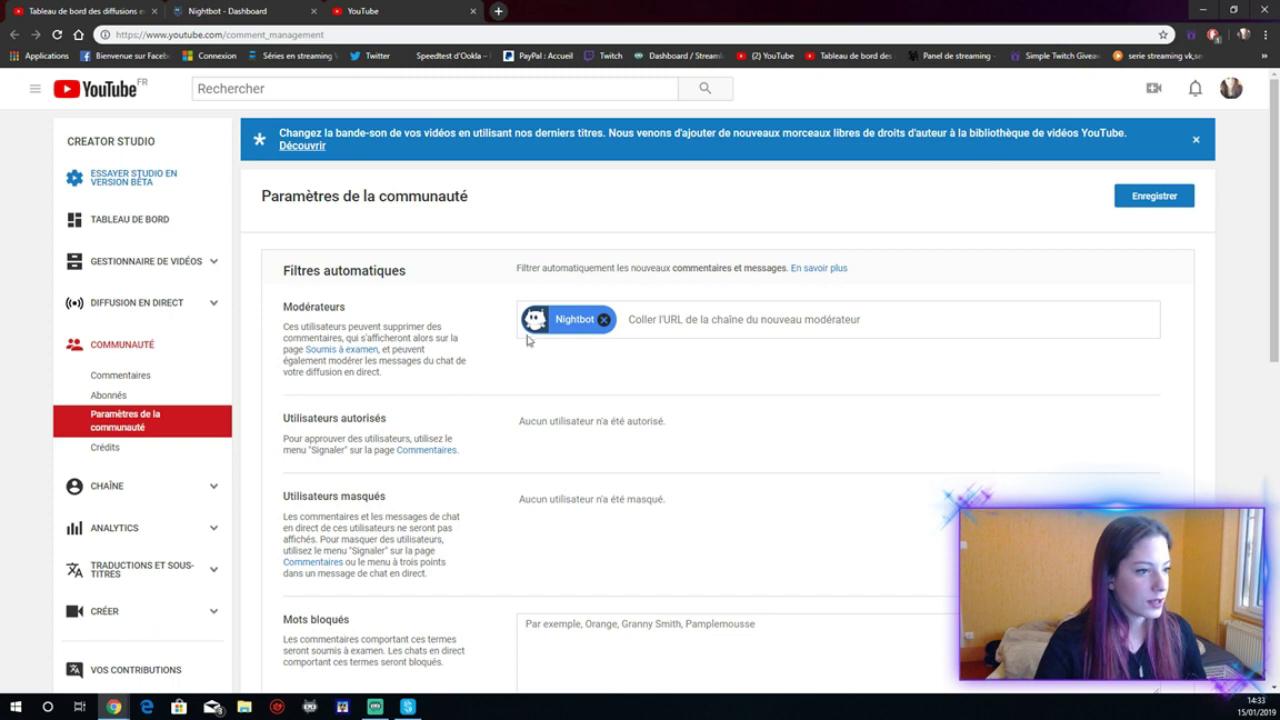
pyautogui.write('youtube.com/channel/UCSvjQBDgYDB5TGVmCZObcwA')
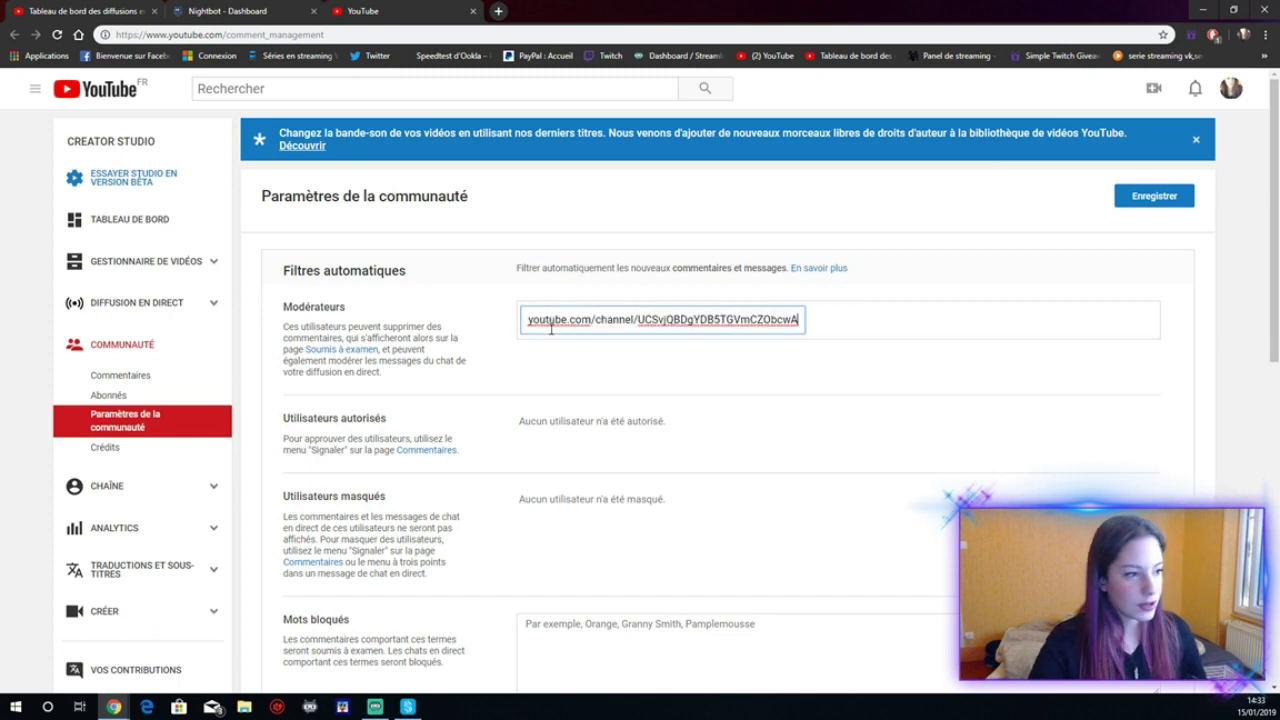
pyautogui.click(690, 366)
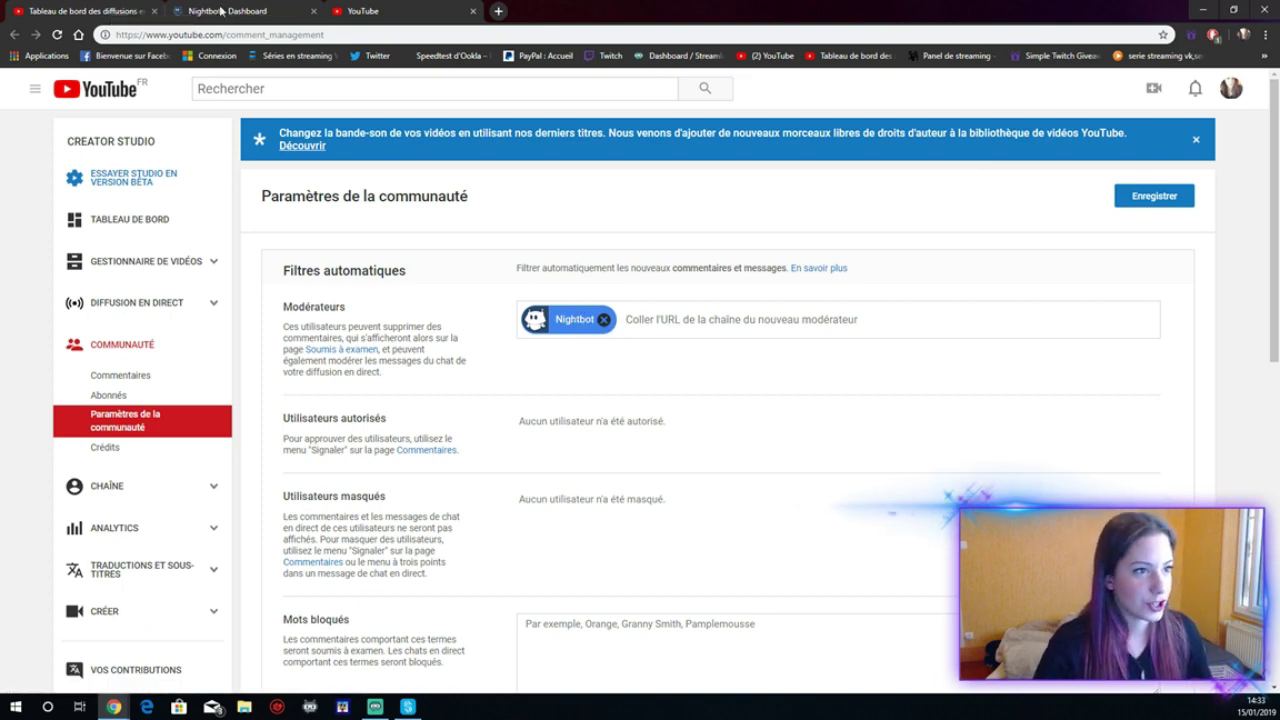
# Step: Return to the Nightbot dashboard and open the list of custom channel commands
pyautogui.click(253, 10)
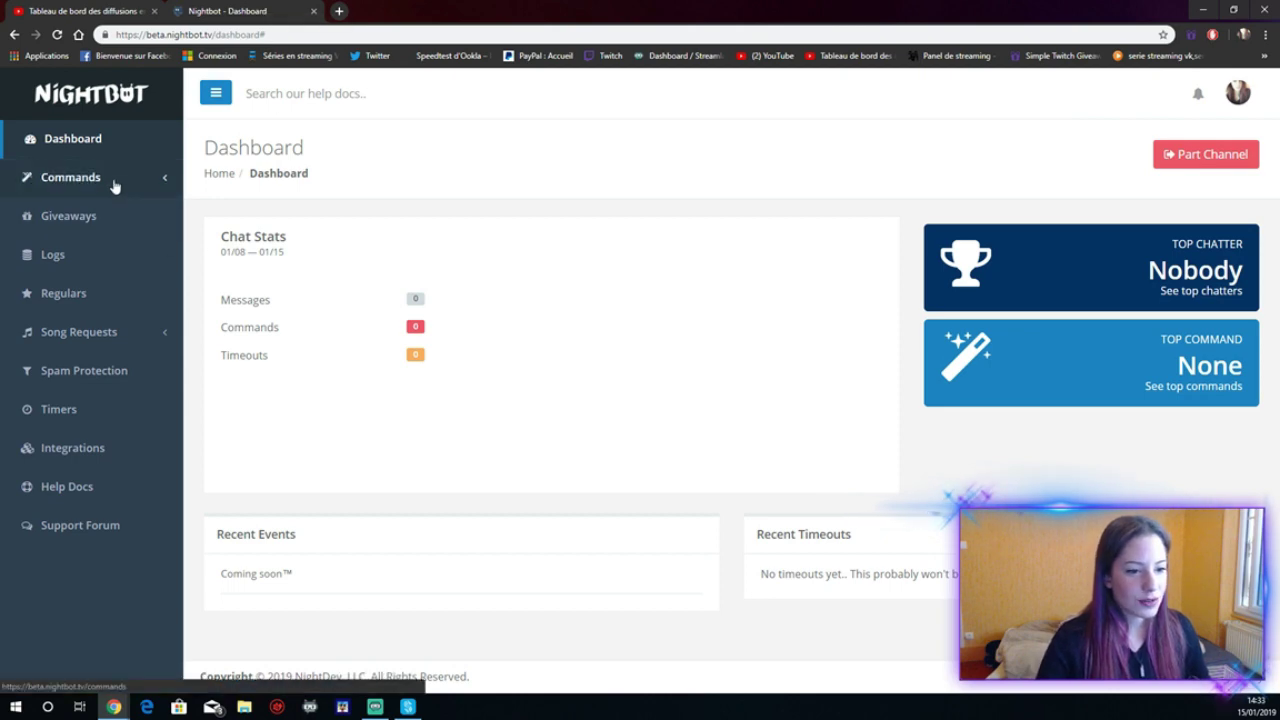
pyautogui.click(114, 184)
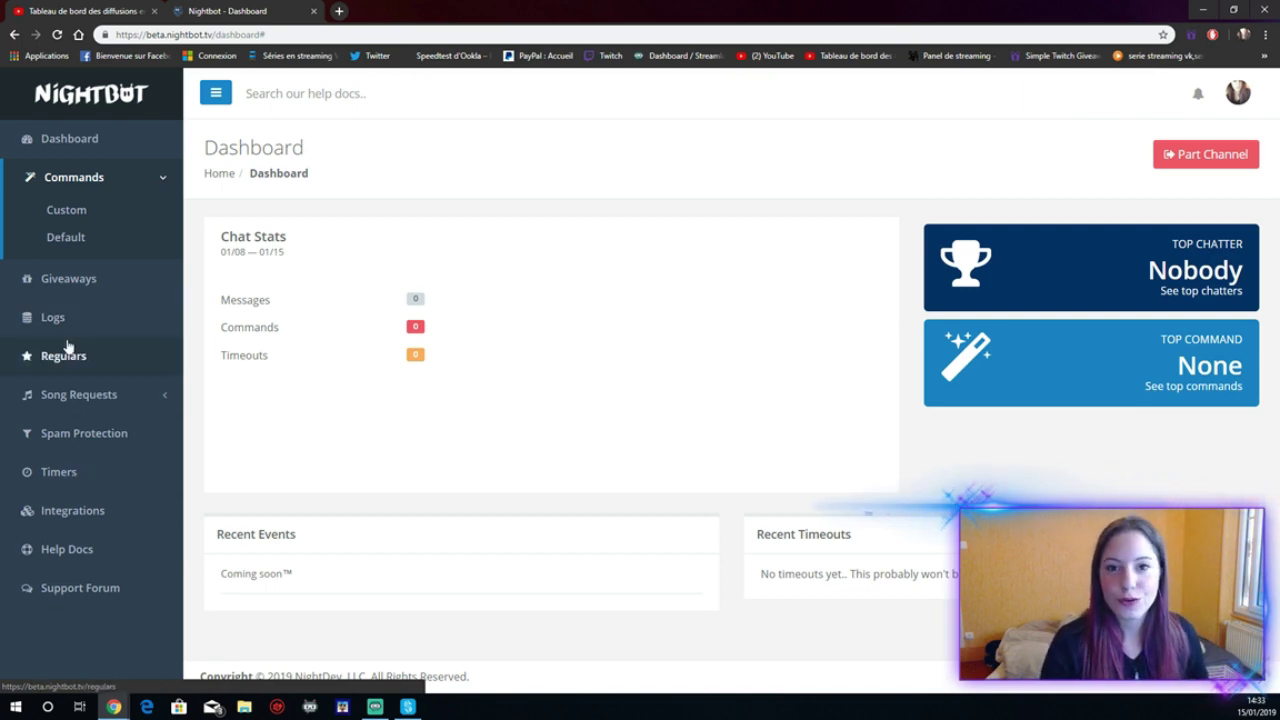
pyautogui.click(66, 210)
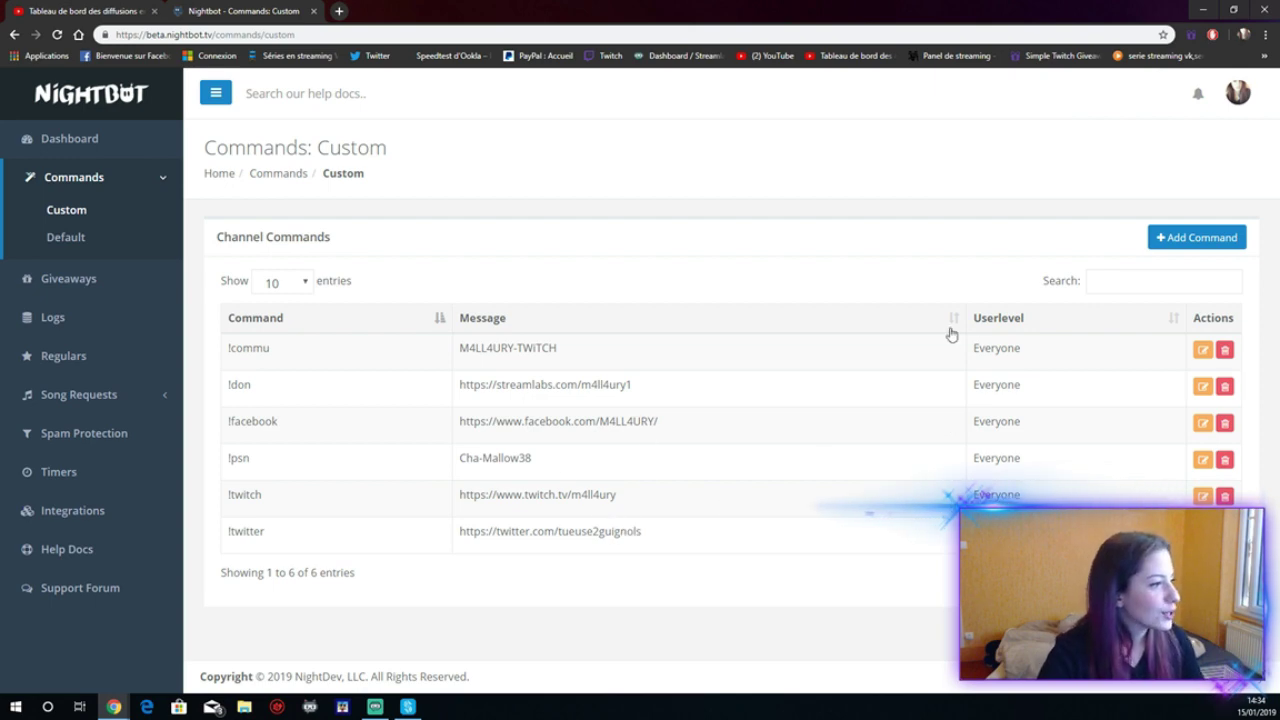
# Step: Start a new custom channel command and name it !don
pyautogui.click(1200, 244)
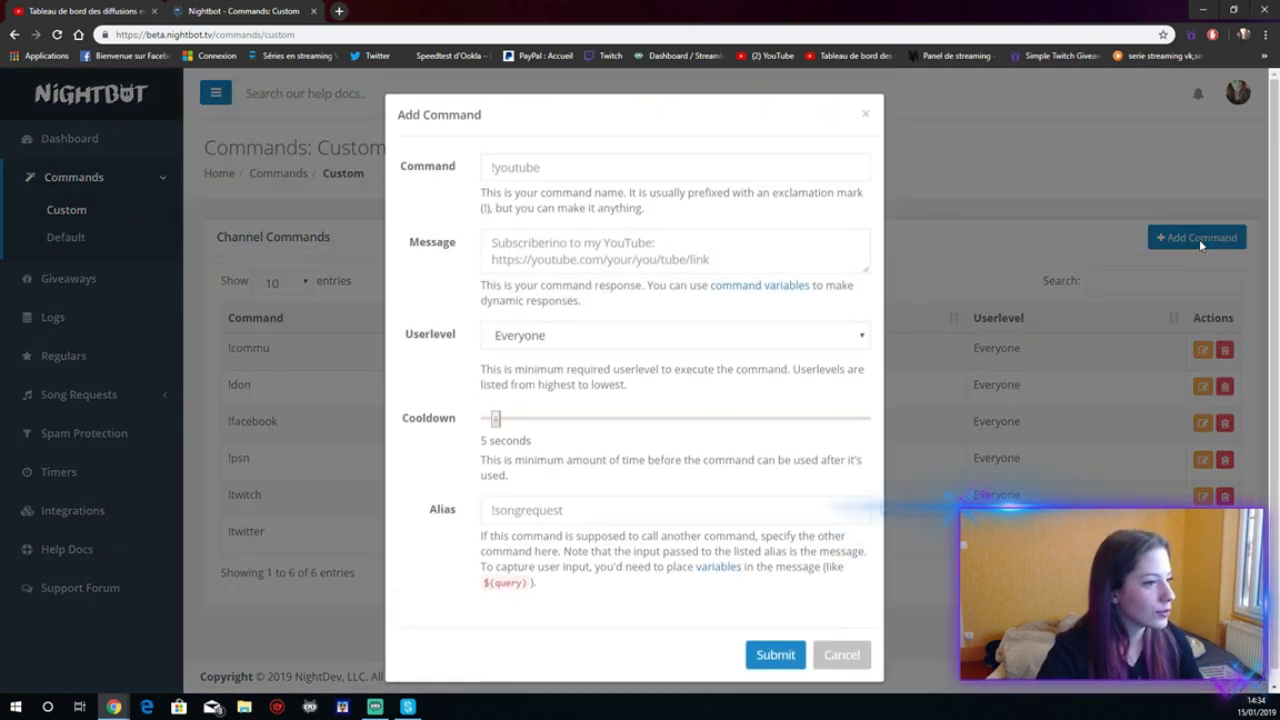
pyautogui.click(581, 167)
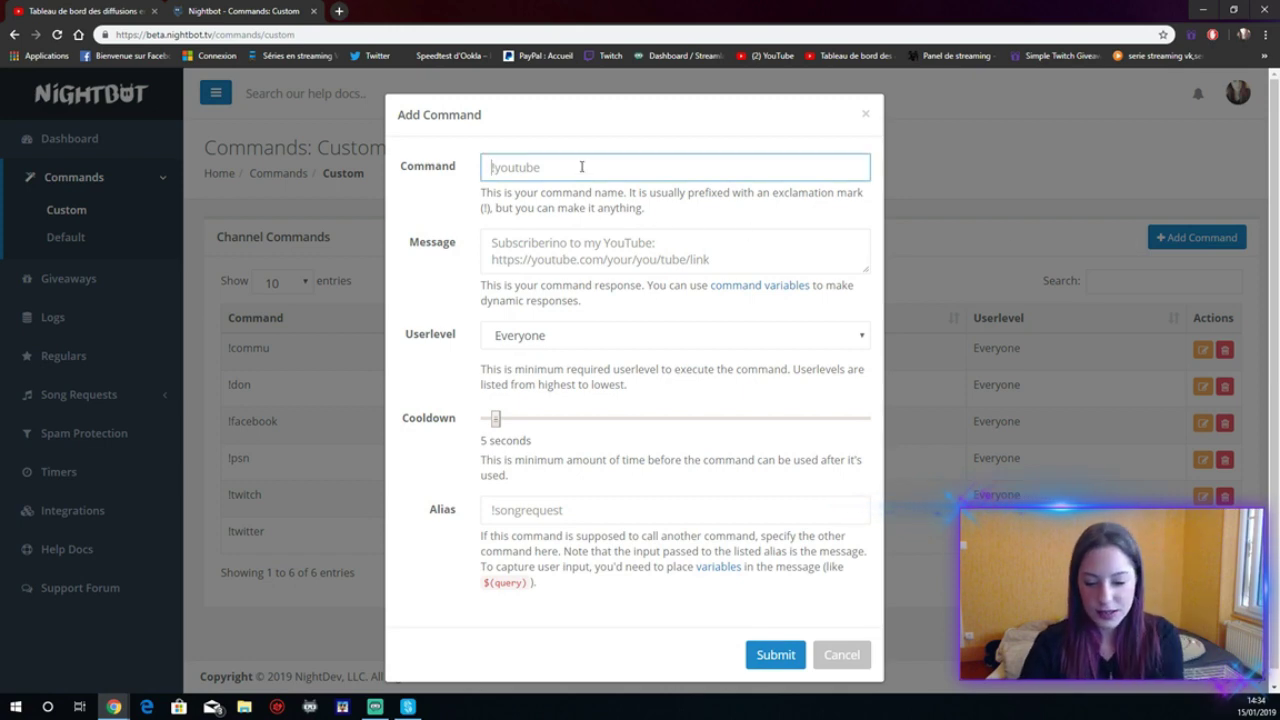
pyautogui.write('!y')
pyautogui.press('BackSpace')
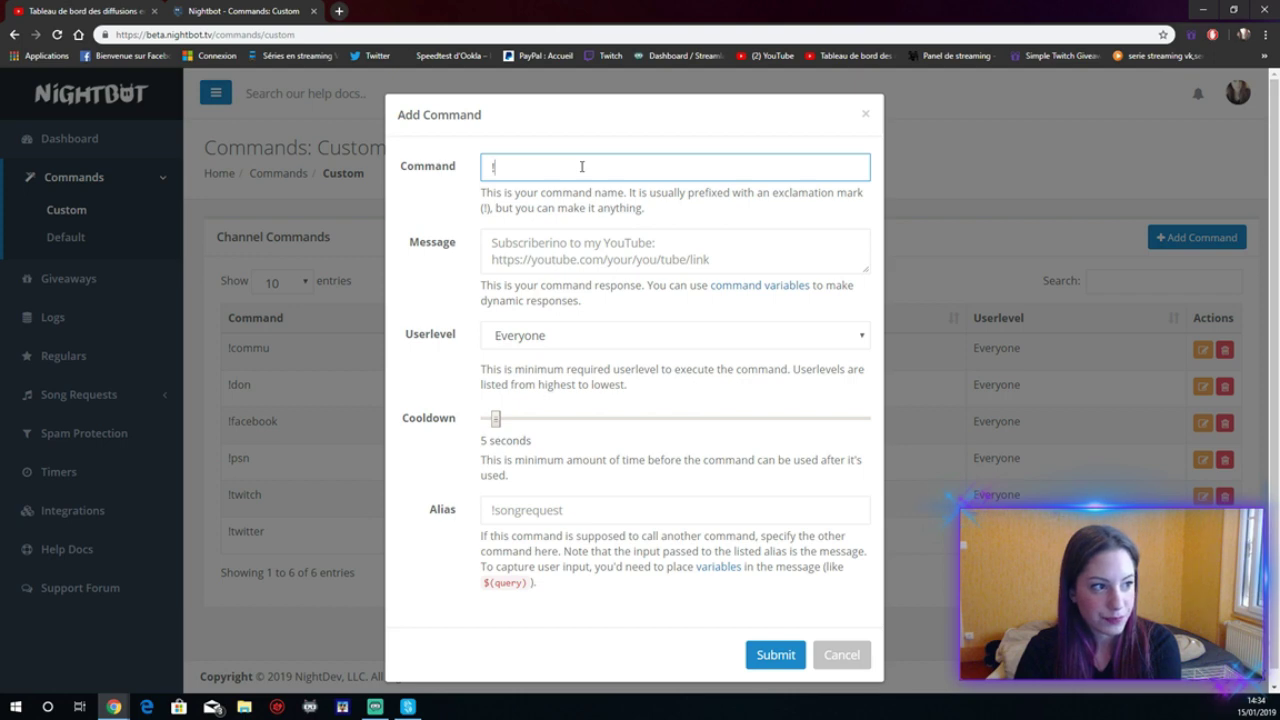
pyautogui.write('don')
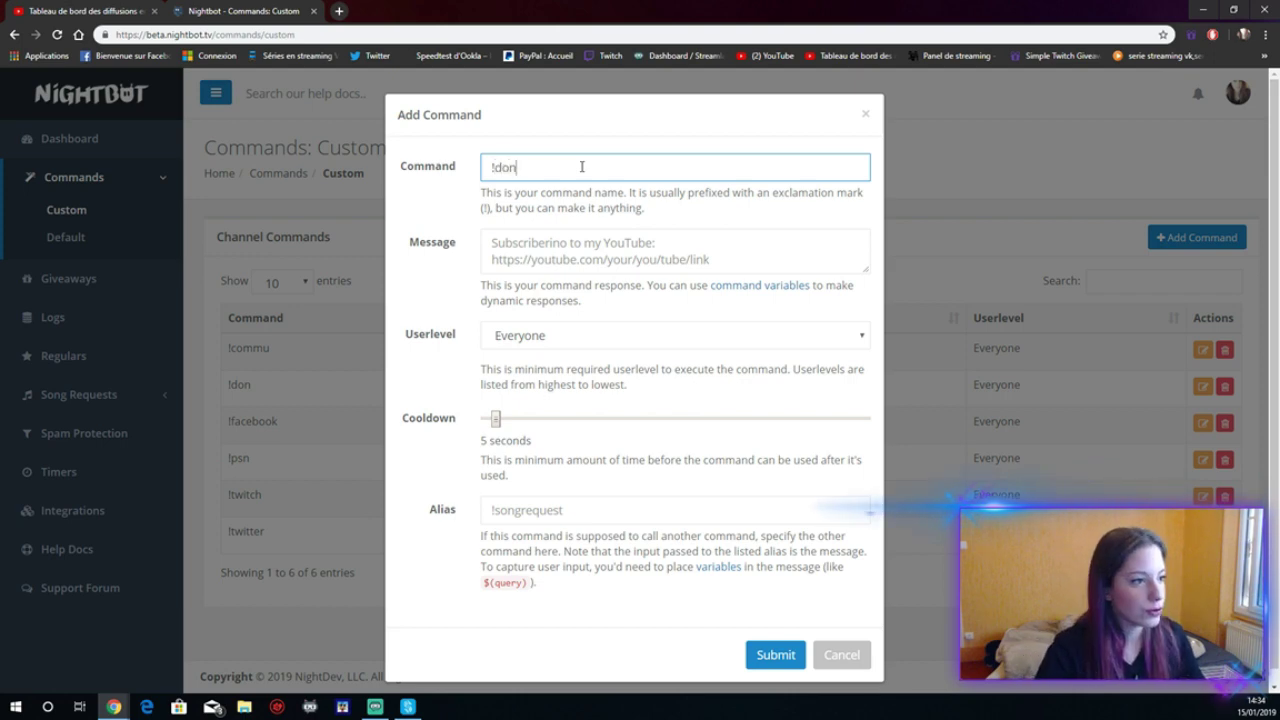
# Step: Copy the address of the Streamlabs donation page from its donation settings link and paste it as the command's message
pyautogui.click(556, 260)
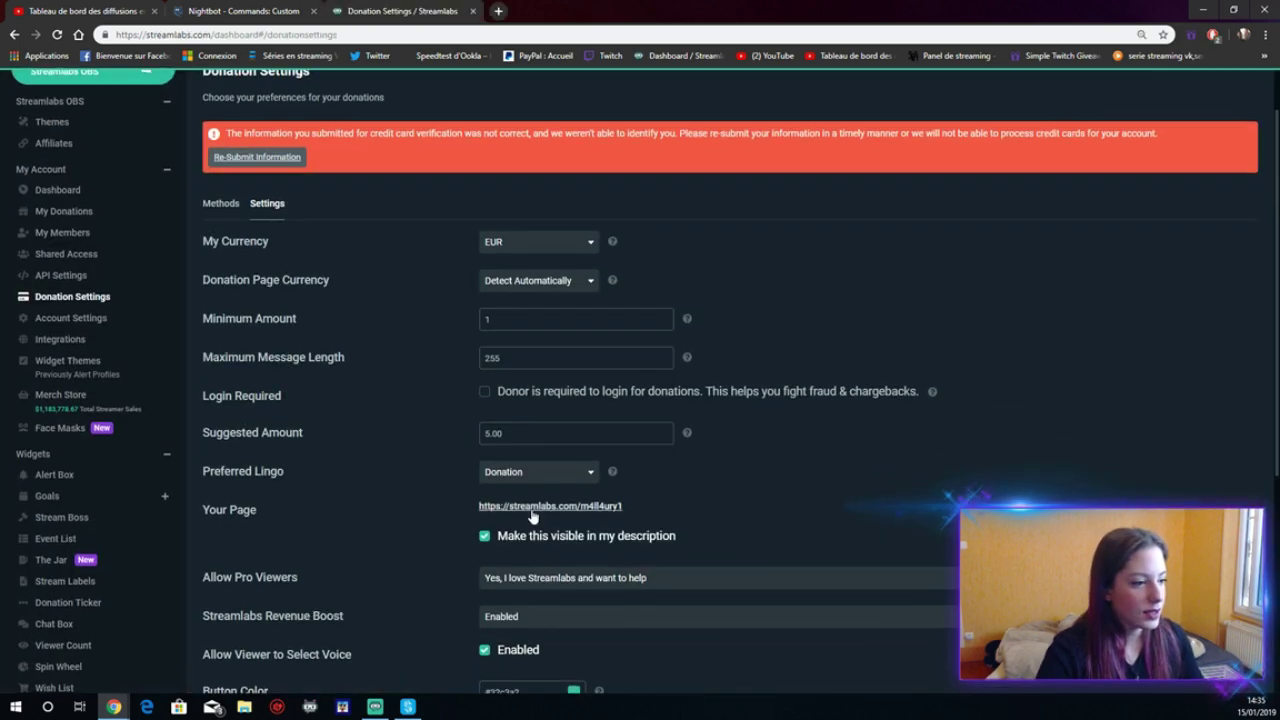
pyautogui.click(530, 508)
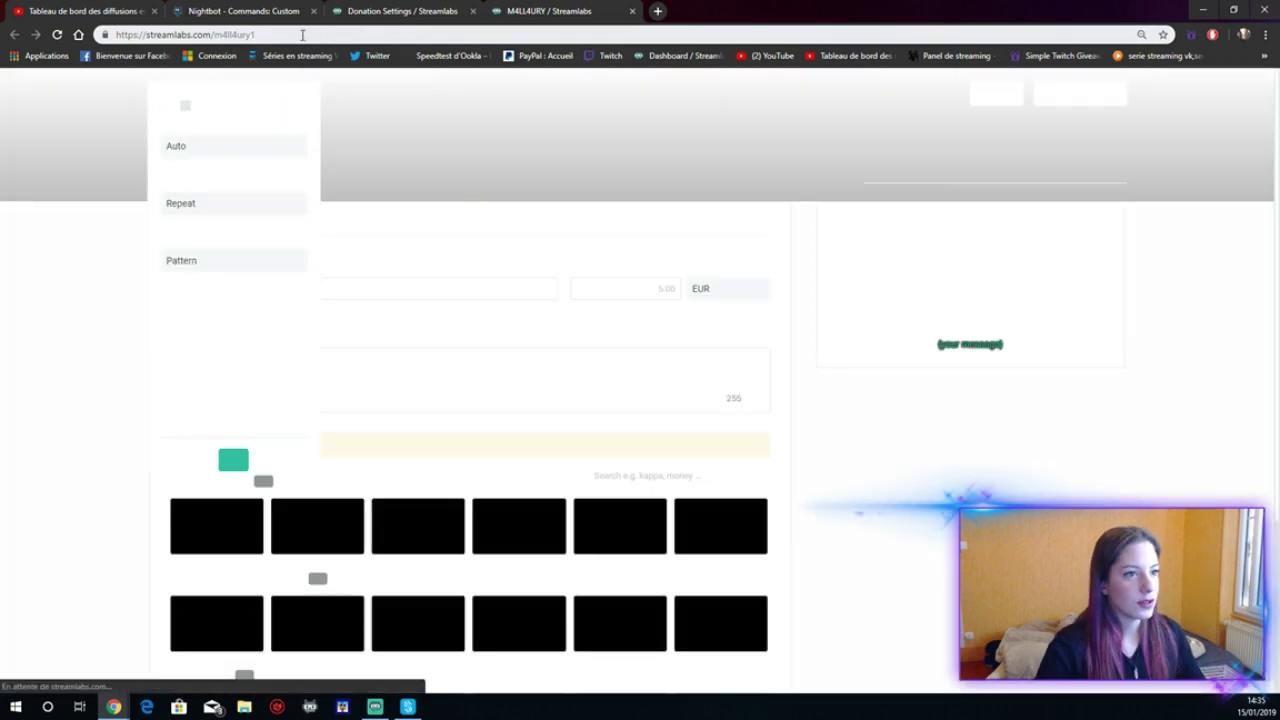
pyautogui.click(115, 36)
pyautogui.hotkey('ctrl', 'c')
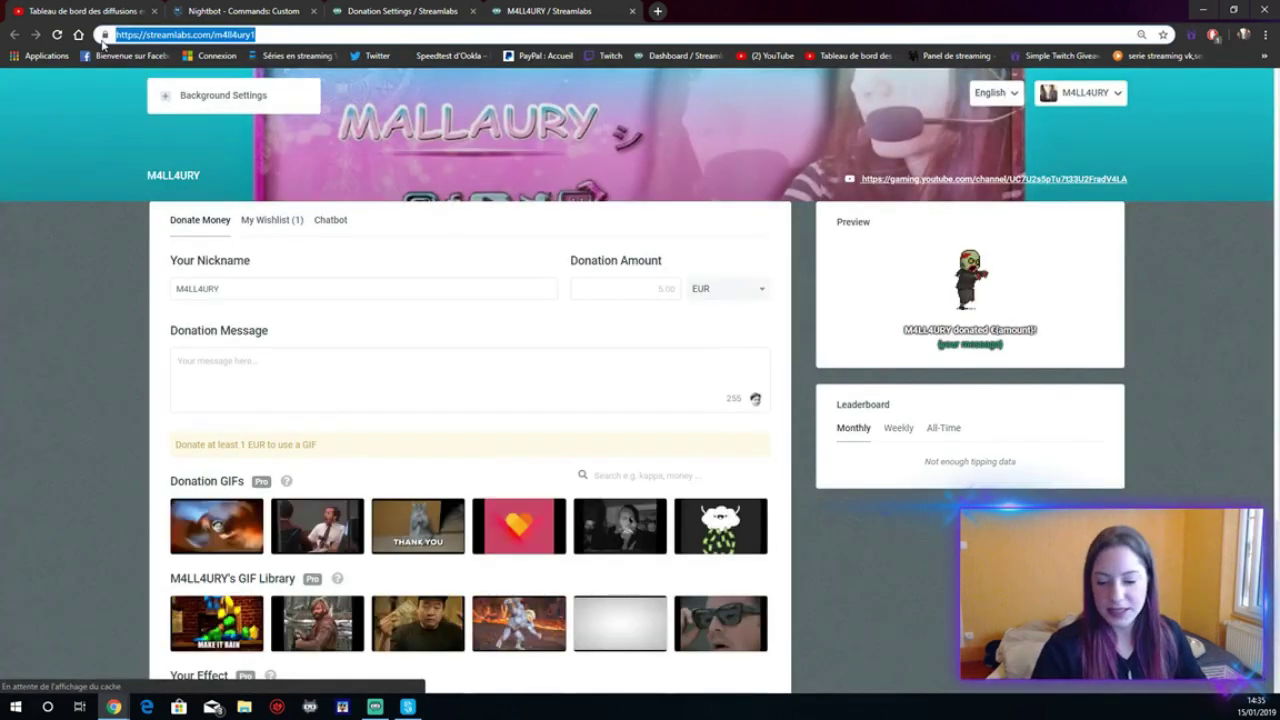
pyautogui.click(250, 11)
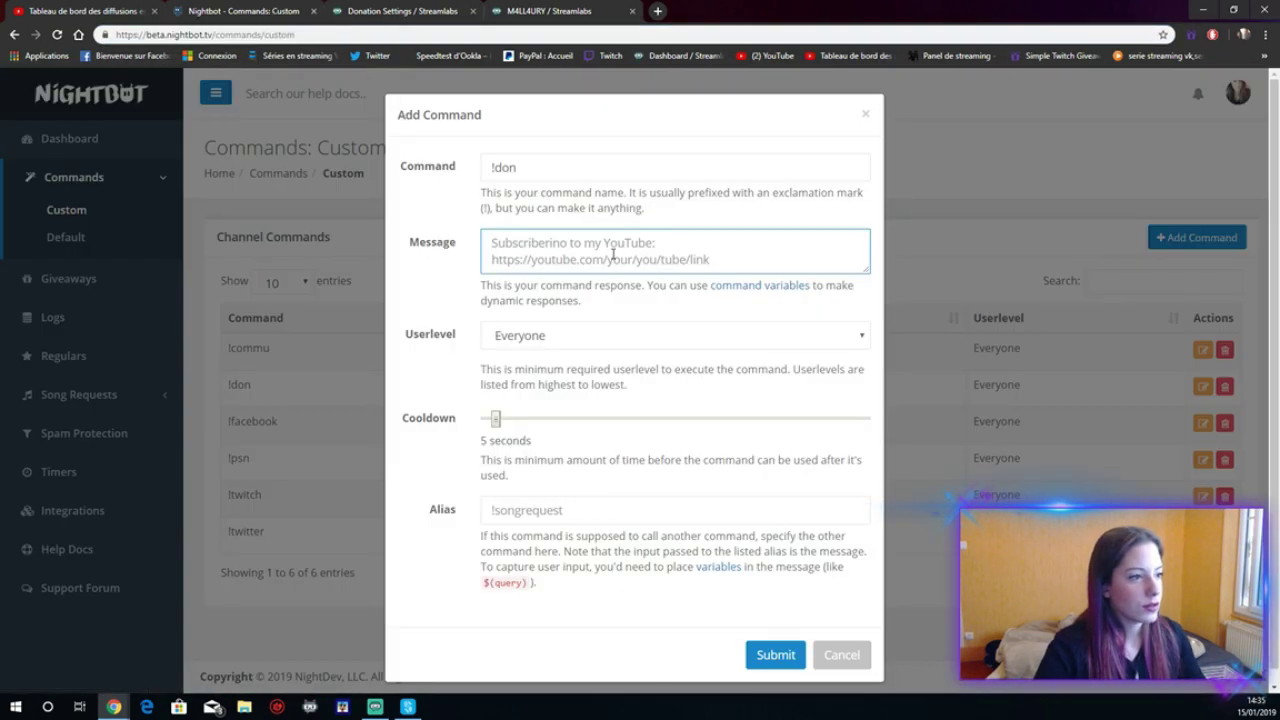
pyautogui.hotkey('ctrl', 'v')
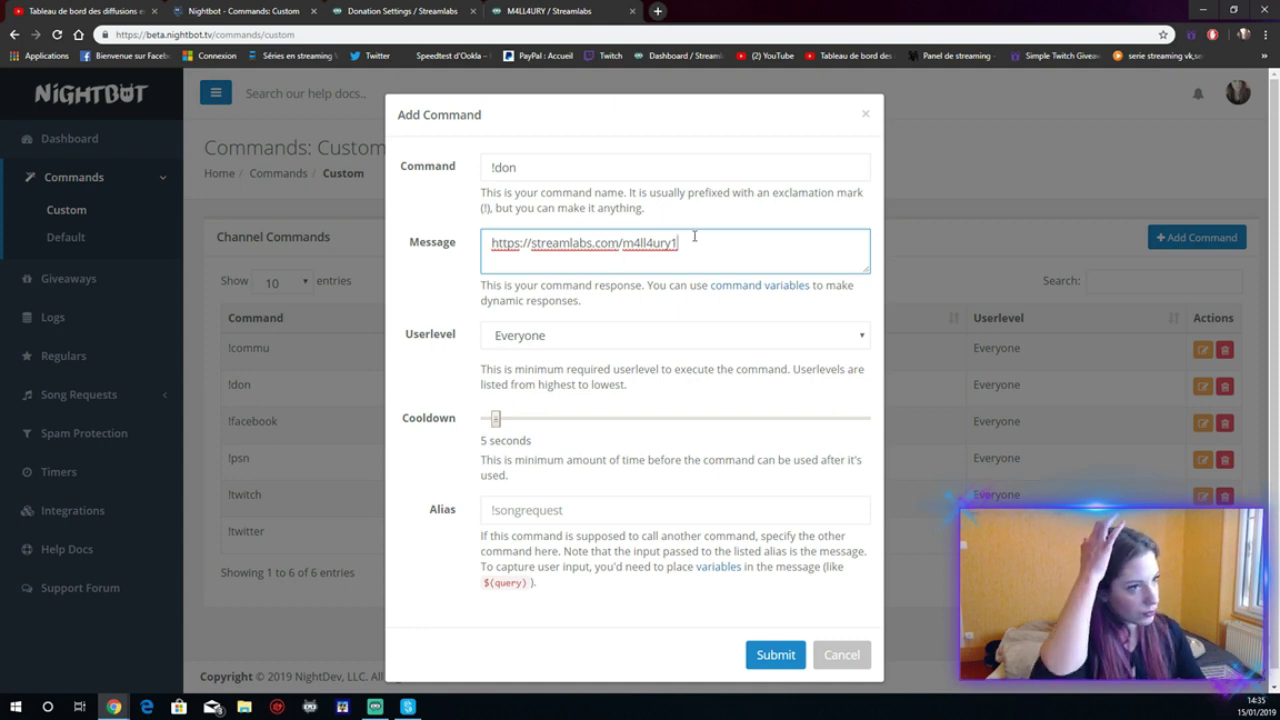
# Step: Choose the Everyone userlevel, leave the cooldown at 5 seconds, and try to submit the !don command
pyautogui.scroll(-1, 745, 320)
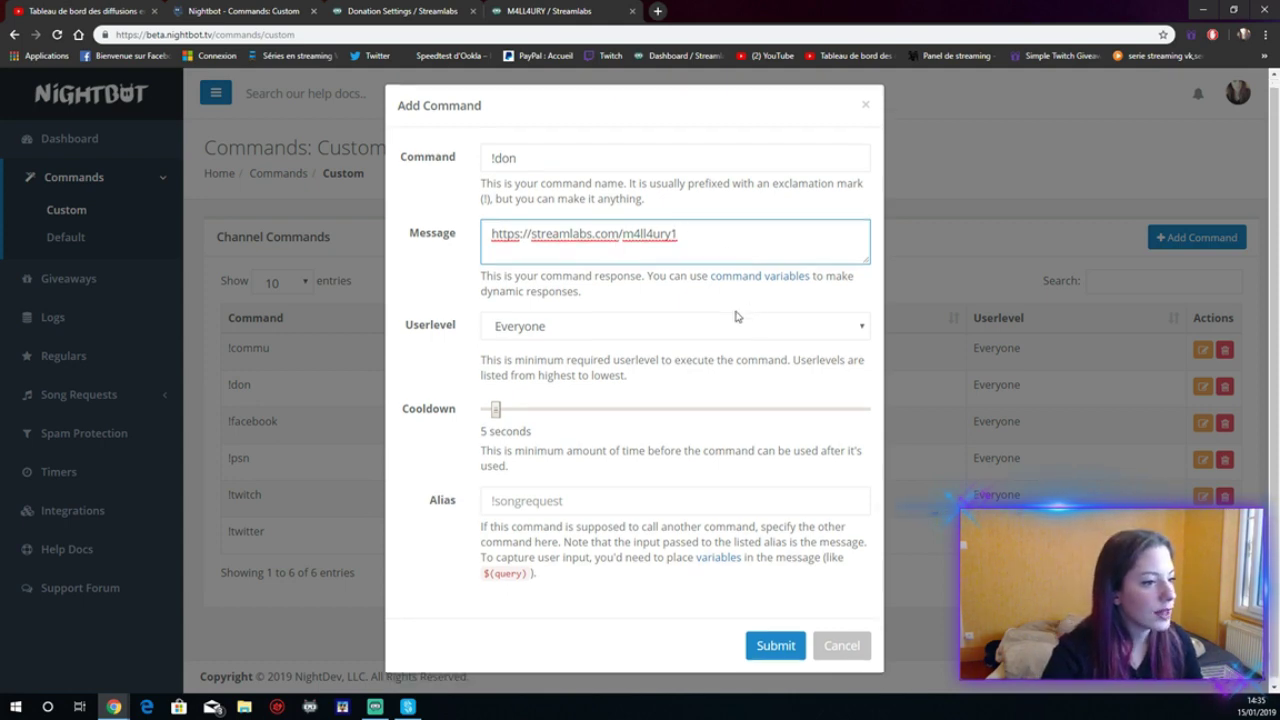
pyautogui.click(575, 323)
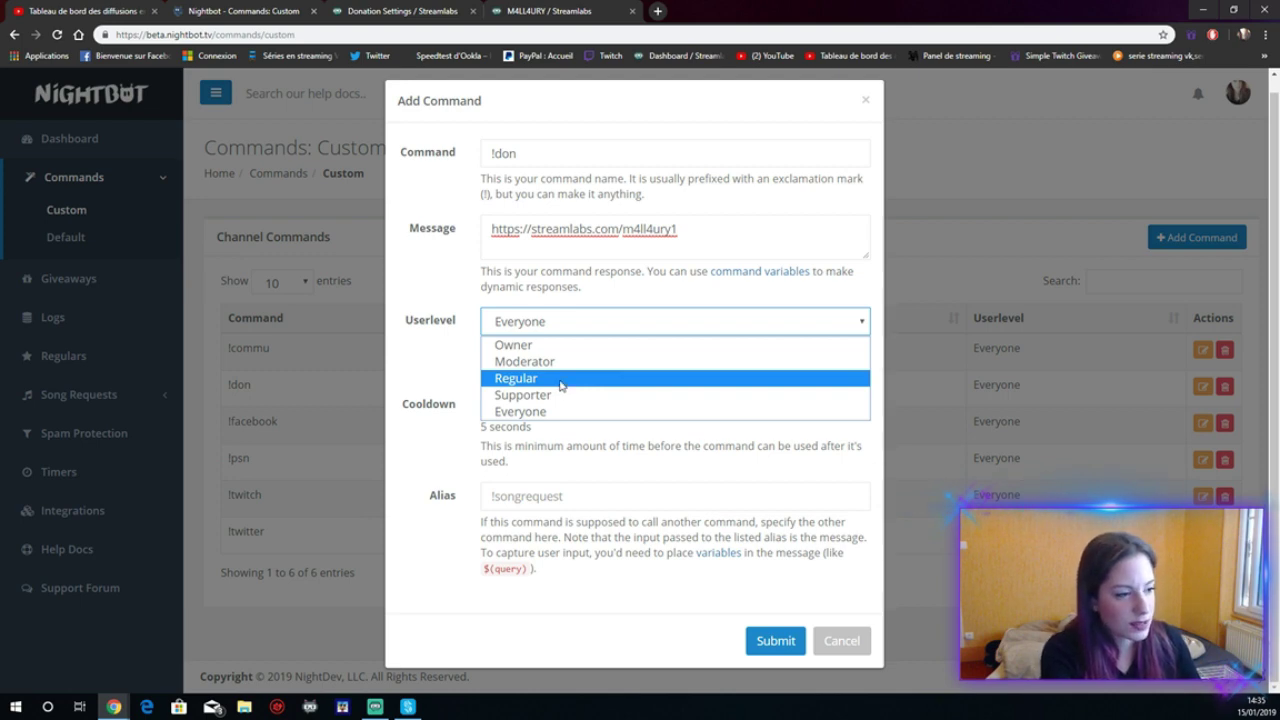
pyautogui.click(567, 413)
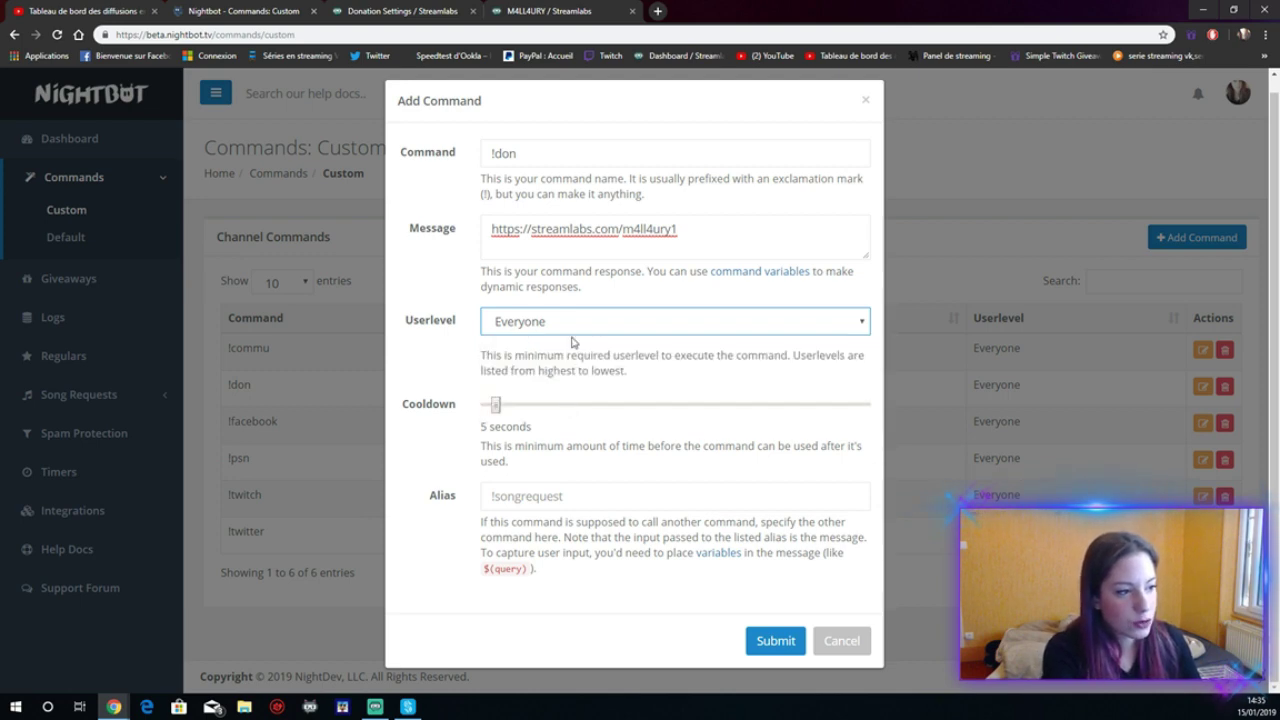
pyautogui.click(575, 333)
pyautogui.click(575, 333)
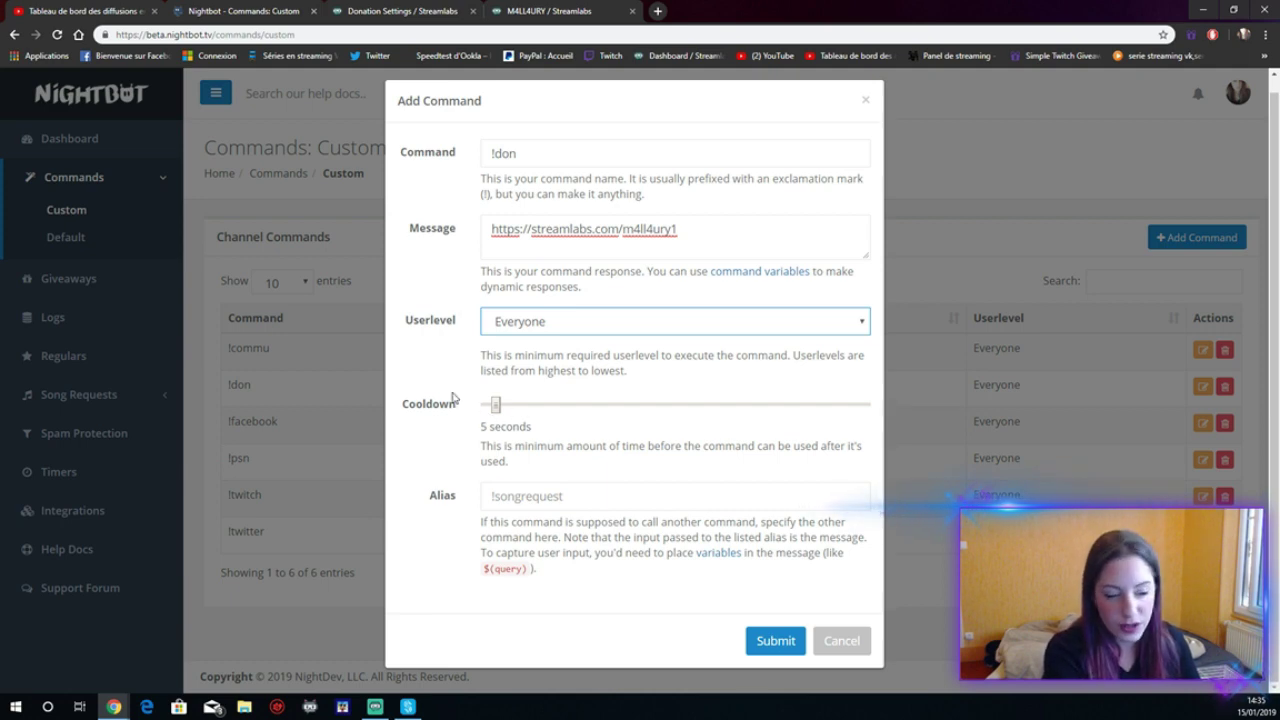
pyautogui.moveTo(497, 407)
pyautogui.mouseDown()
pyautogui.moveTo(516, 410)
pyautogui.moveTo(496, 408)
pyautogui.mouseUp()
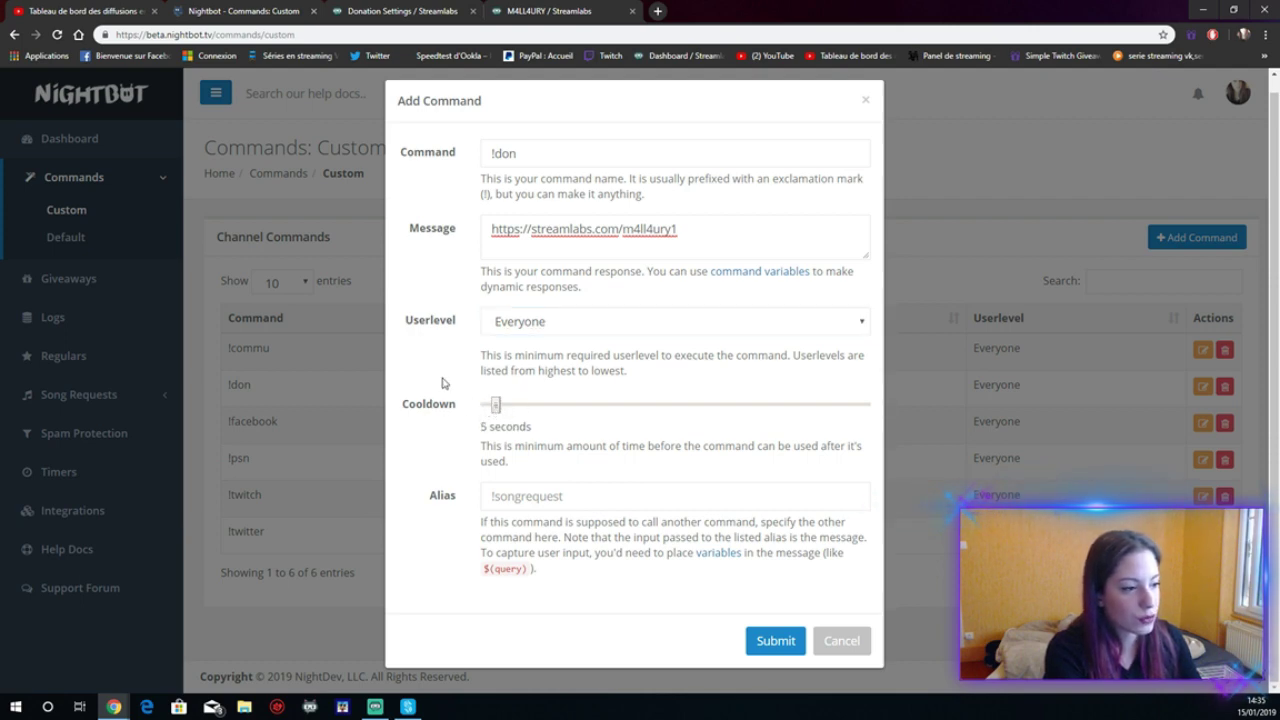
pyautogui.click(785, 642)
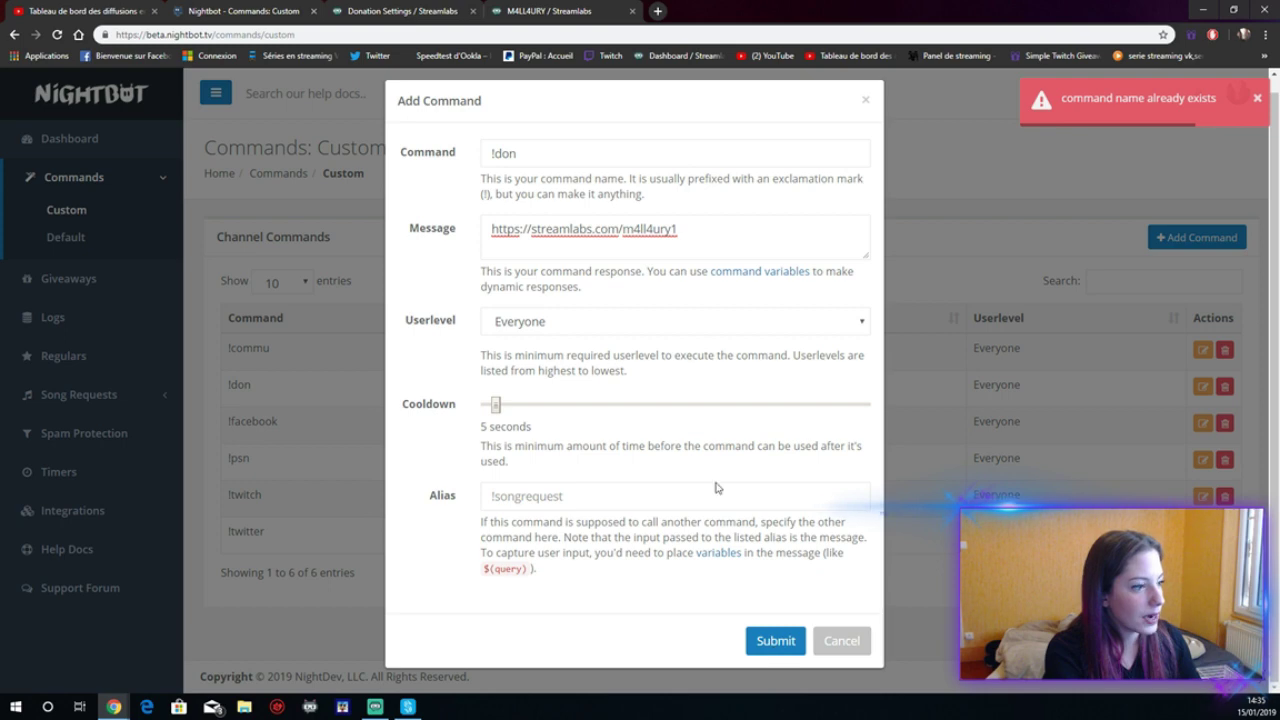
# Step: Rename the command to !don2 and submit it again
pyautogui.scroll(1, 702, 484)
pyautogui.click(527, 166)
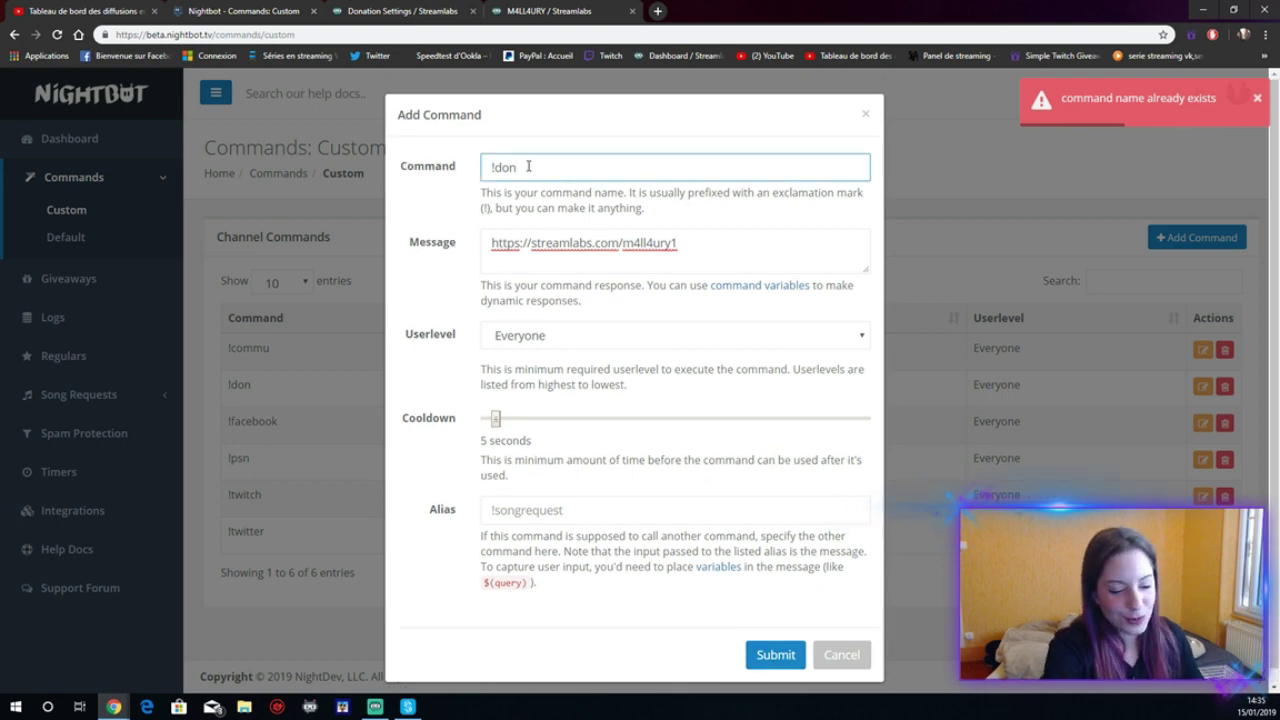
pyautogui.write('2')
pyautogui.click(776, 655)
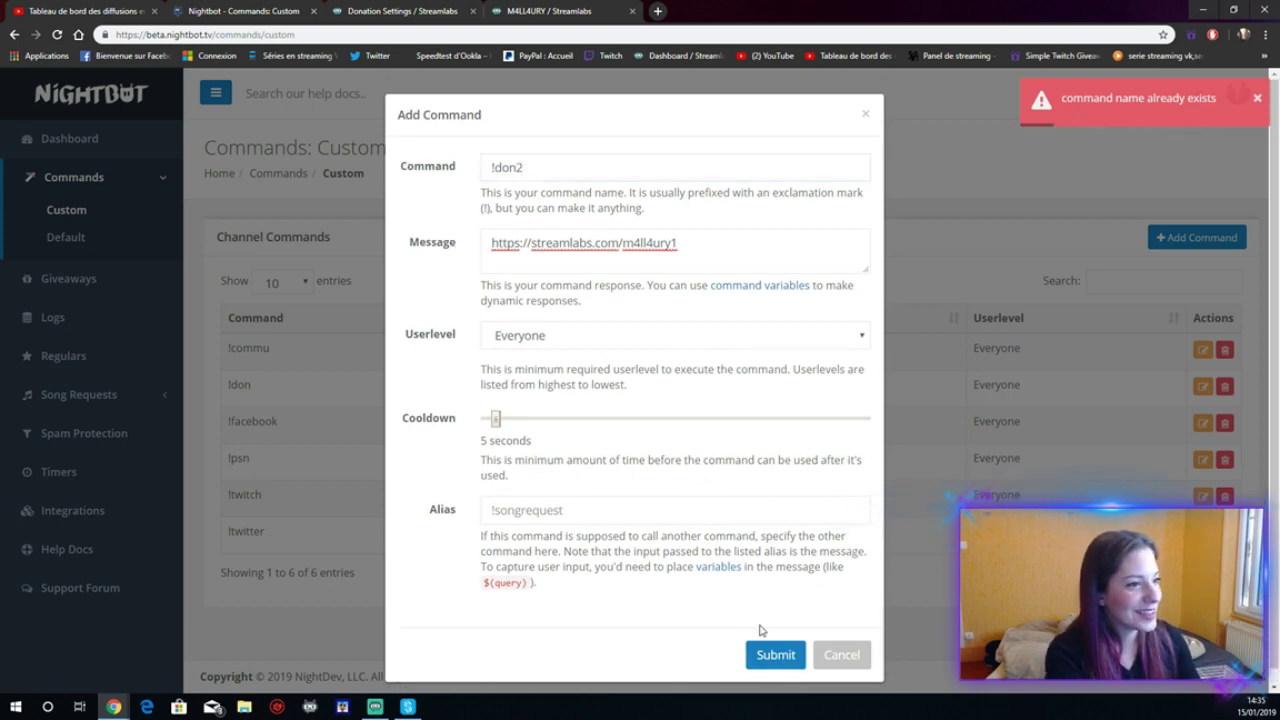